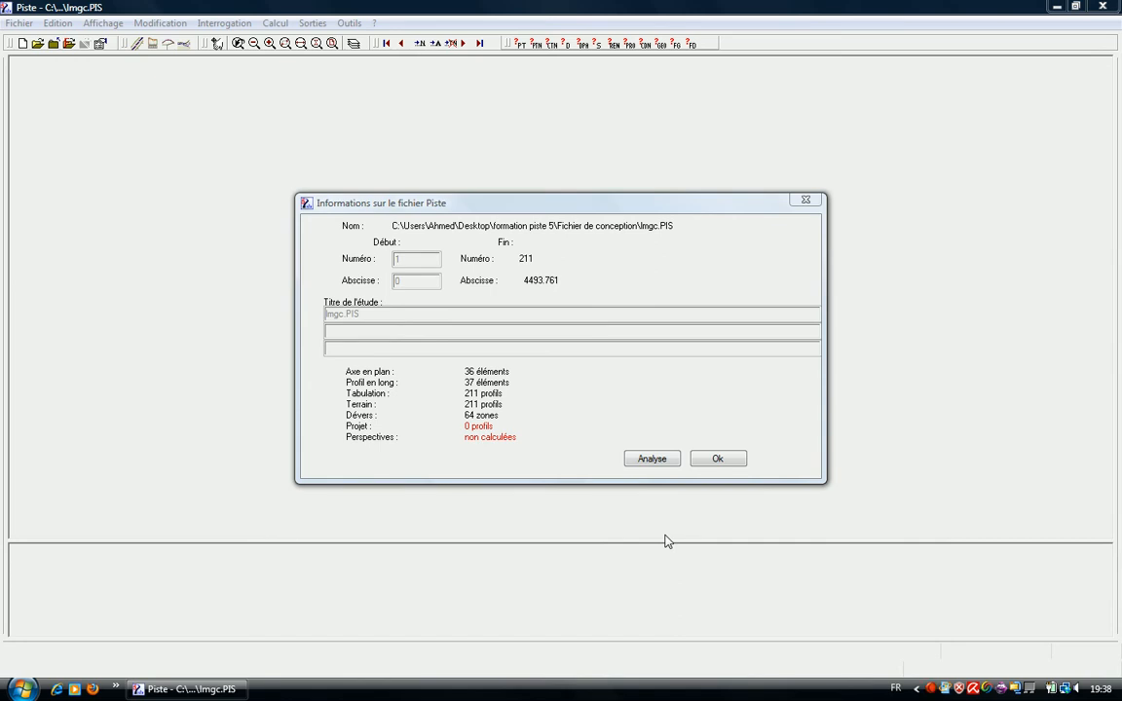
Close the file information and display the road's plan layout with the Profil layer turned on
click(717, 459)
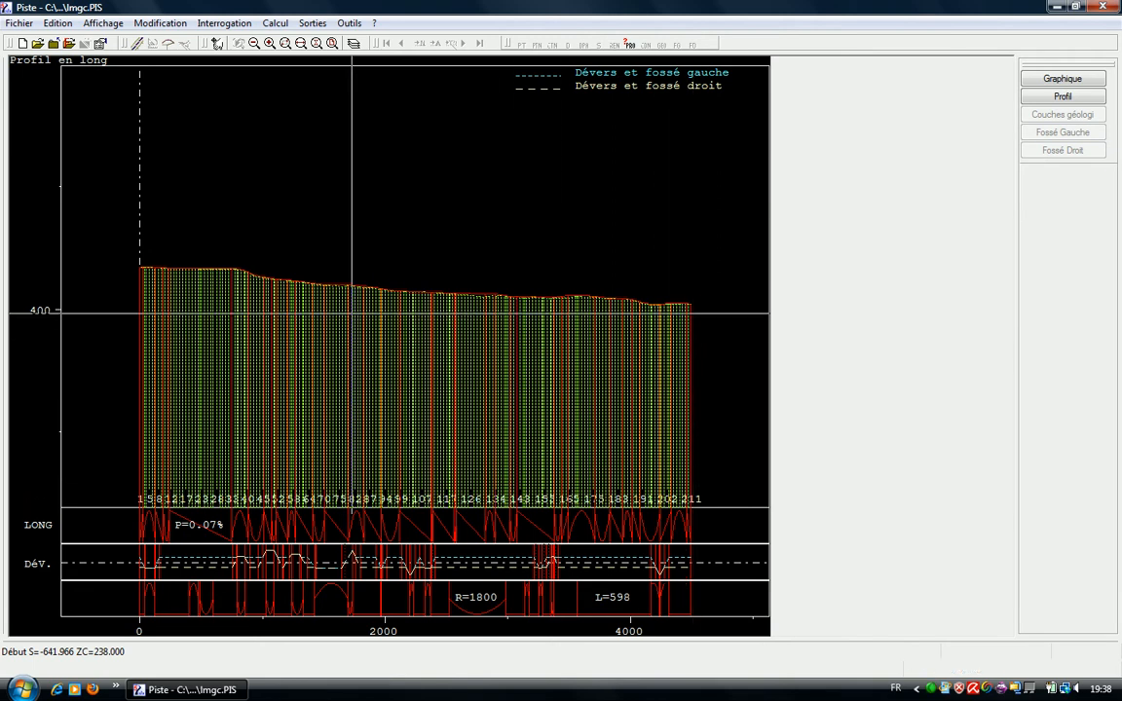
click(139, 45)
right_click(387, 185)
click(424, 199)
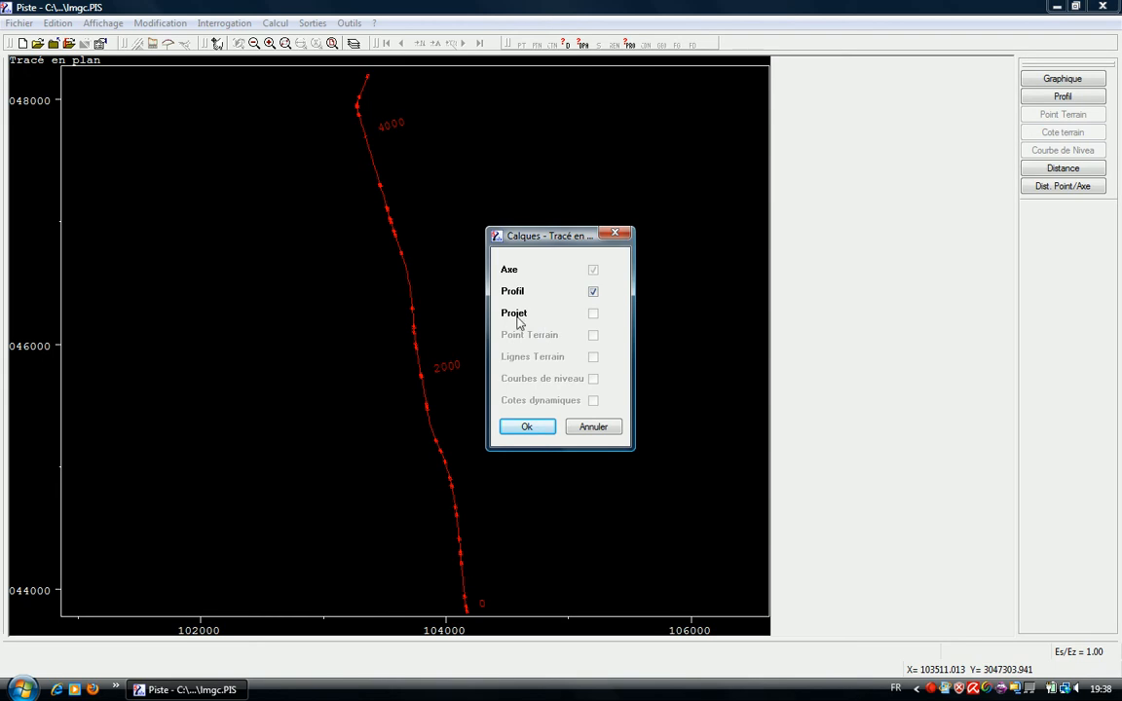
click(527, 427)
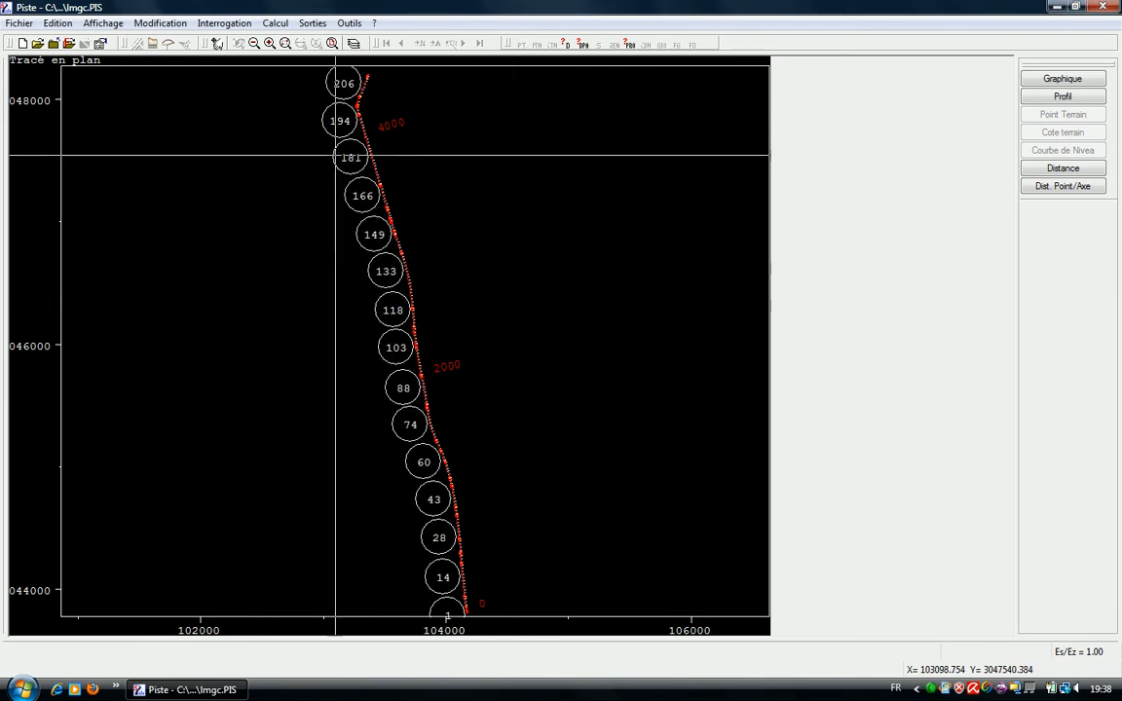
Switch to the cross-section design view and start the Projet calculation with the typical profile file PT TYP.typ
click(168, 45)
click(391, 190)
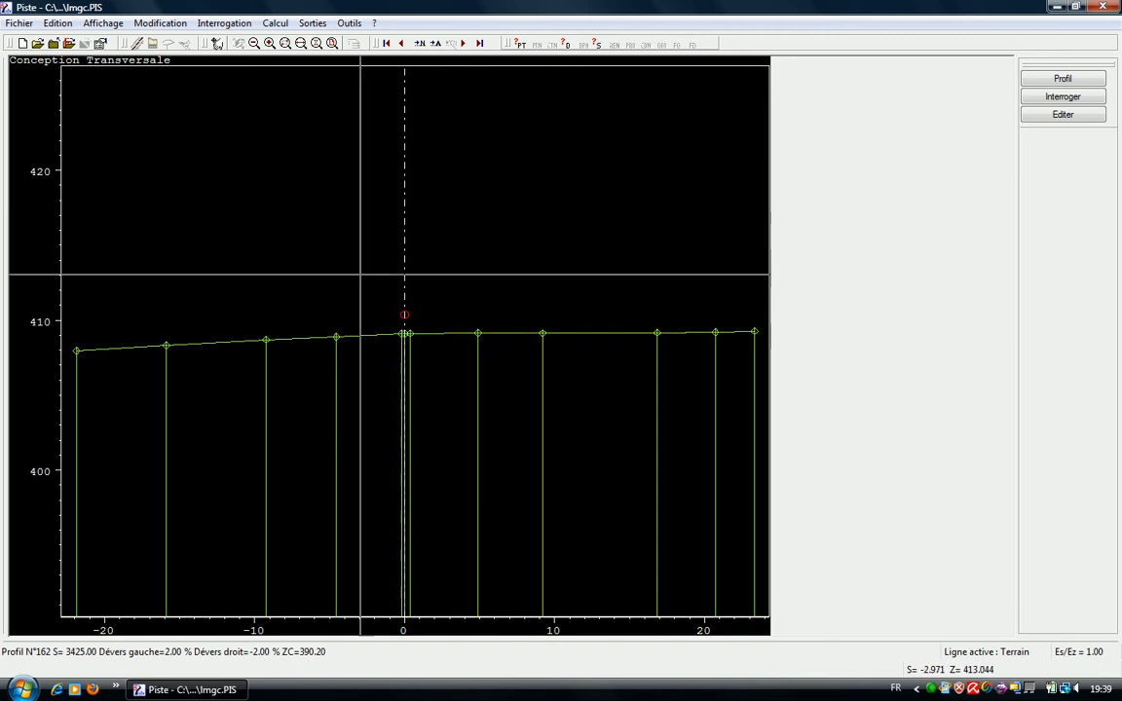
click(276, 24)
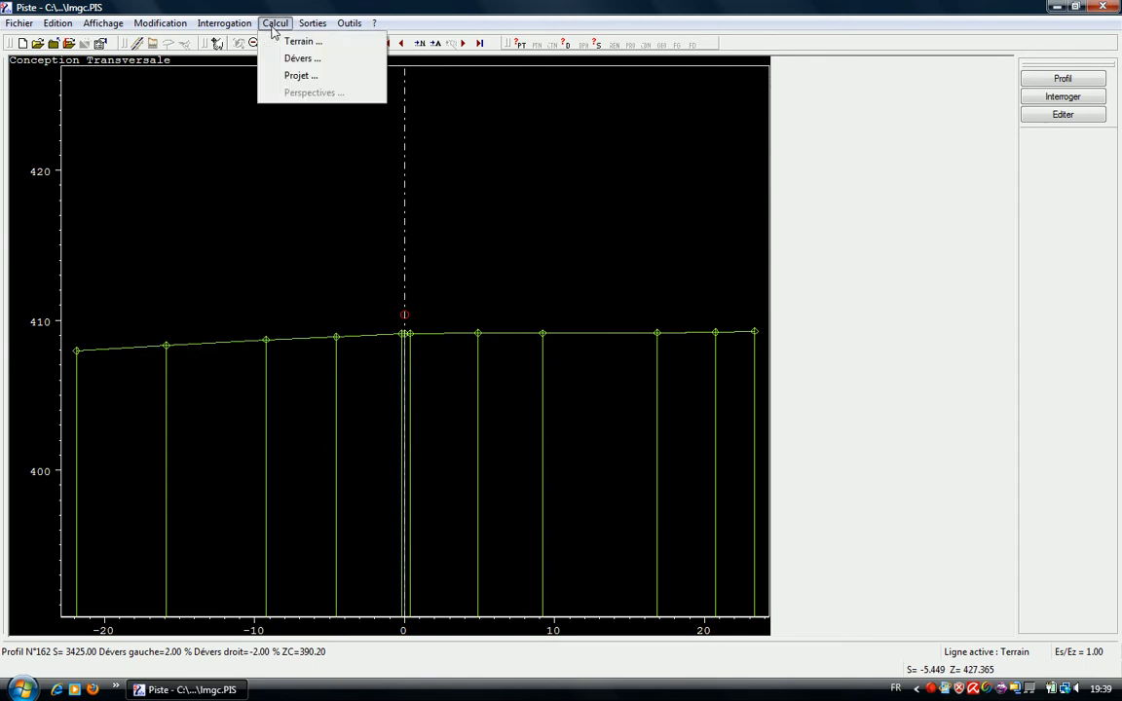
click(295, 76)
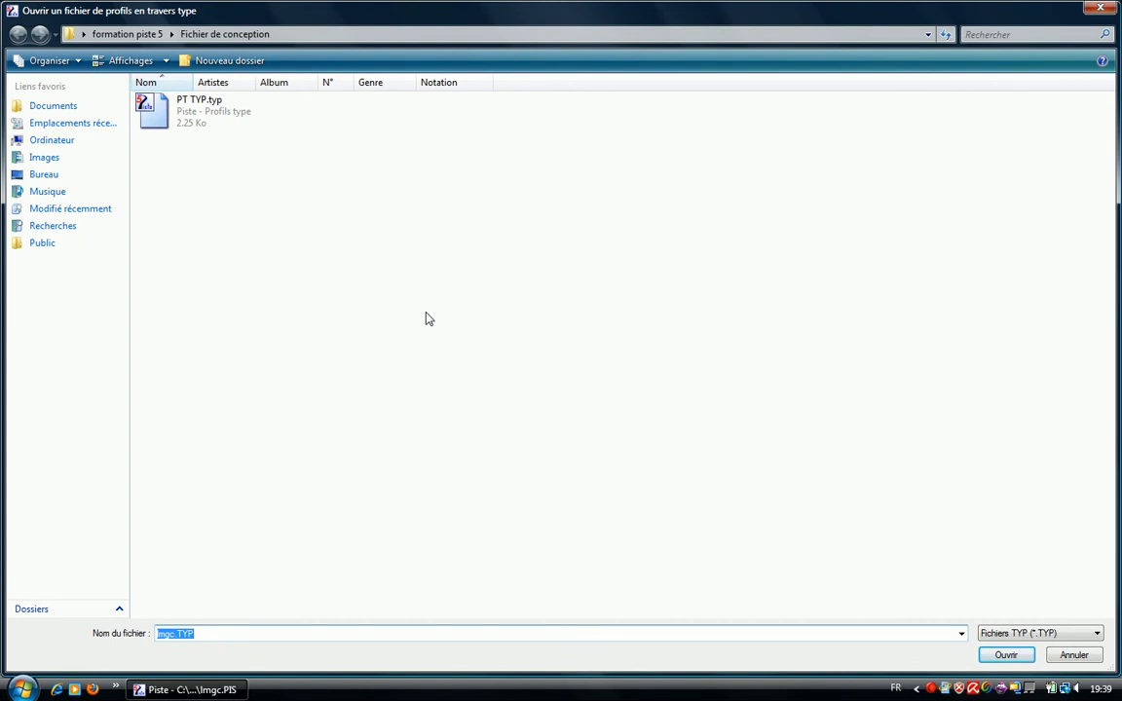
double_click(194, 111)
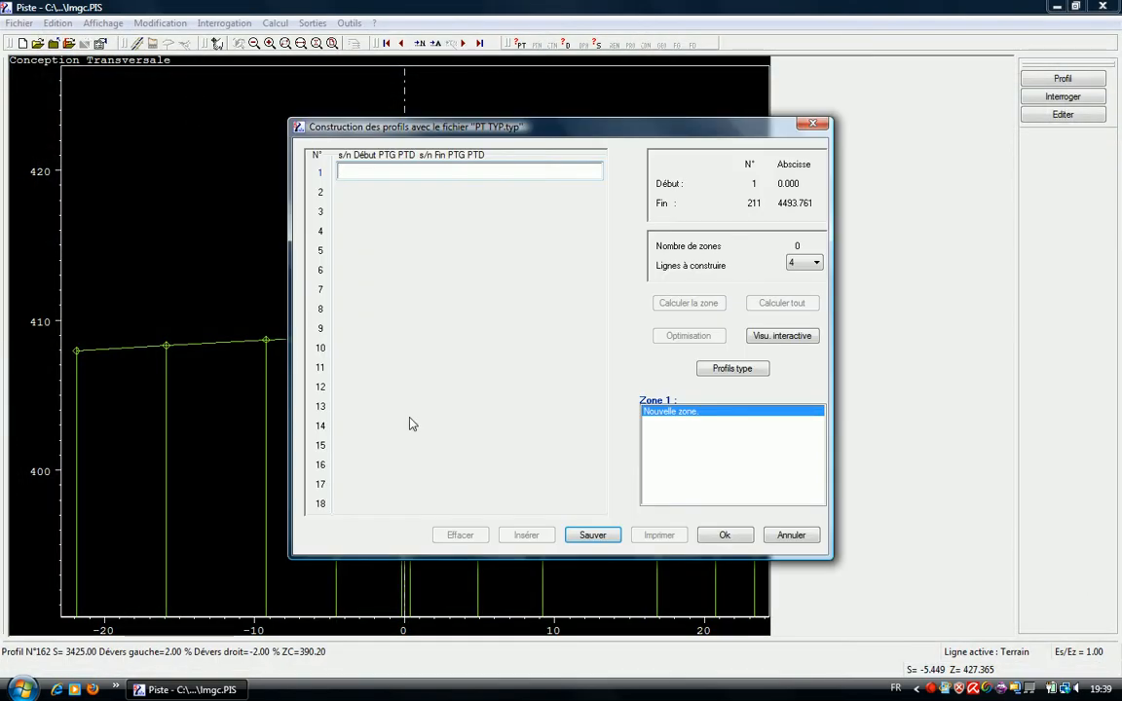
Set the number of lines to construct to 4 for the profile construction
drag(572, 134, 441, 112)
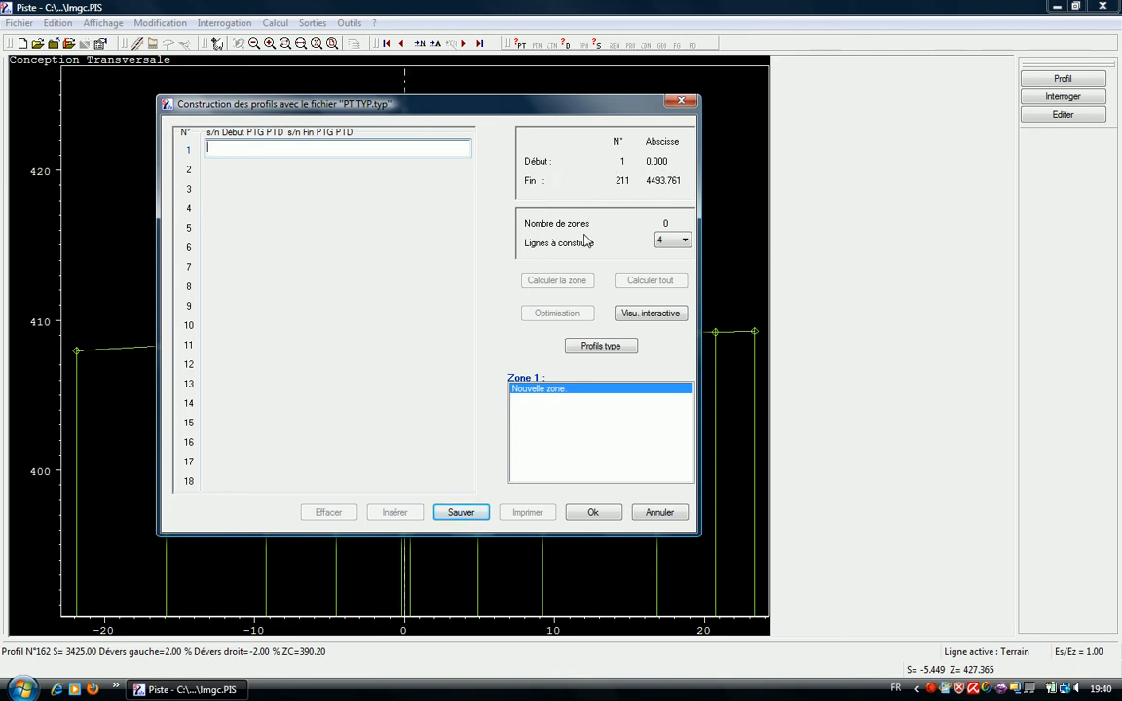
click(684, 241)
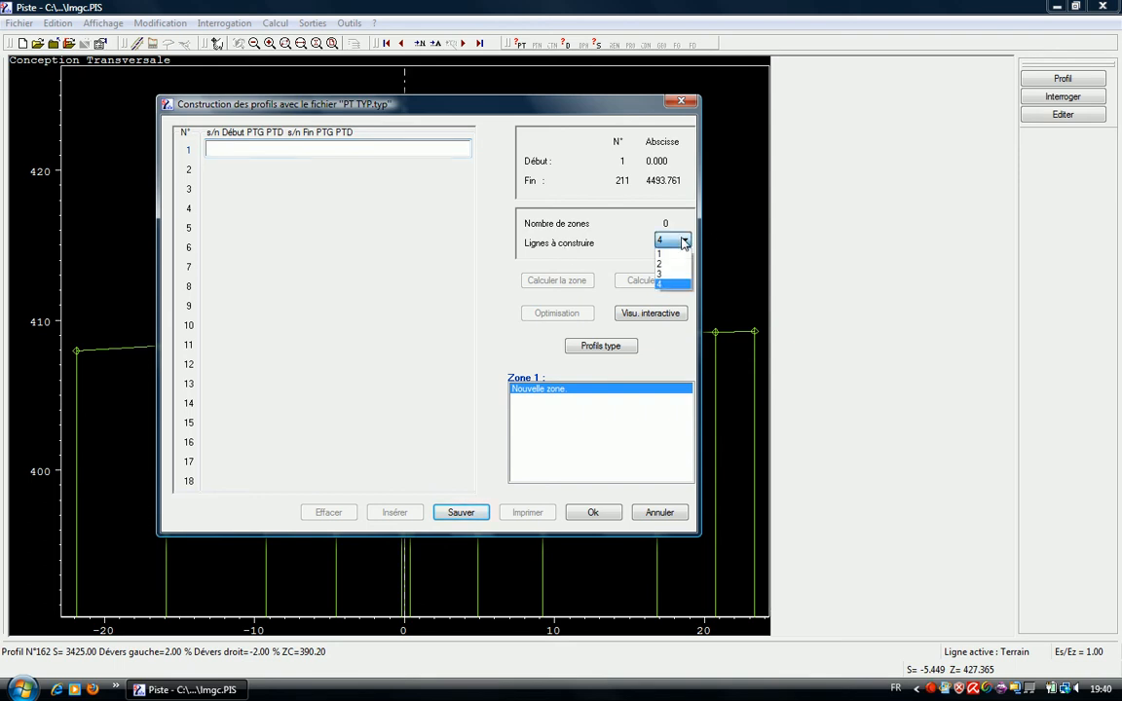
click(684, 284)
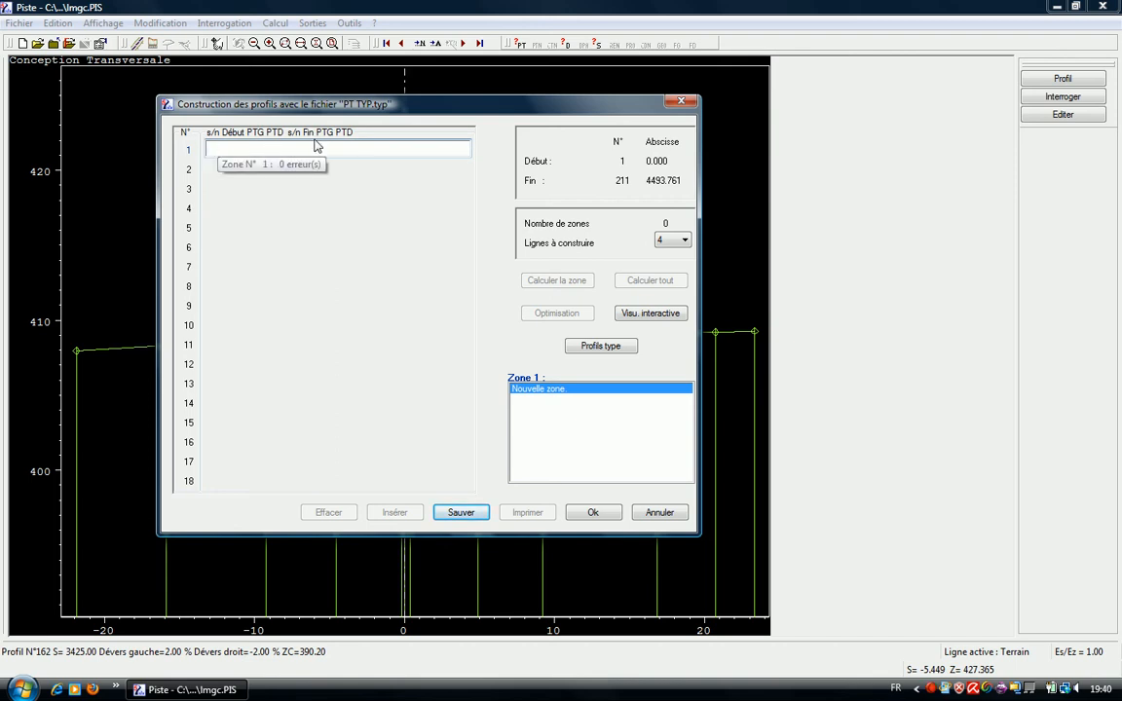
Examine the typical profile PT1 in its editor, then close the editor
click(601, 345)
double_click(455, 268)
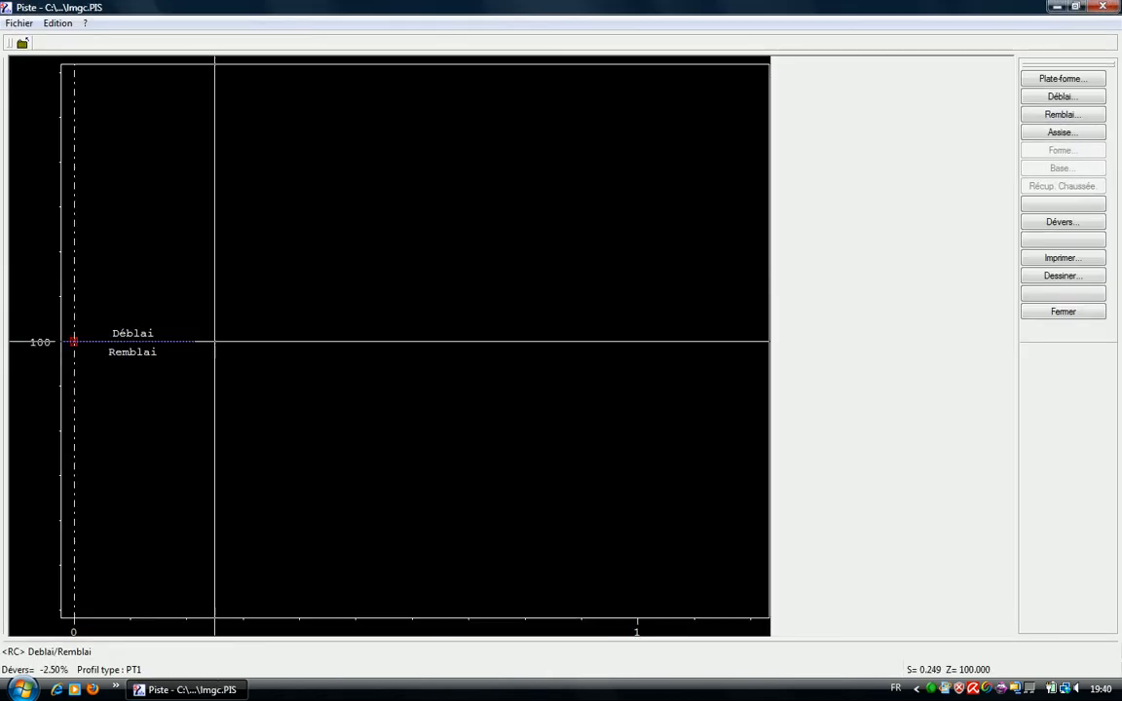
click(1050, 314)
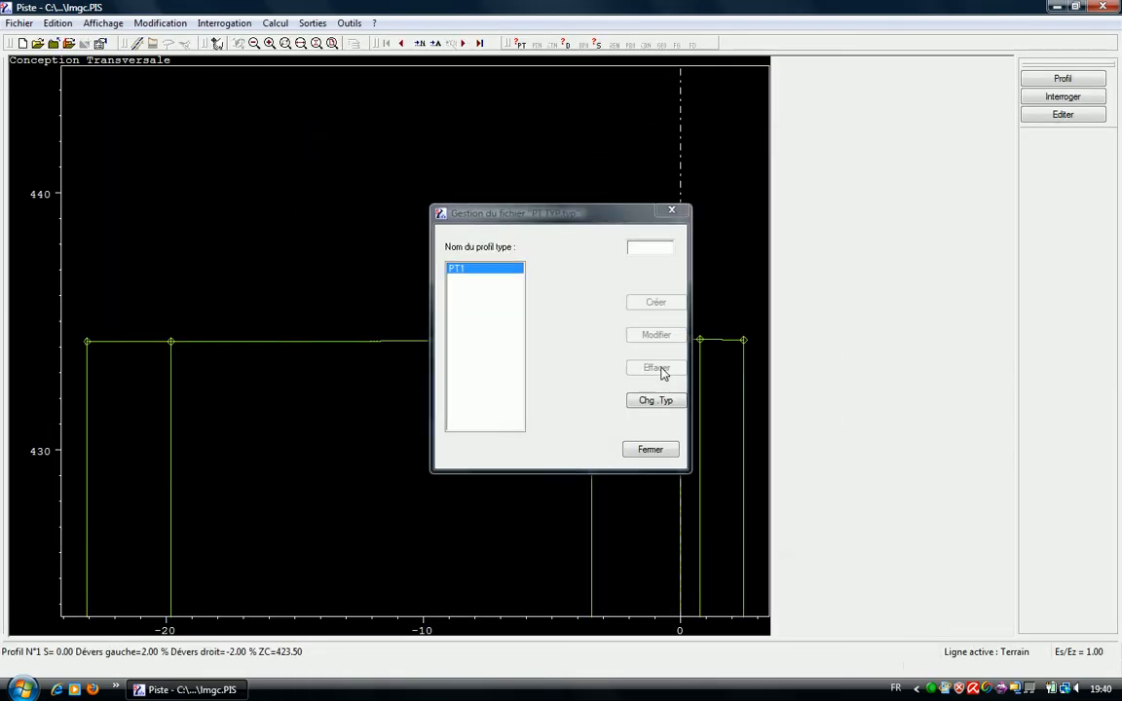
Try to reload PT TYP.typ as the typical profile file, then leave the profile construction and close the project
click(656, 401)
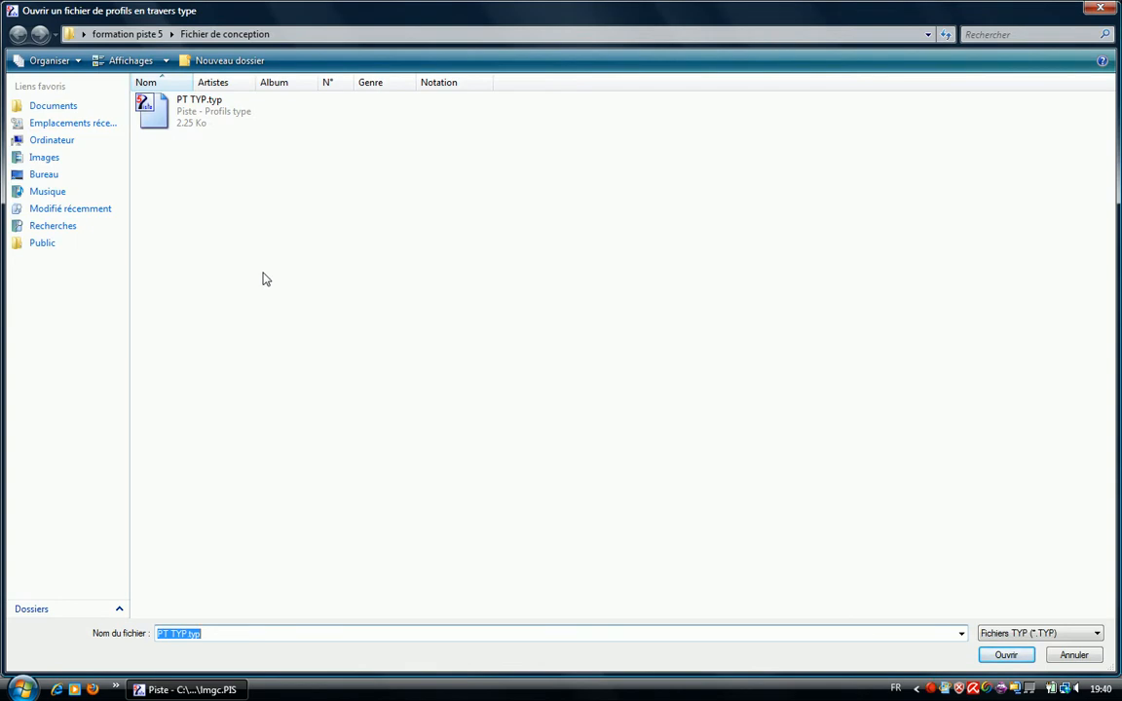
double_click(198, 107)
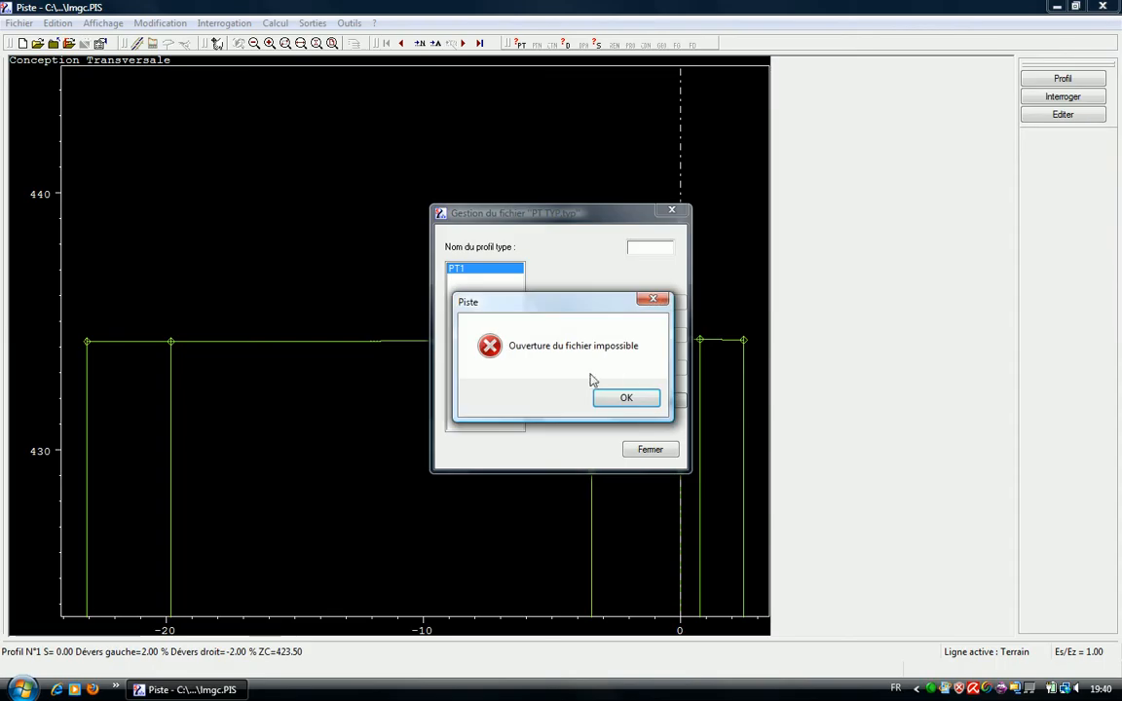
click(626, 399)
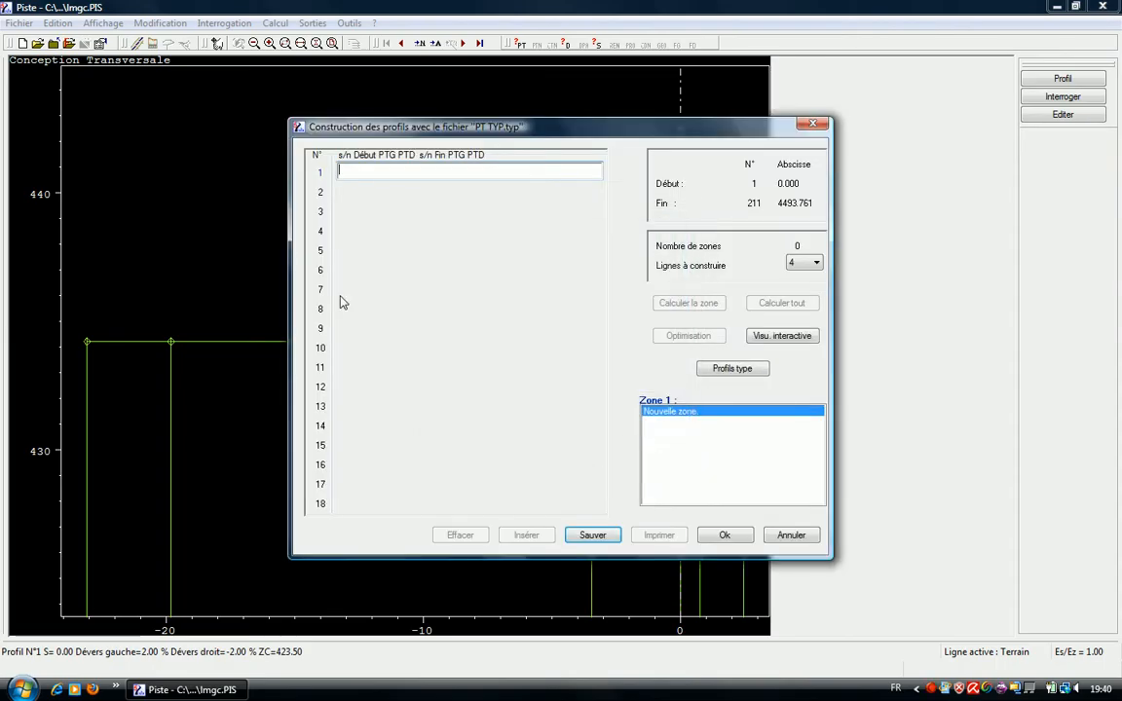
click(724, 535)
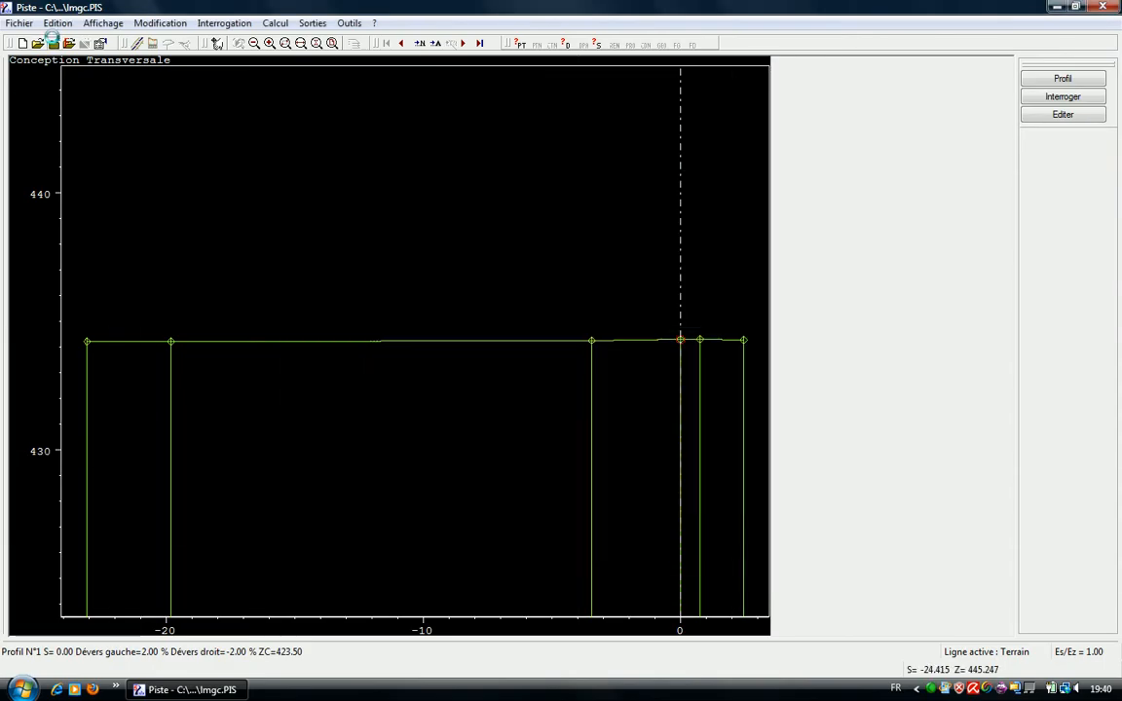
click(49, 43)
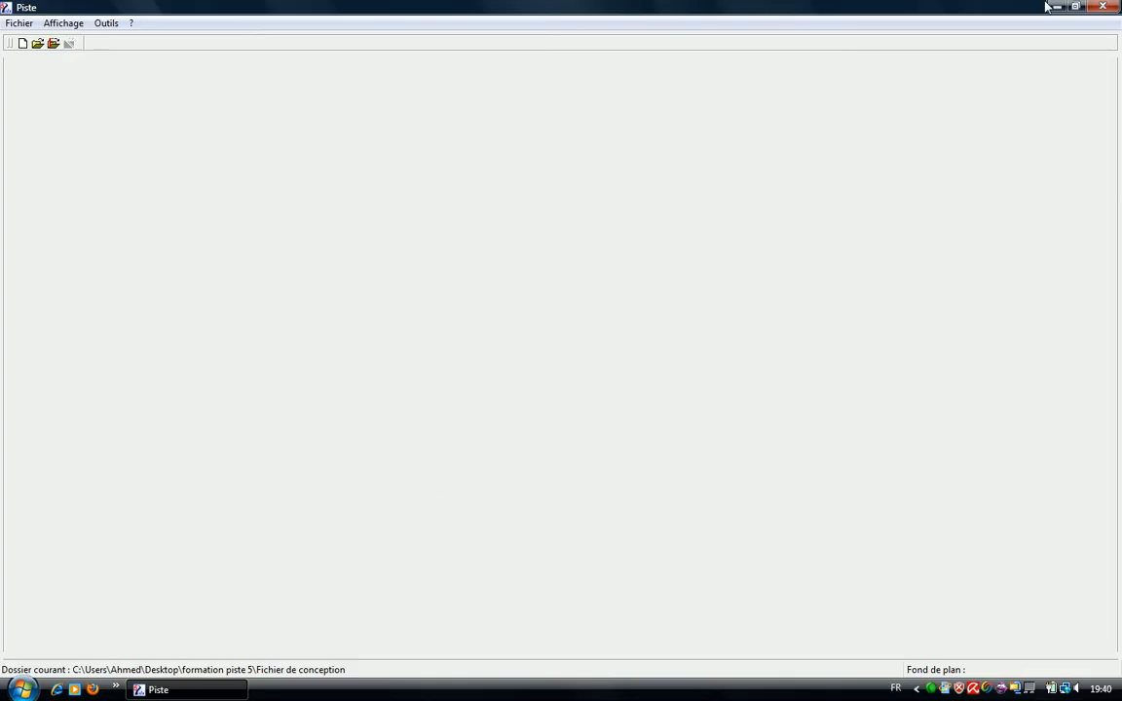
Try to open PT TYP.typ from the Fichier de conception folder inside the desktop folder formation piste 5
click(1055, 7)
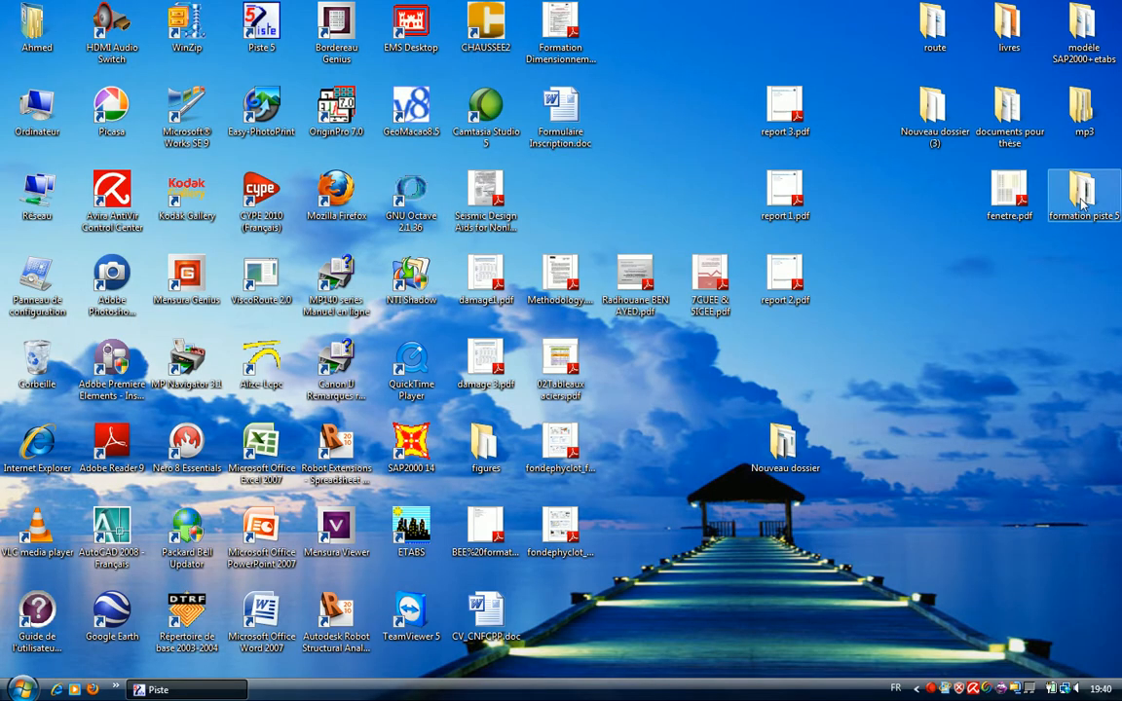
double_click(1082, 195)
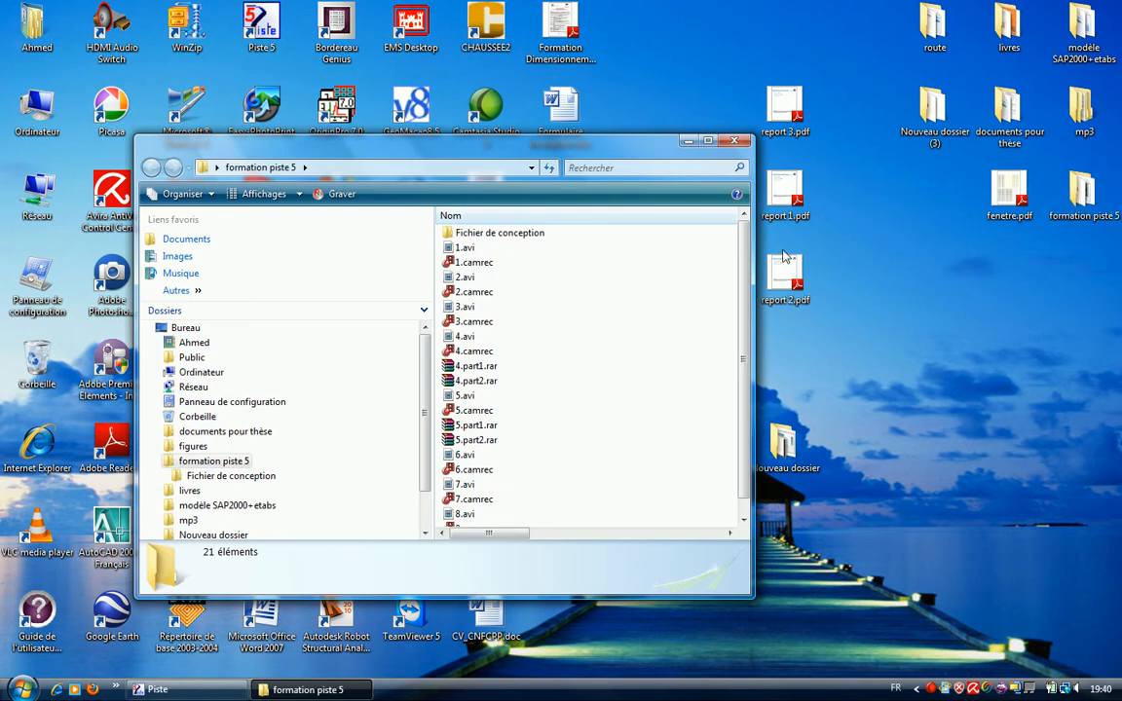
double_click(487, 235)
double_click(506, 154)
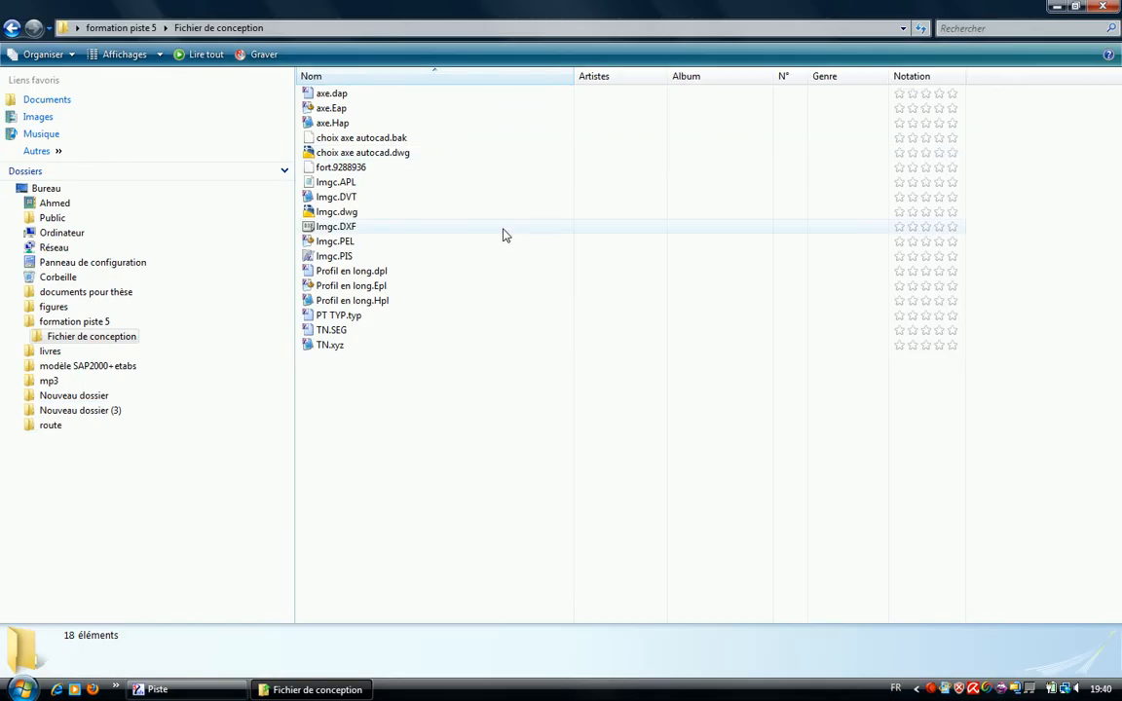
double_click(341, 316)
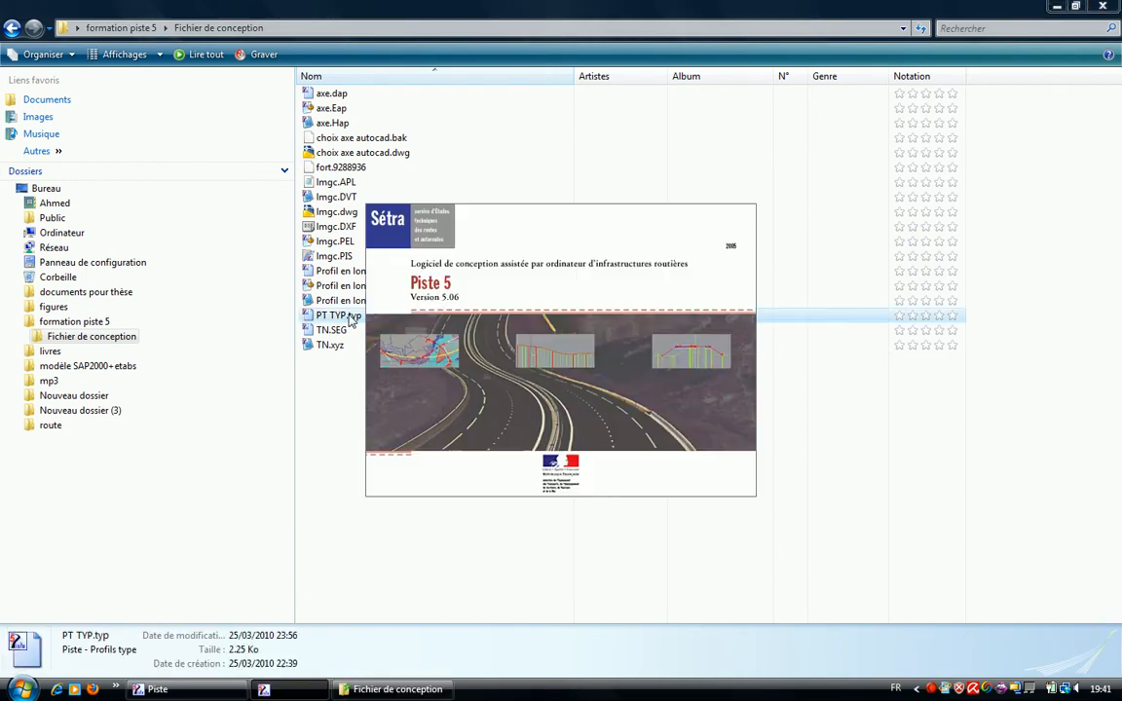
Switch back to Piste and try to open PT TYP.typ from the formation piste 5 > Fichier de conception folder
click(209, 688)
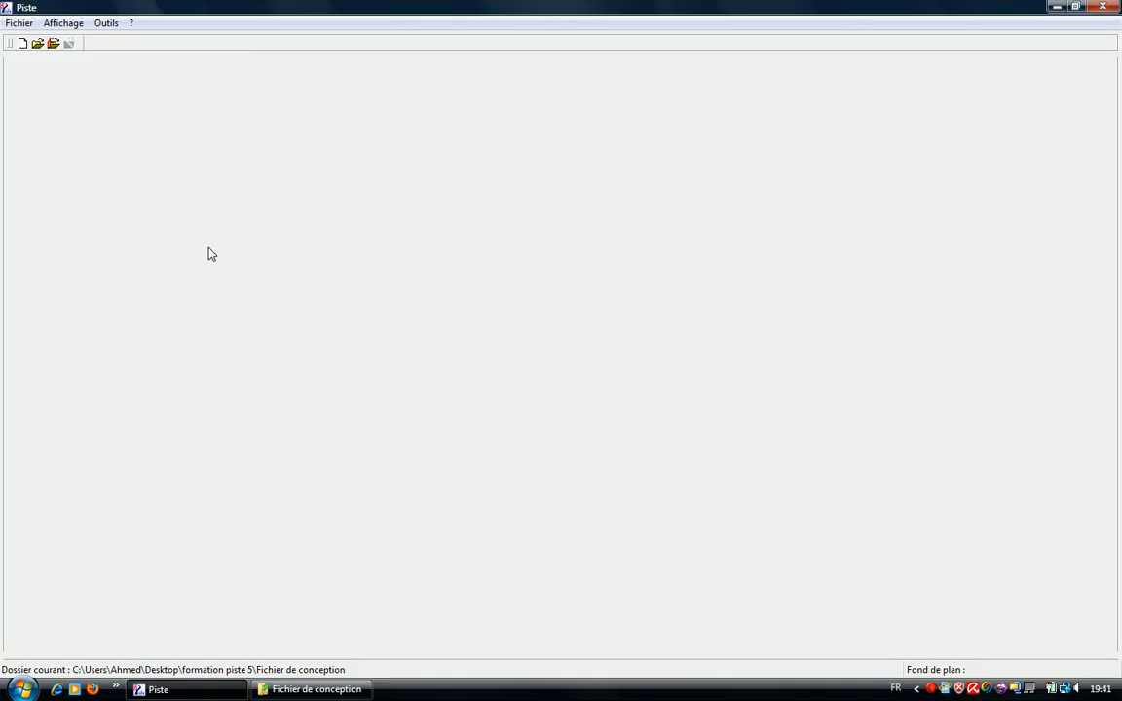
click(224, 691)
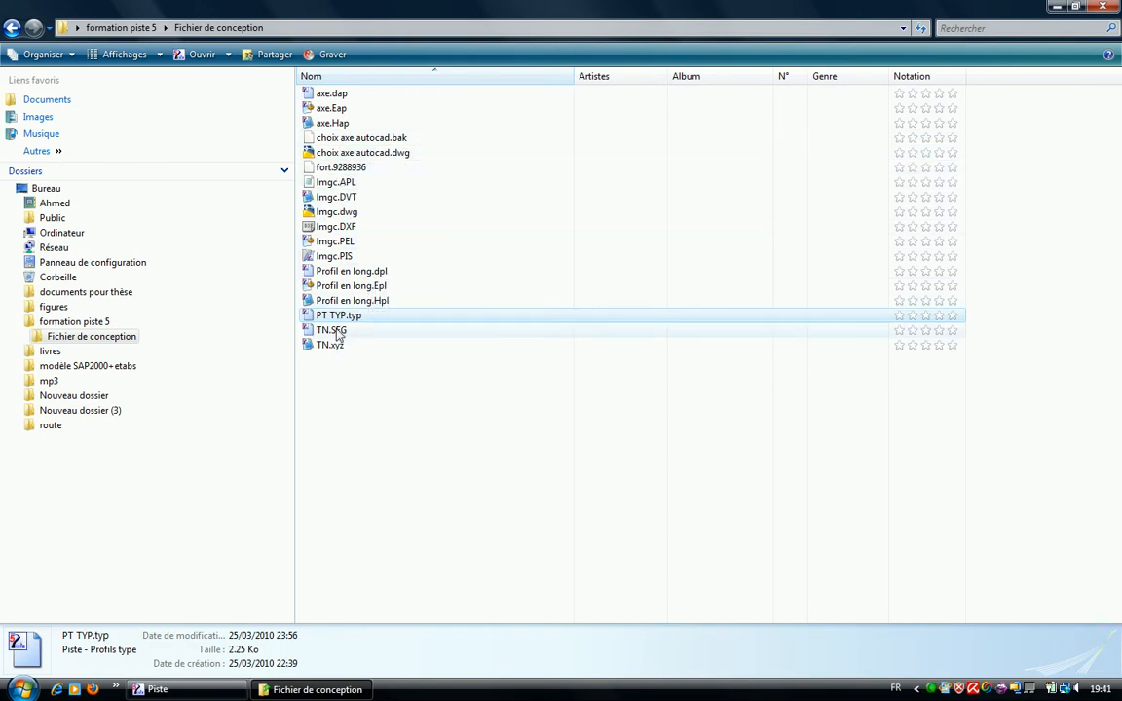
click(176, 691)
click(41, 43)
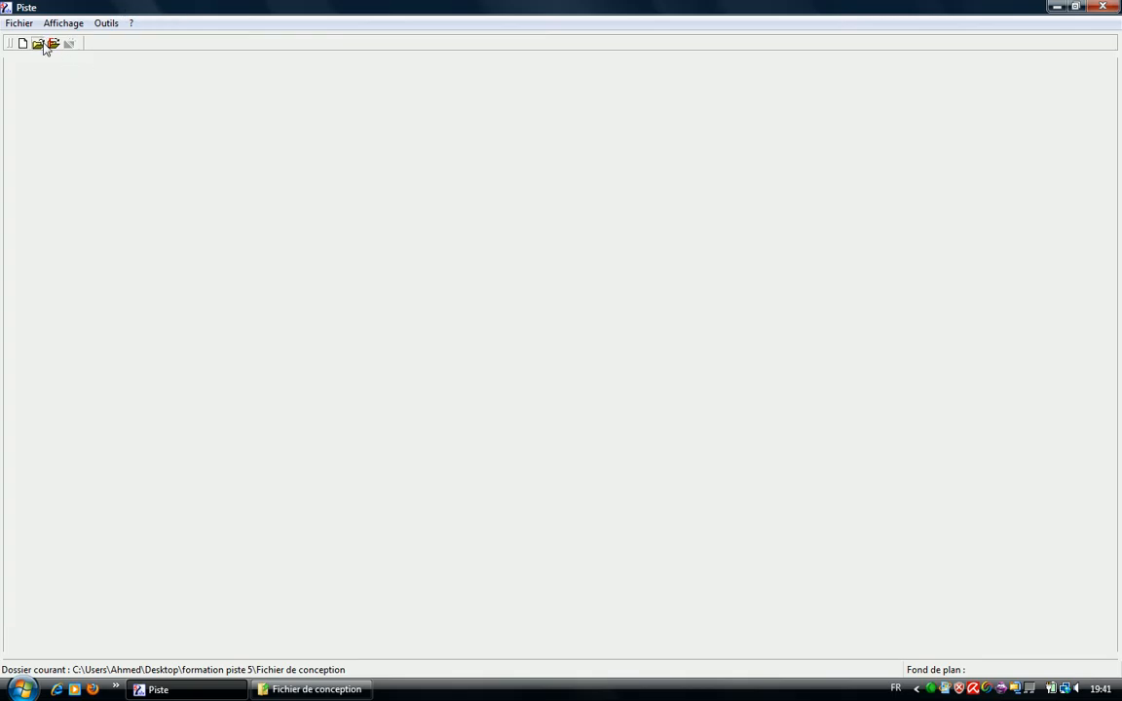
click(68, 174)
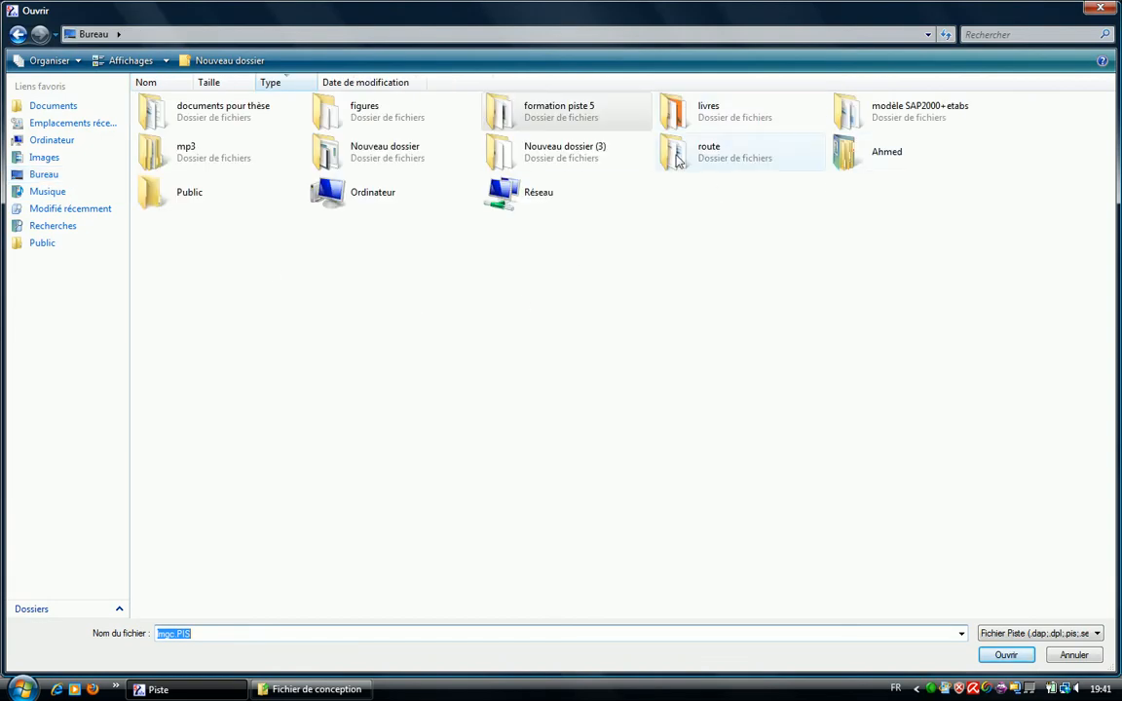
double_click(563, 131)
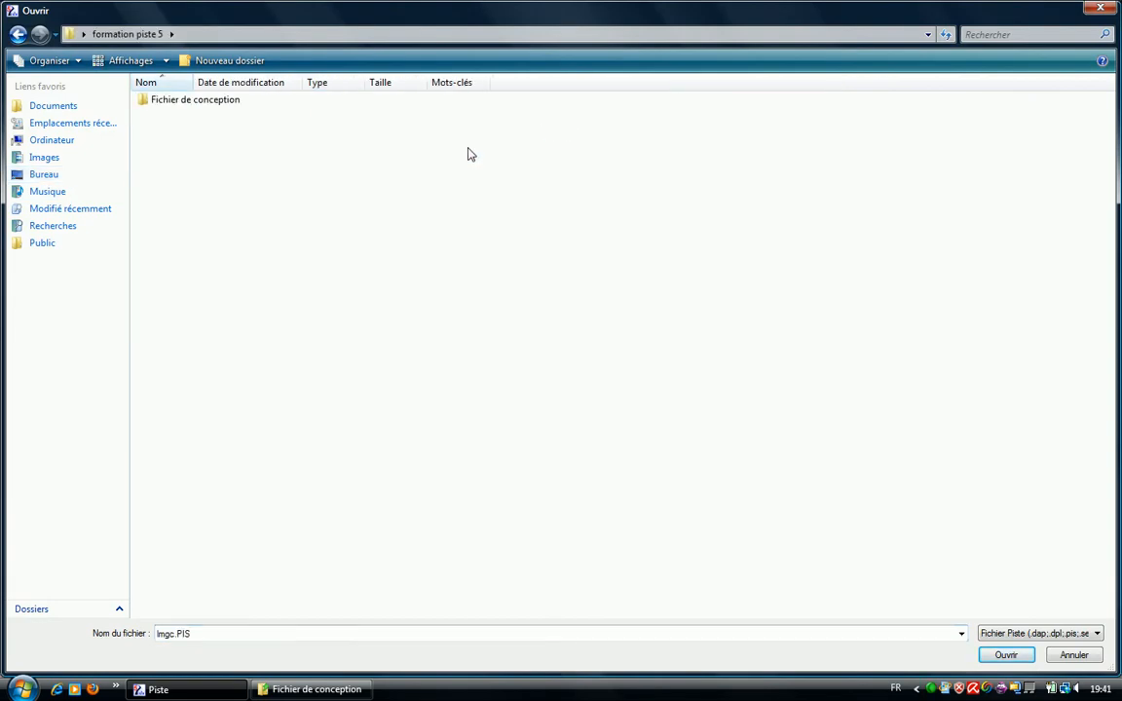
double_click(209, 101)
click(728, 129)
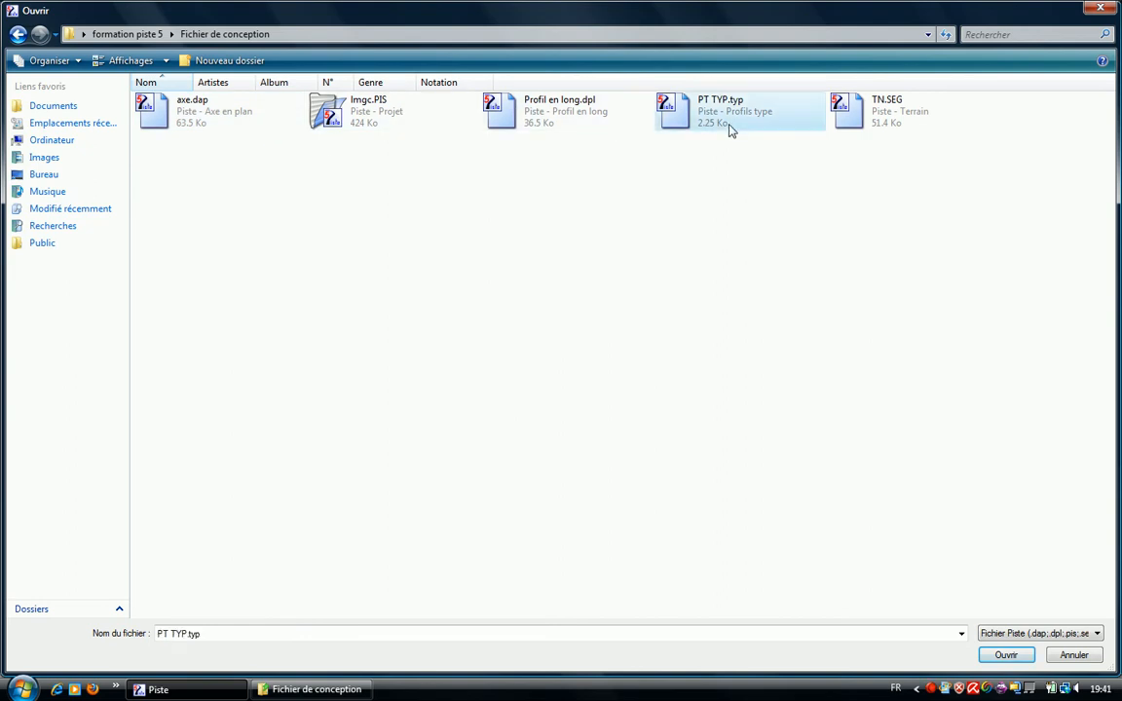
double_click(730, 130)
click(628, 398)
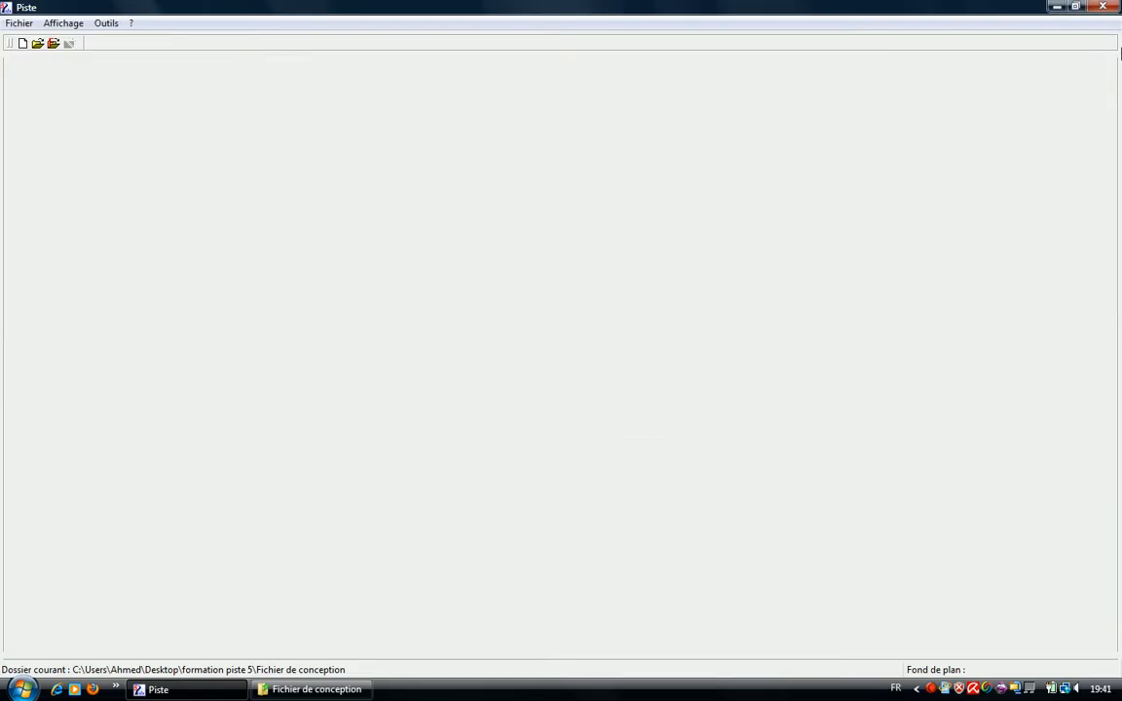
click(495, 369)
Restart Piste 5 from the desktop and open the typical profile PT1 of PT TYP.typ for editing
click(115, 690)
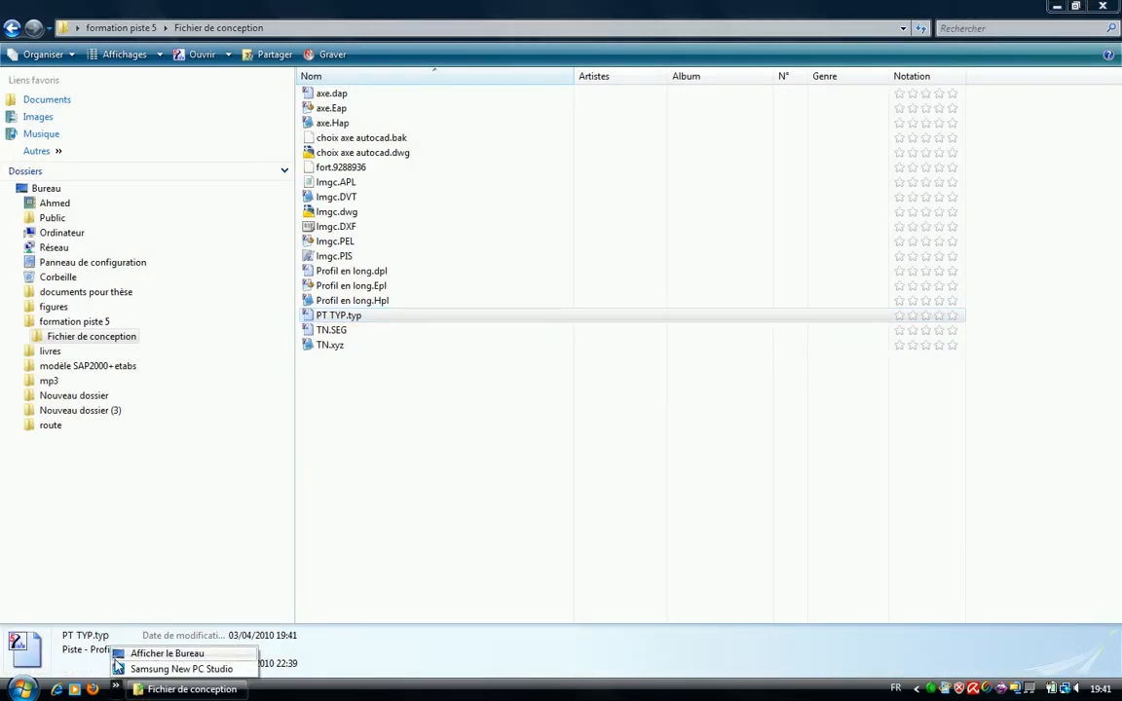
click(167, 653)
double_click(268, 21)
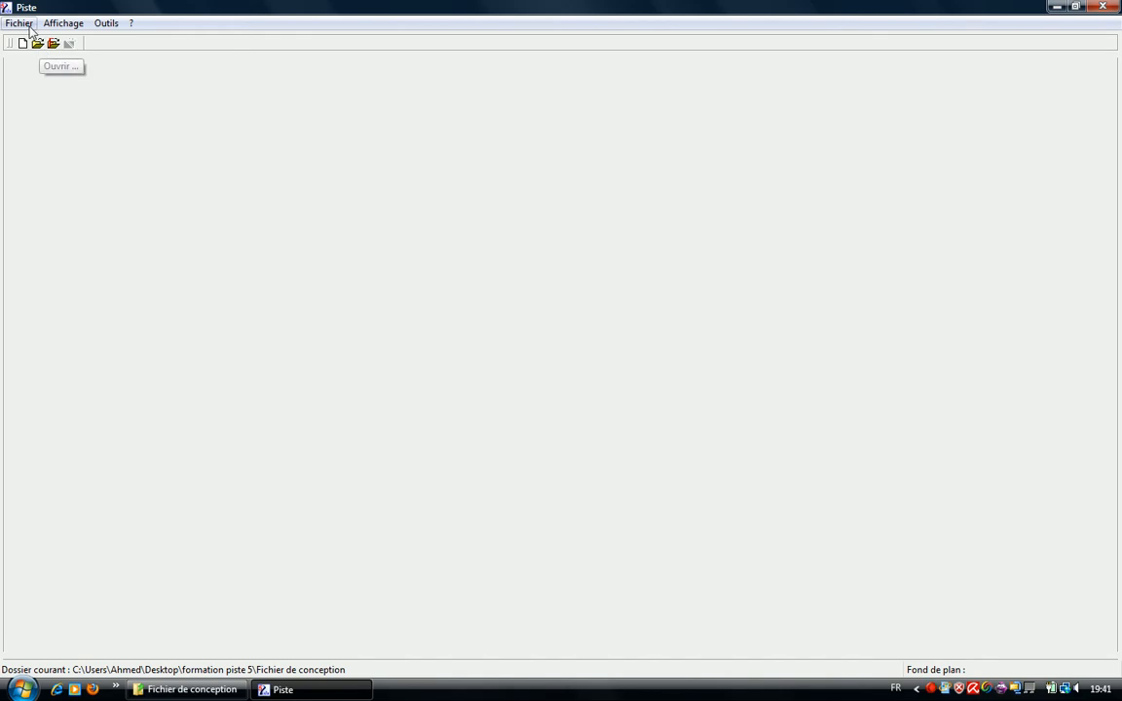
click(18, 22)
click(32, 58)
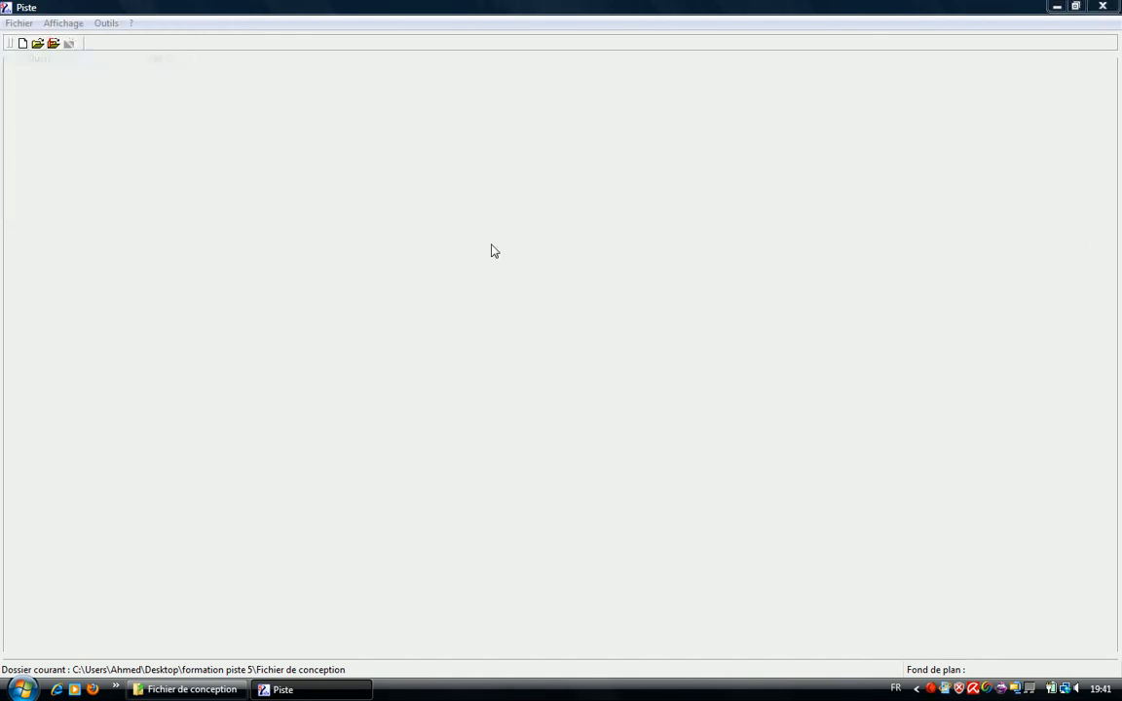
double_click(716, 117)
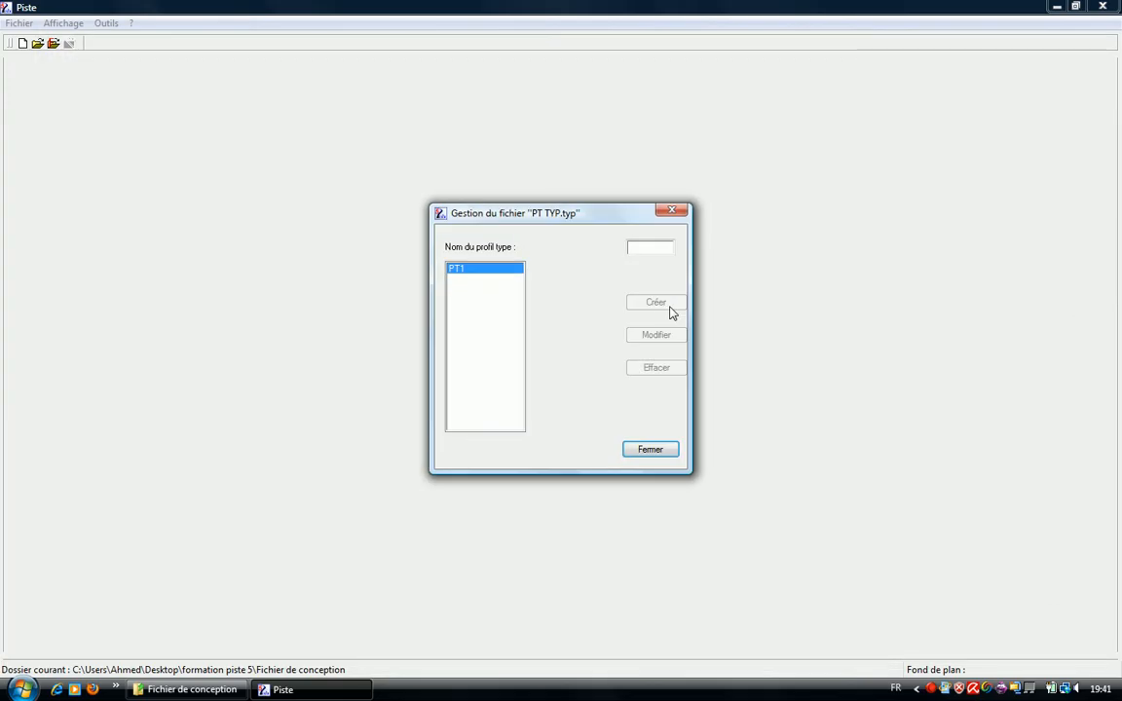
double_click(469, 267)
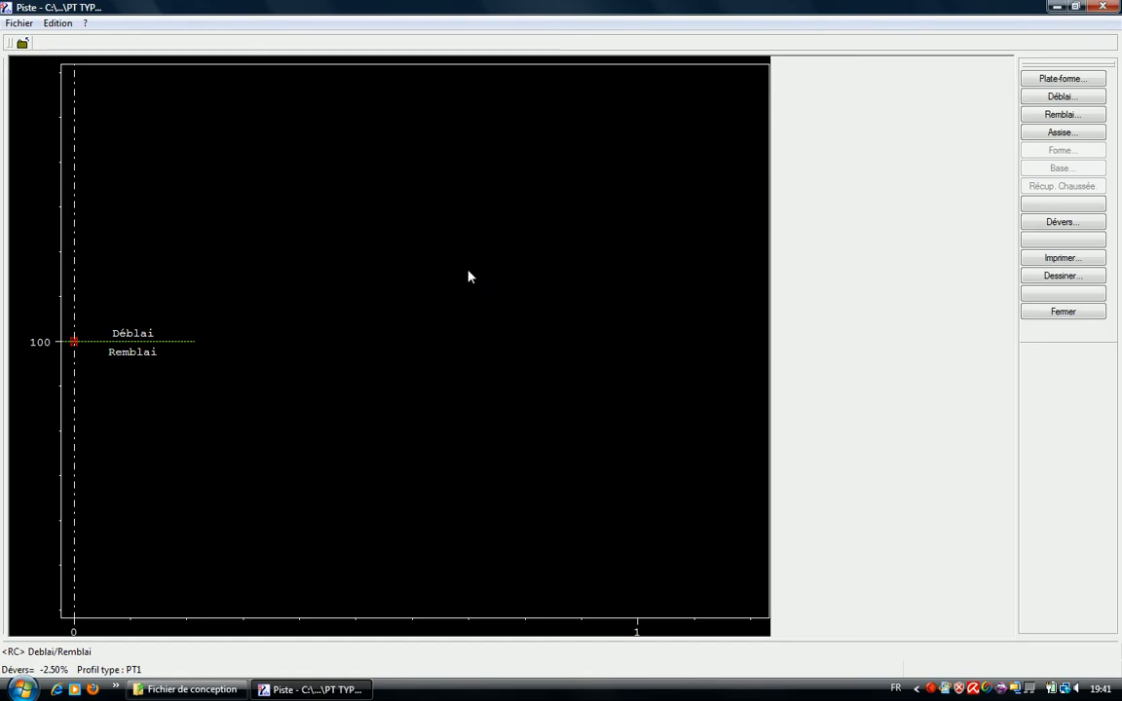
click(165, 691)
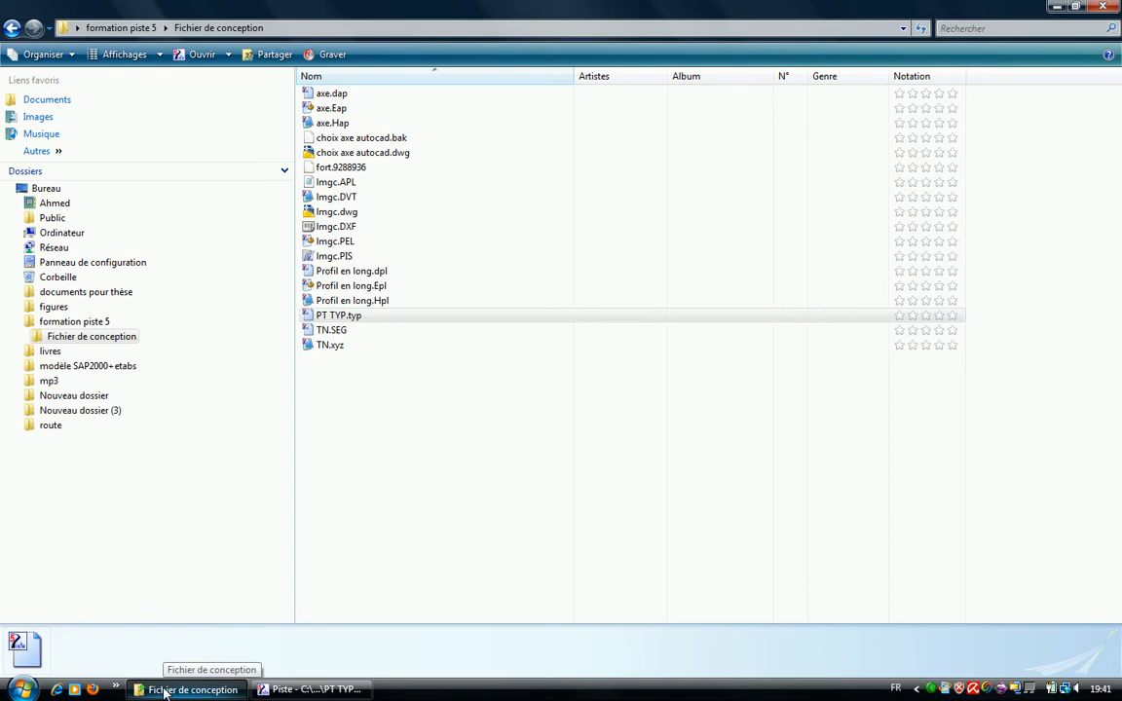
click(165, 691)
click(1055, 7)
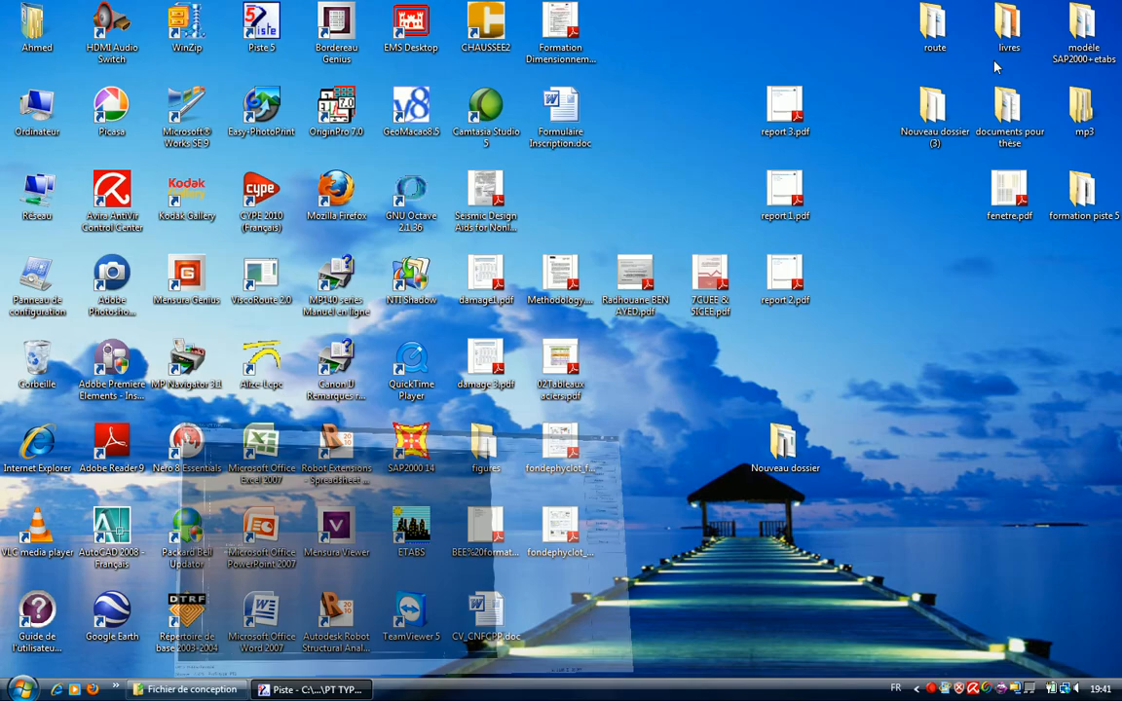
click(310, 689)
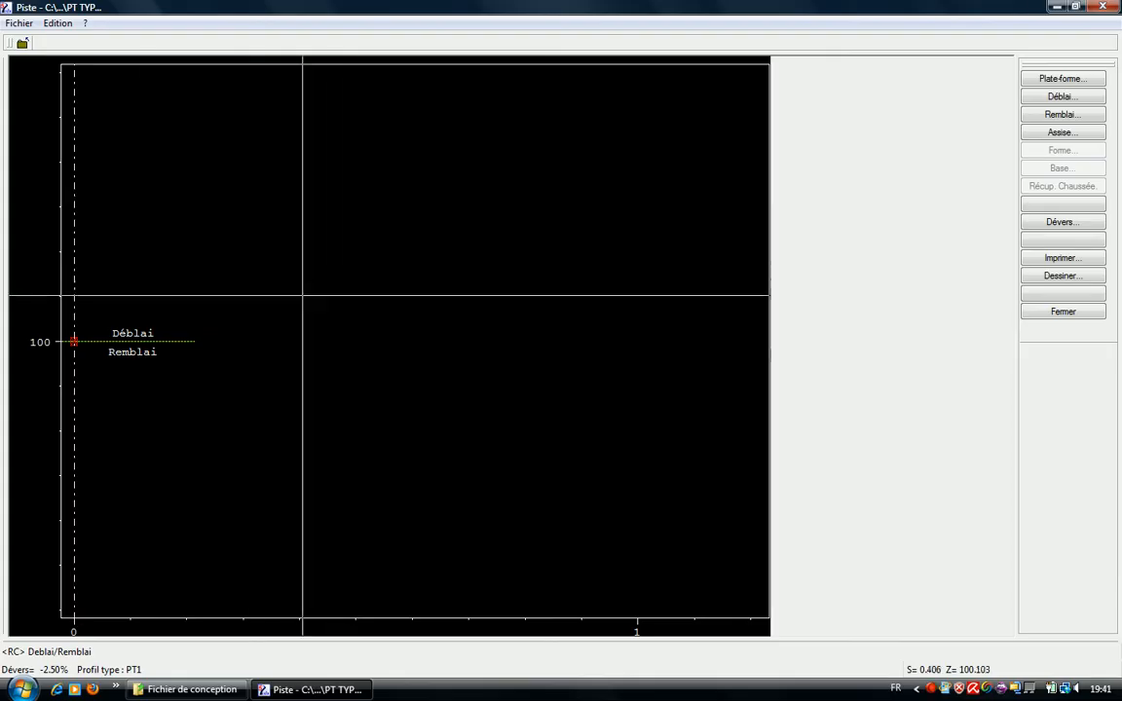
Set the platform's carriageway length L to 4.5 and give the first fill slope segment a length L of -1
click(1061, 79)
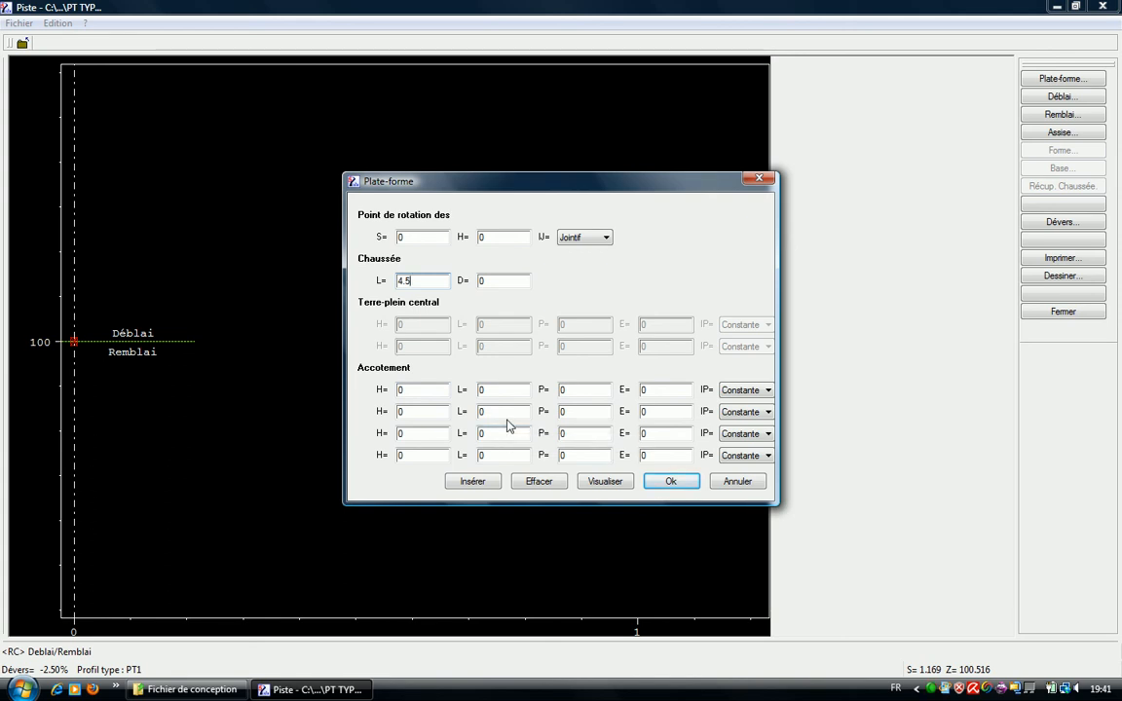
click(670, 482)
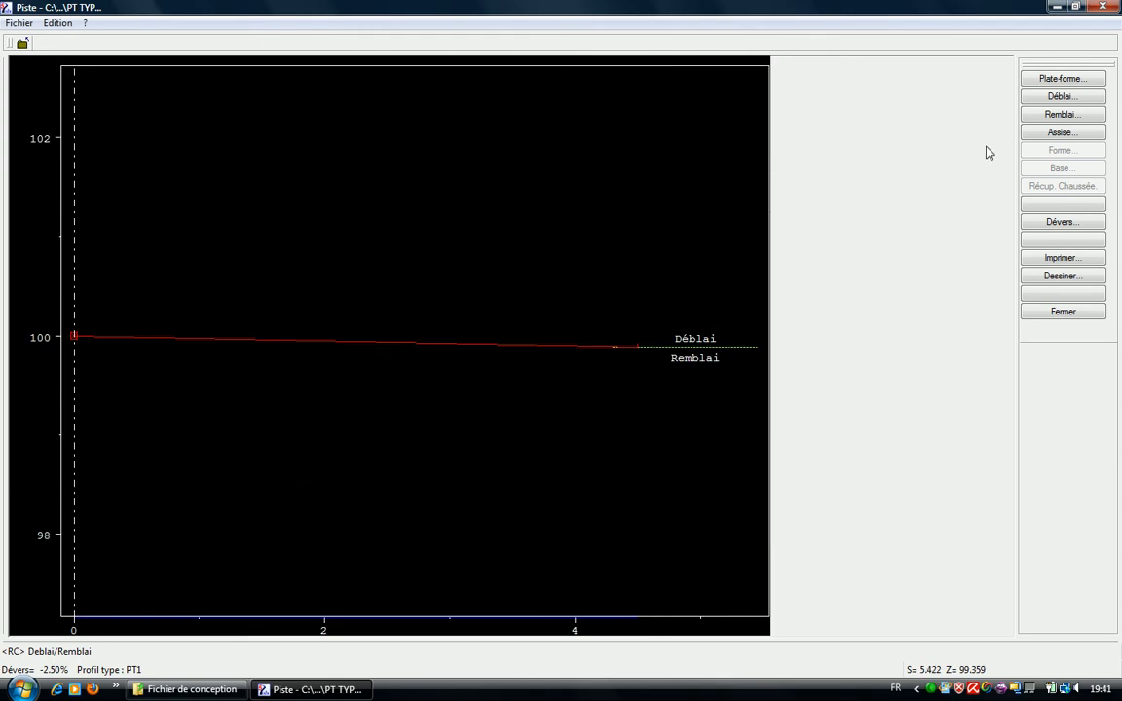
click(1059, 113)
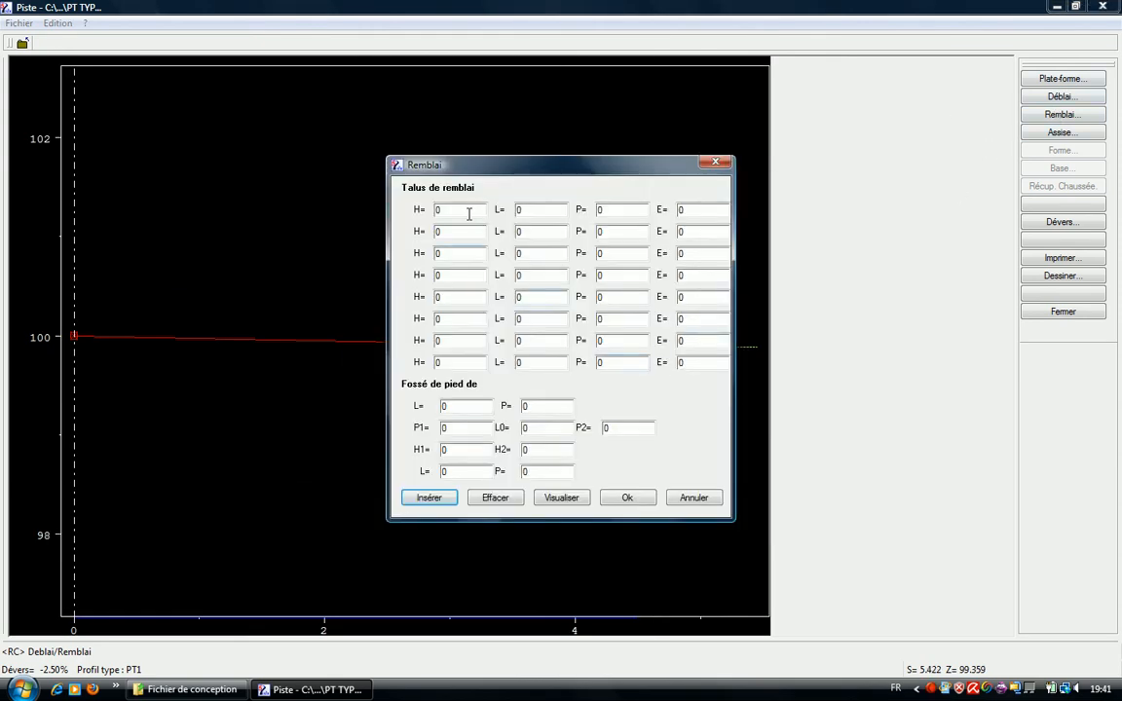
click(608, 209)
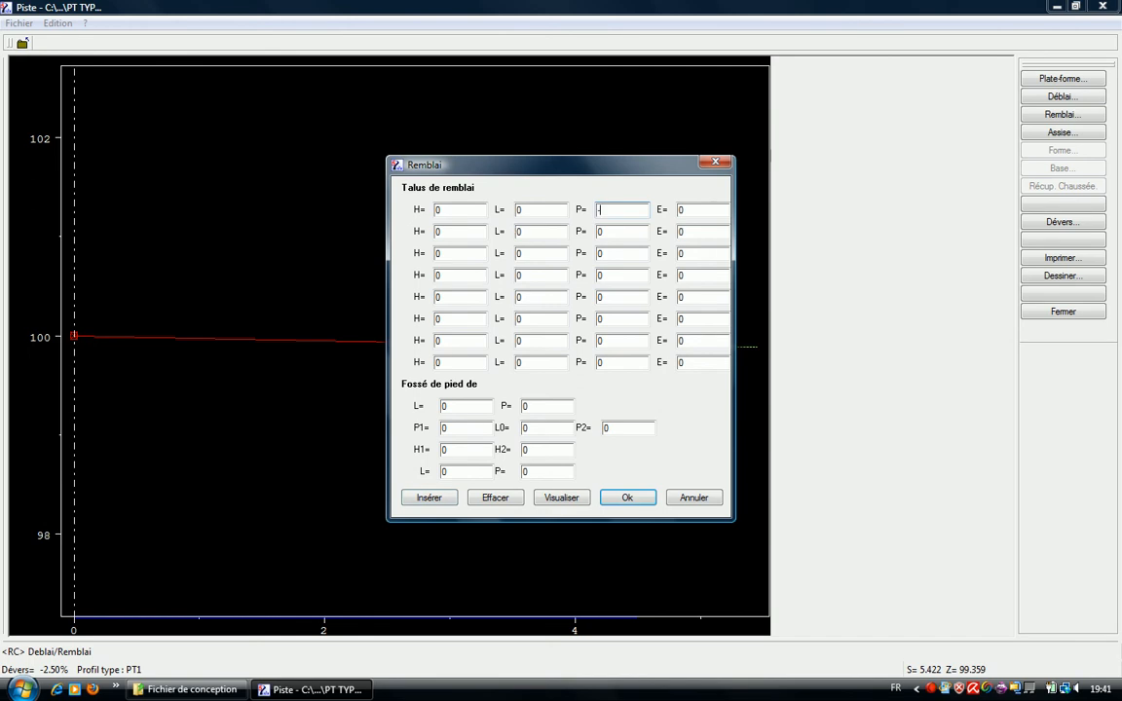
click(543, 209)
text(-1)
click(636, 498)
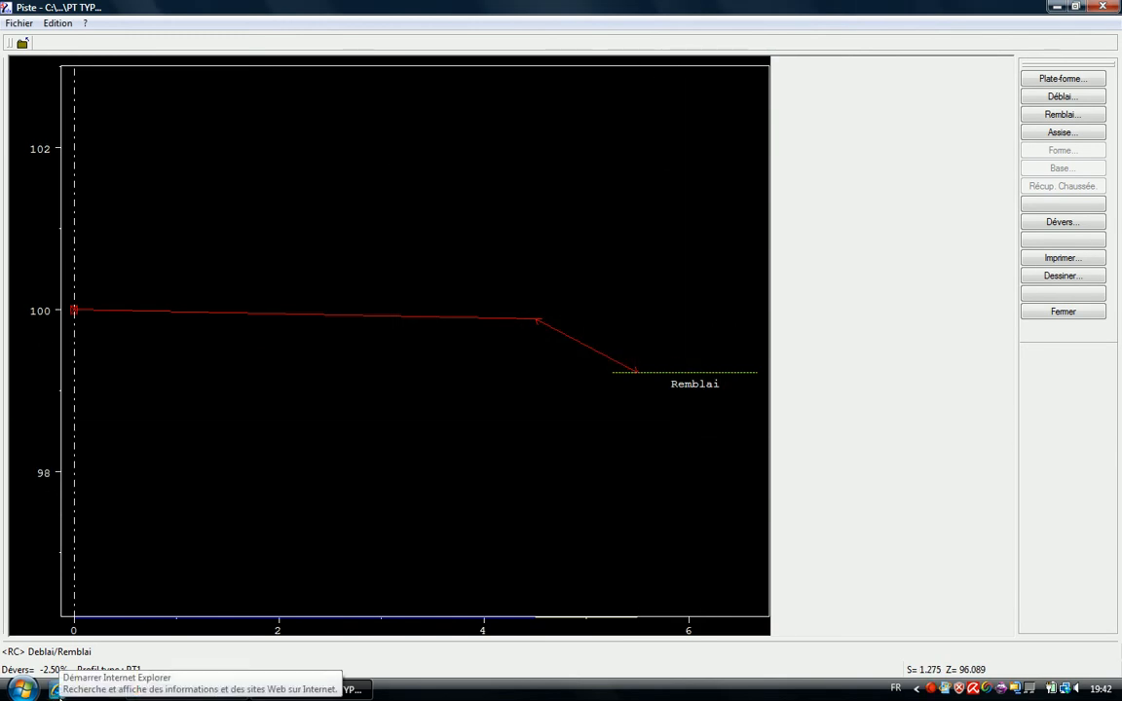
Set the thickness E of the assise layer under the carriageway to 0.62
click(185, 690)
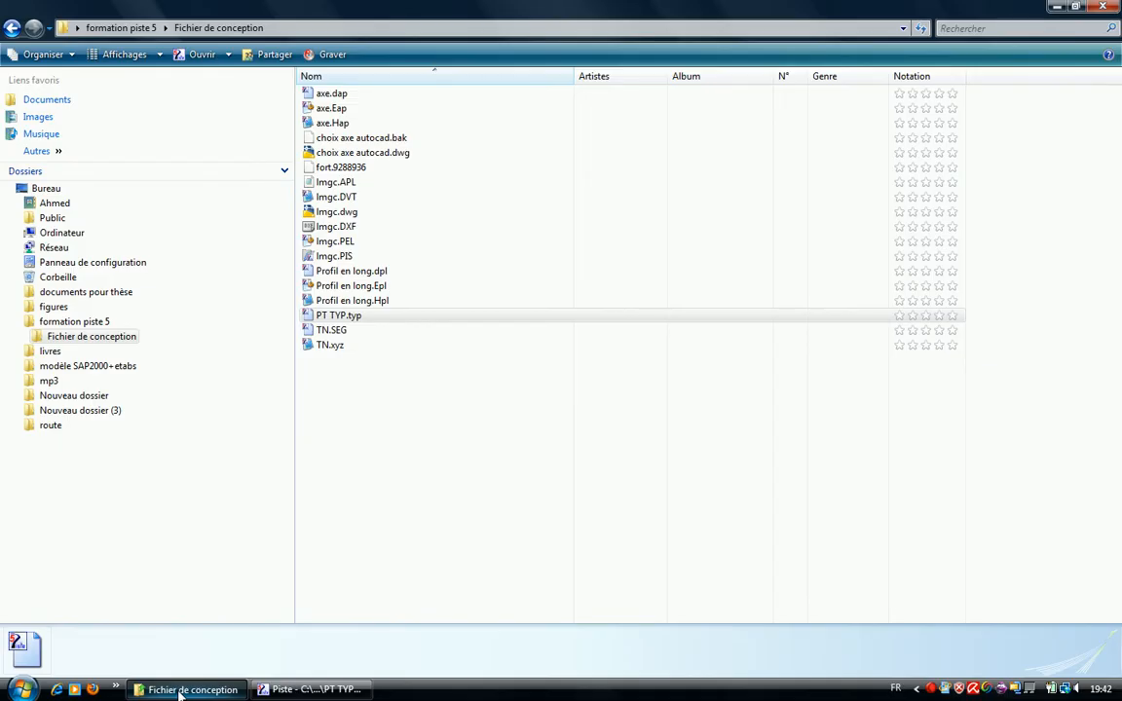
click(309, 689)
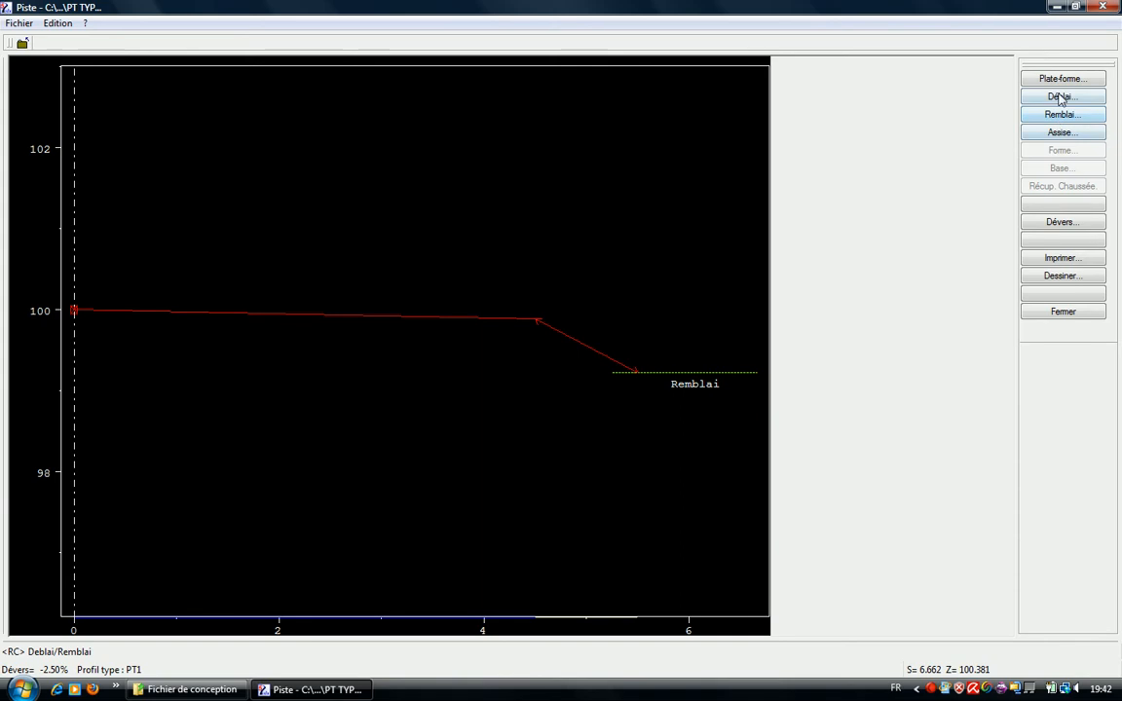
click(1055, 137)
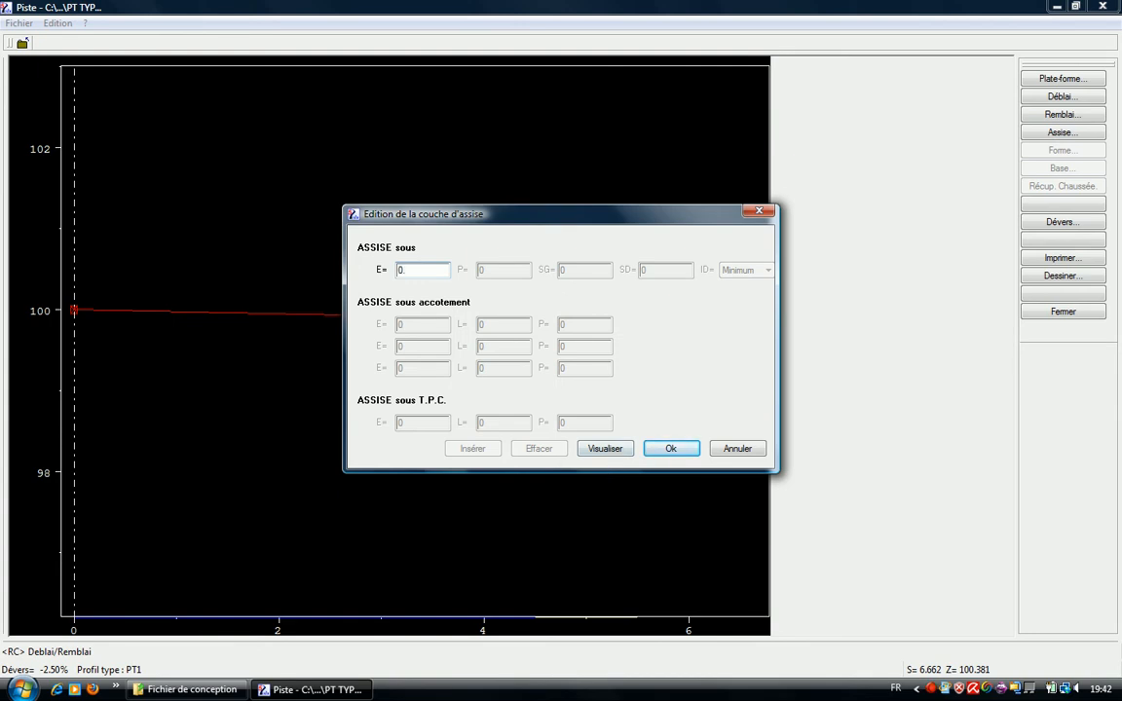
text(0.62)
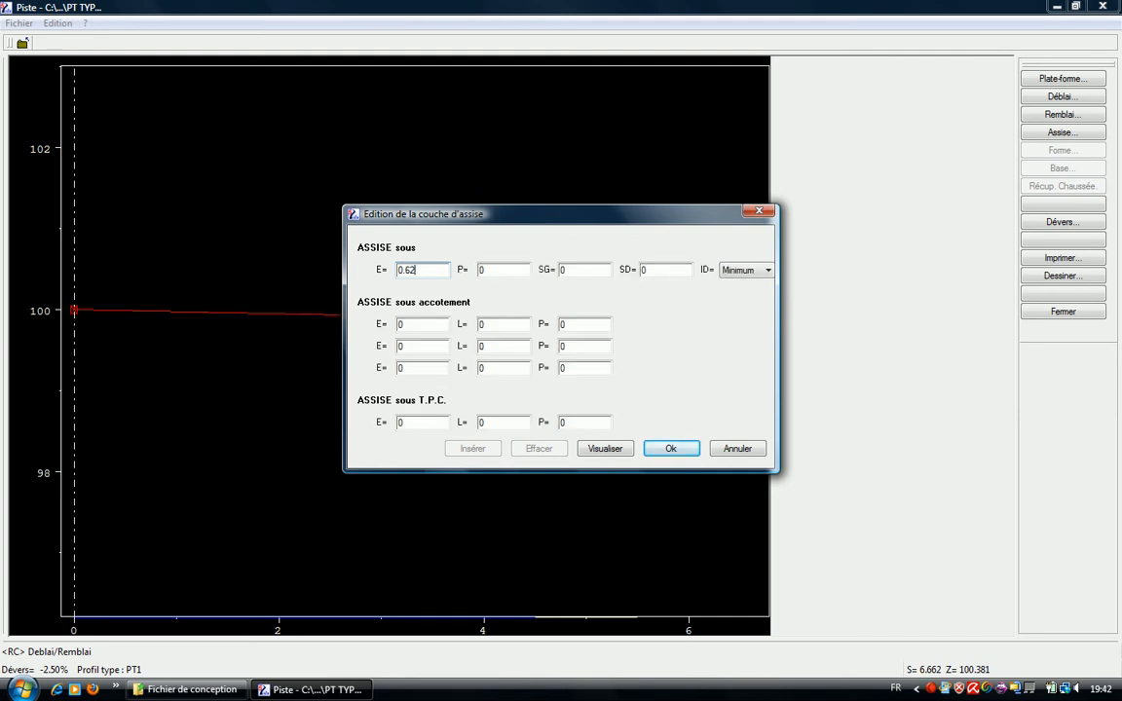
click(671, 449)
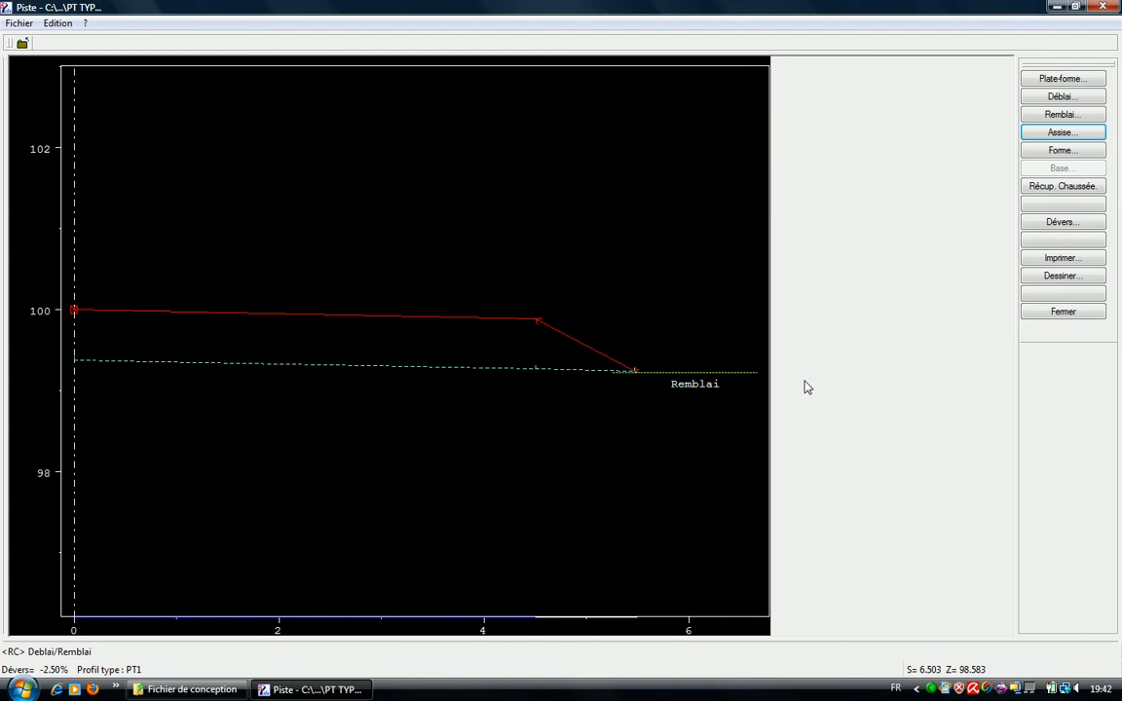
Add a first shoulder segment to the platform with length L 1.5 and slope P -66.667
click(1063, 78)
click(411, 390)
key(Tab)
text(1.5)
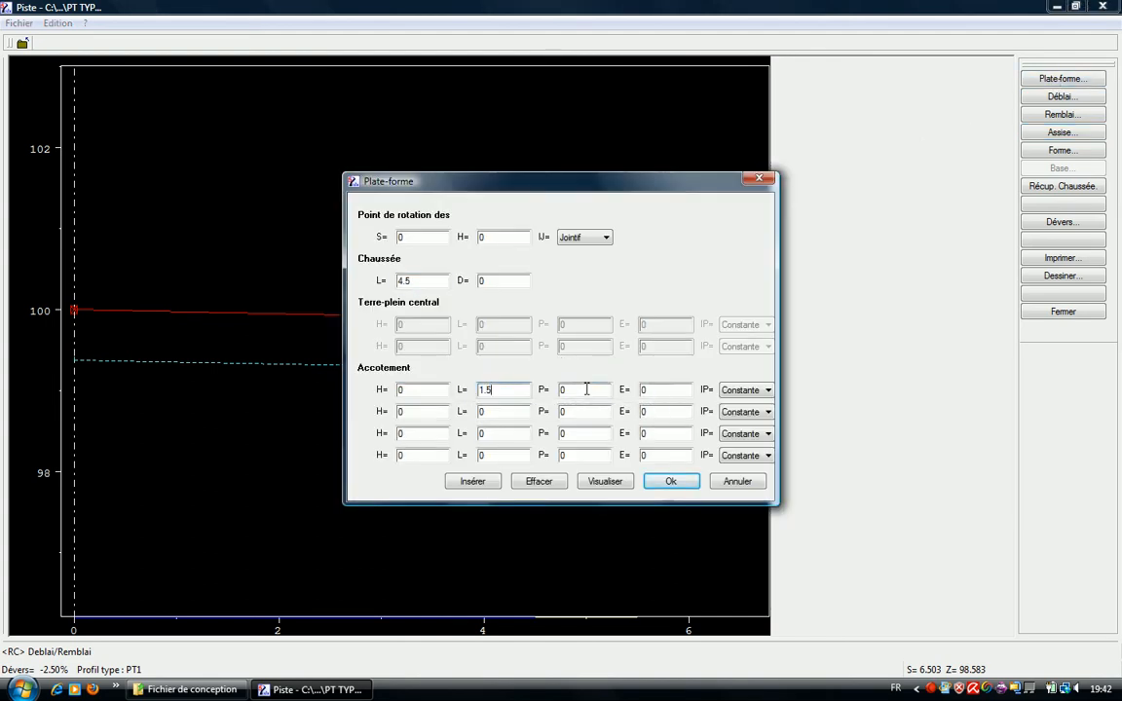
key(Tab)
text(-66.667)
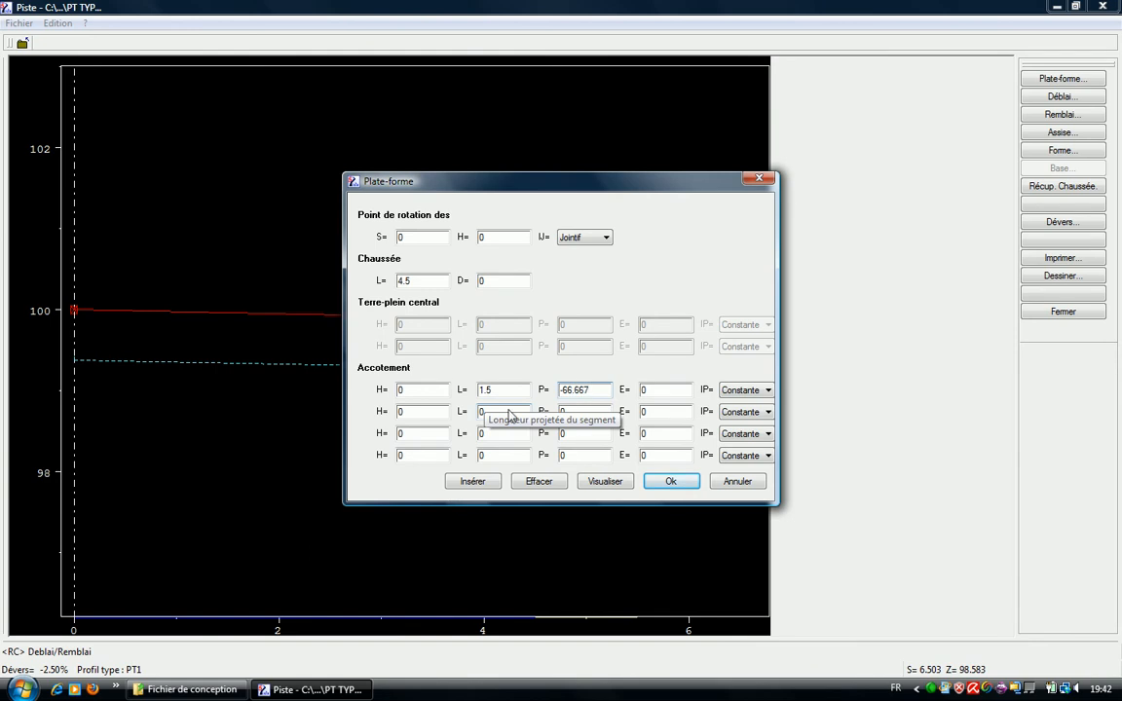
key(Return)
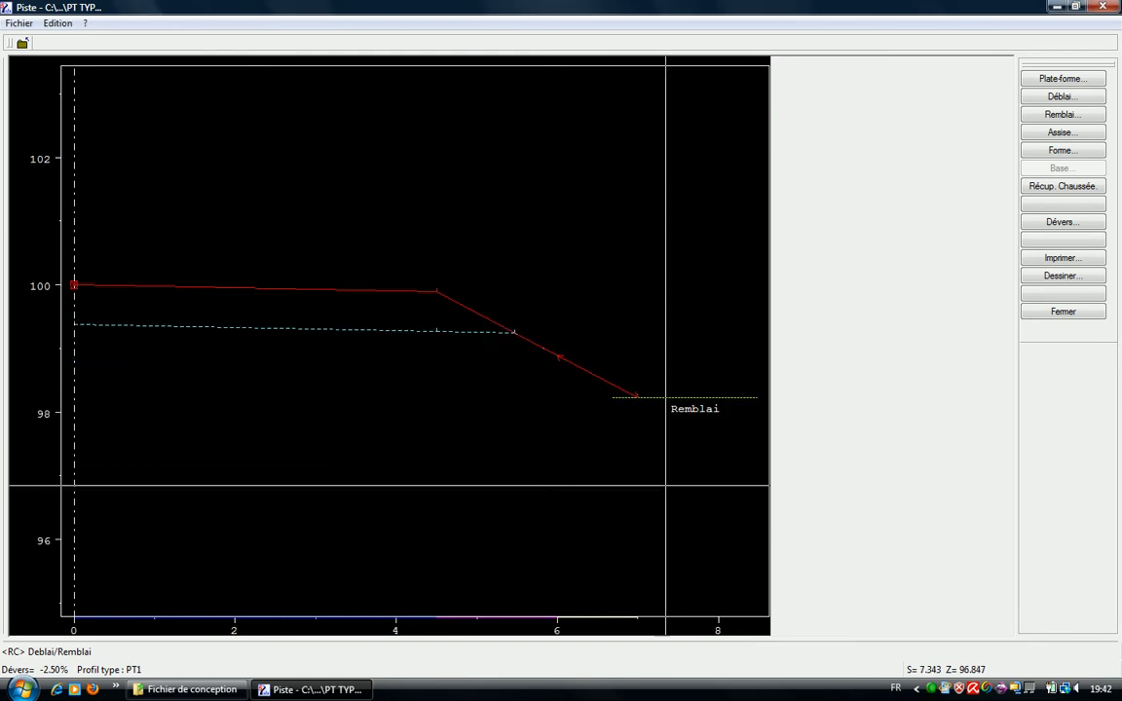
Try lengths L of 1.25 and 1.1 for the platform's first shoulder segment
click(1034, 75)
drag(506, 391, 483, 390)
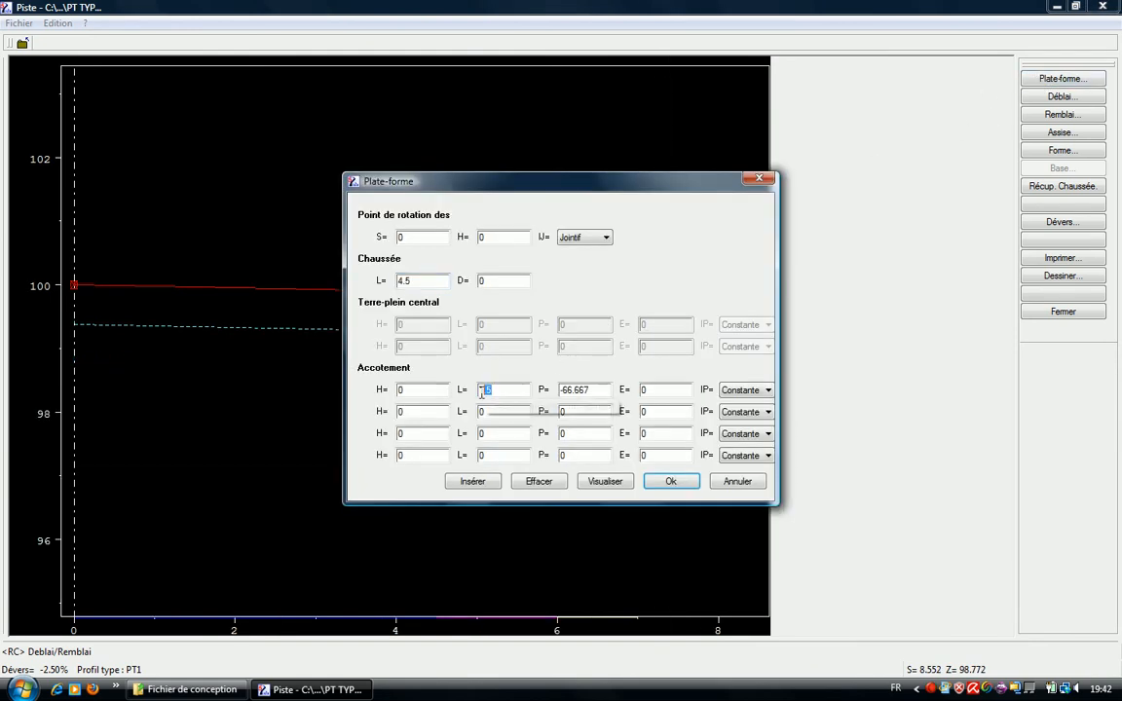
text(.25)
key(Return)
click(1060, 77)
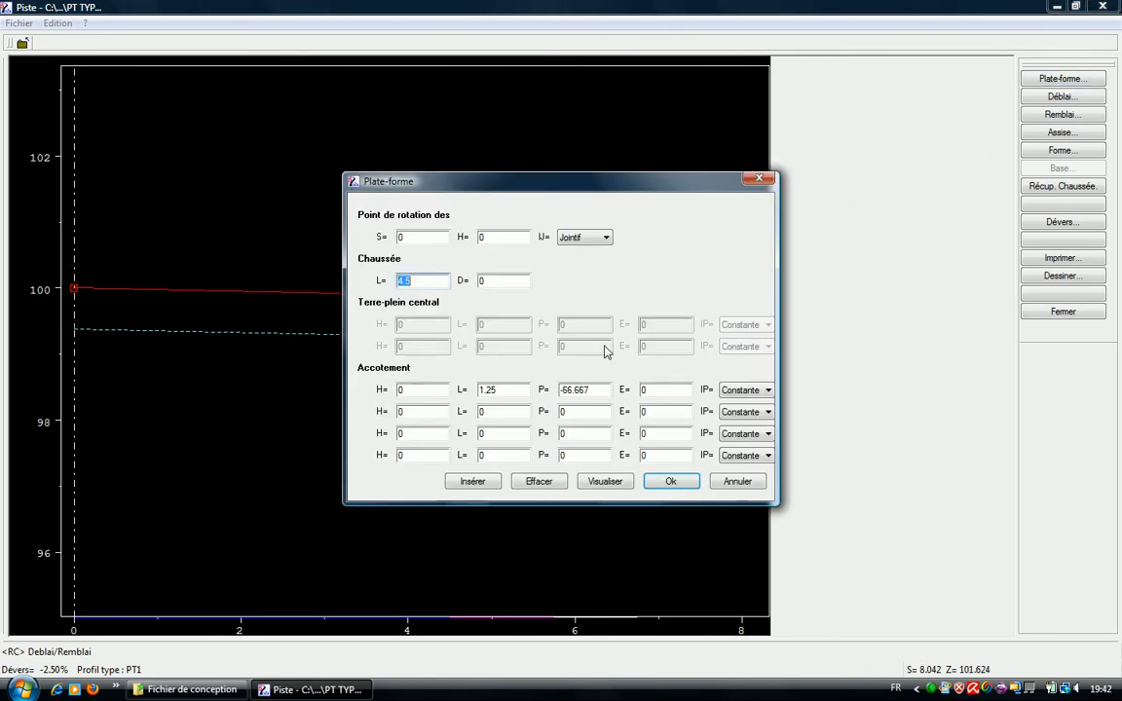
drag(498, 389, 484, 390)
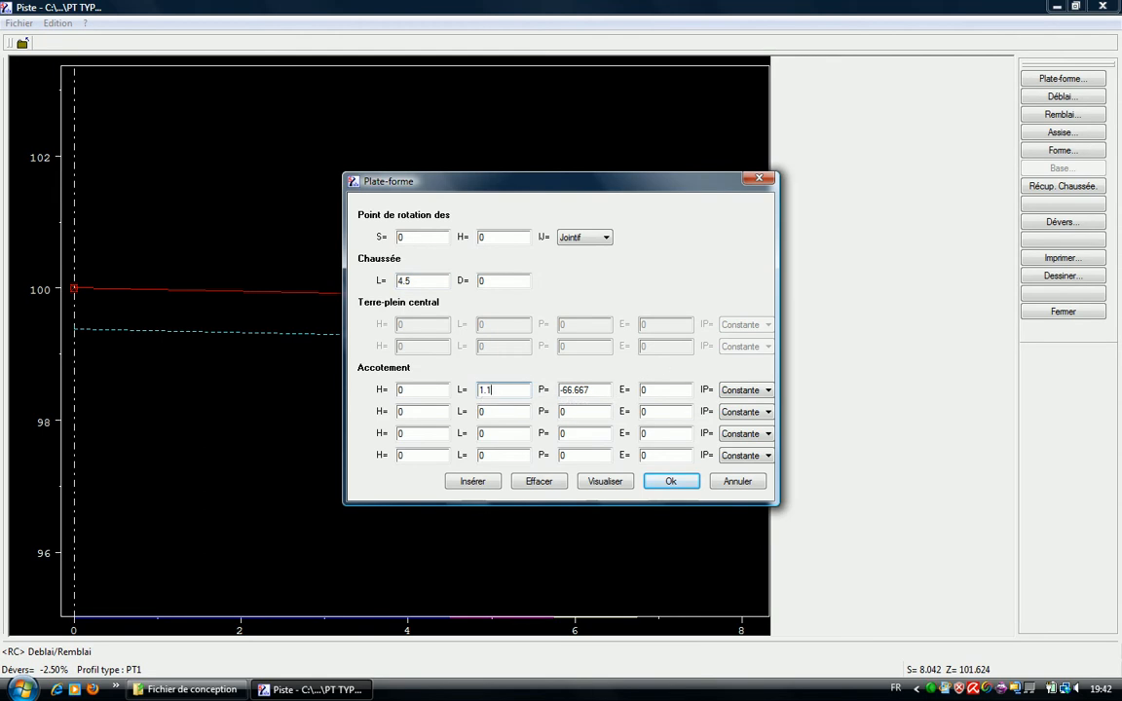
text(1)
click(671, 481)
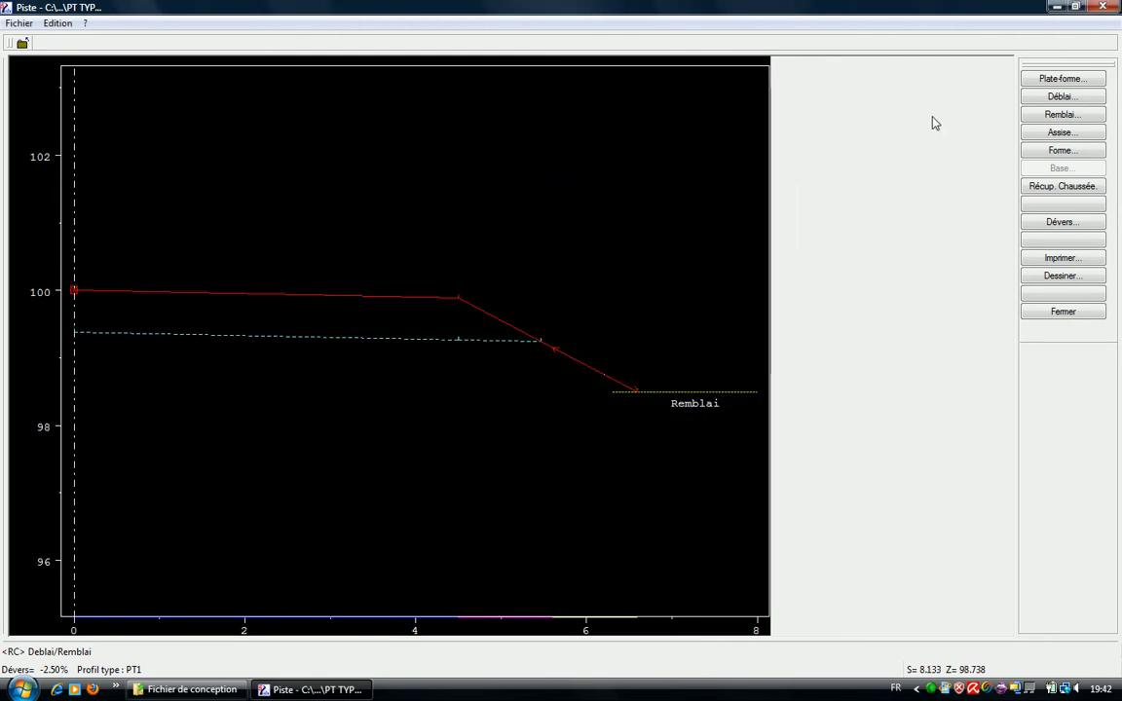
Set the length L of the platform's first shoulder segment to 0.95
click(1061, 77)
drag(517, 390, 438, 391)
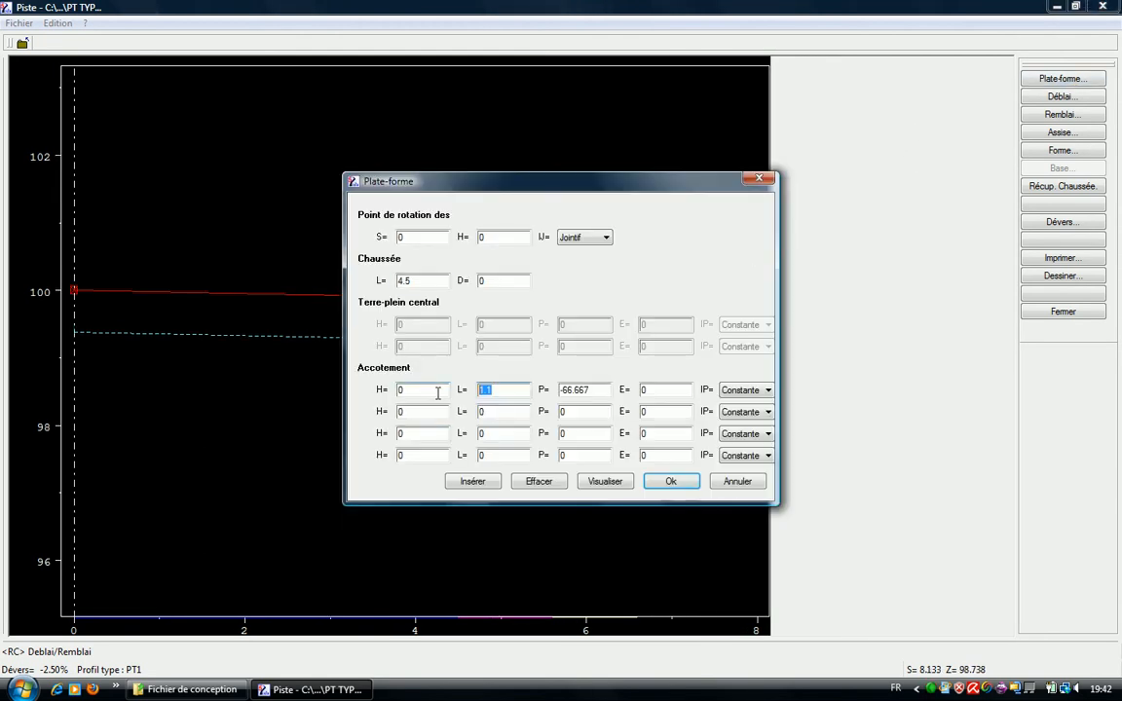
text(0.95)
key(Return)
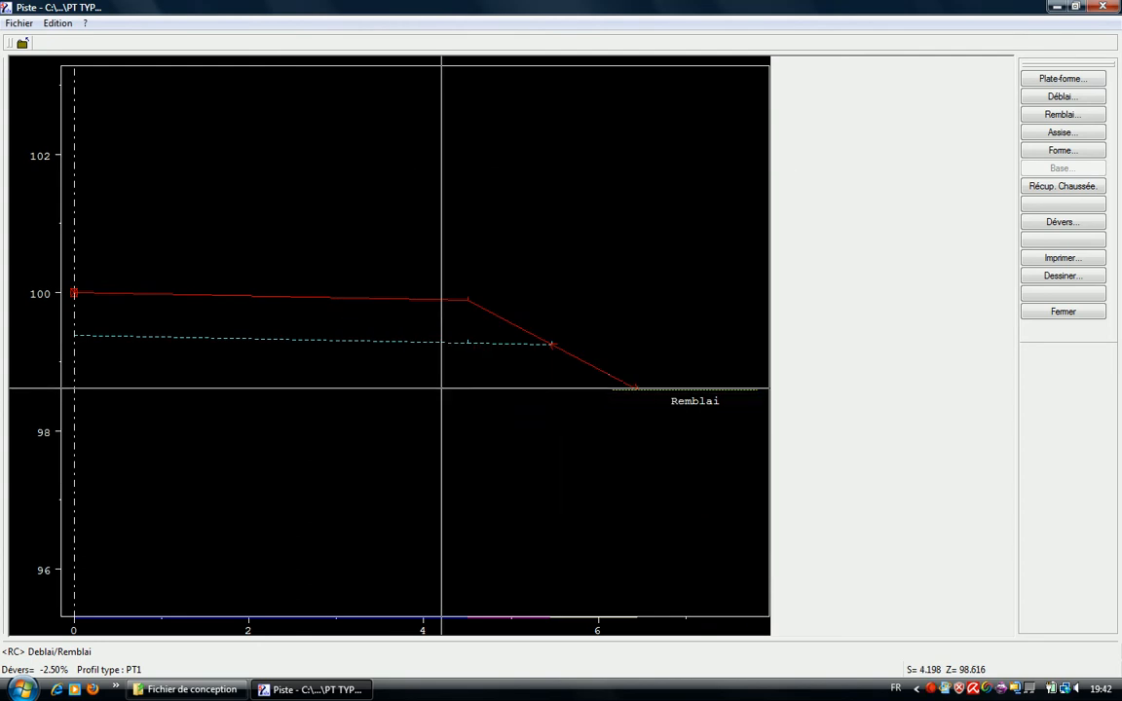
Set the carriageway layer thicknesses E to 0.32 for the forme layer and 0.12 for the base layer
click(1062, 151)
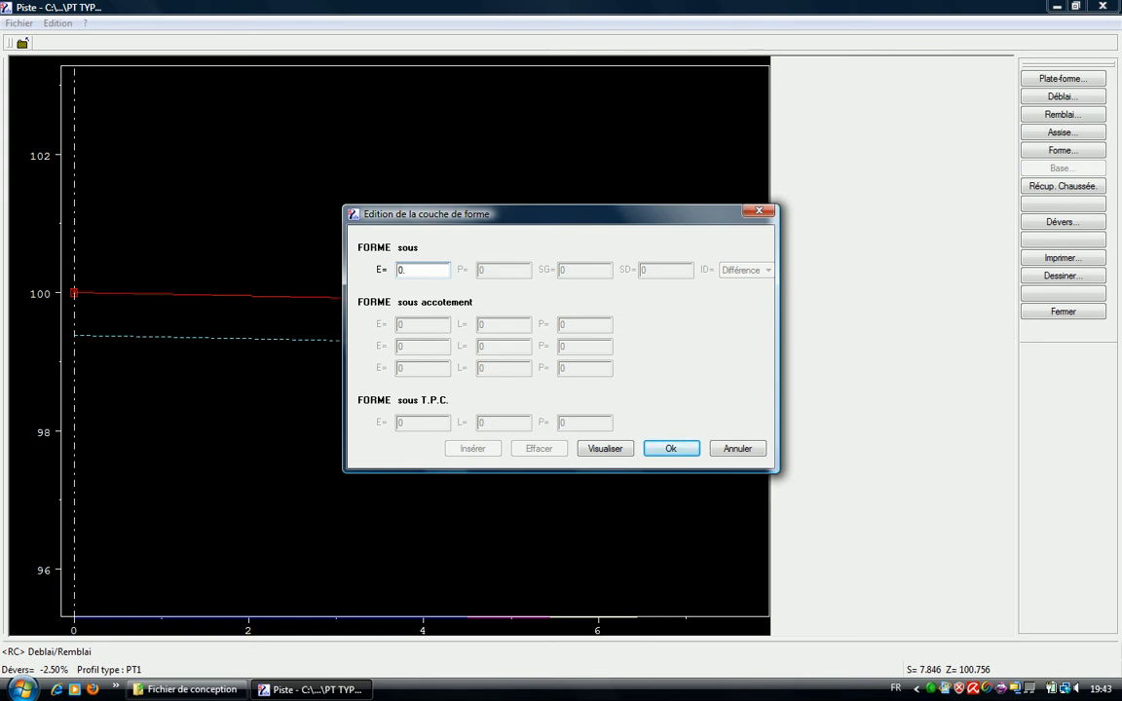
text(0.32)
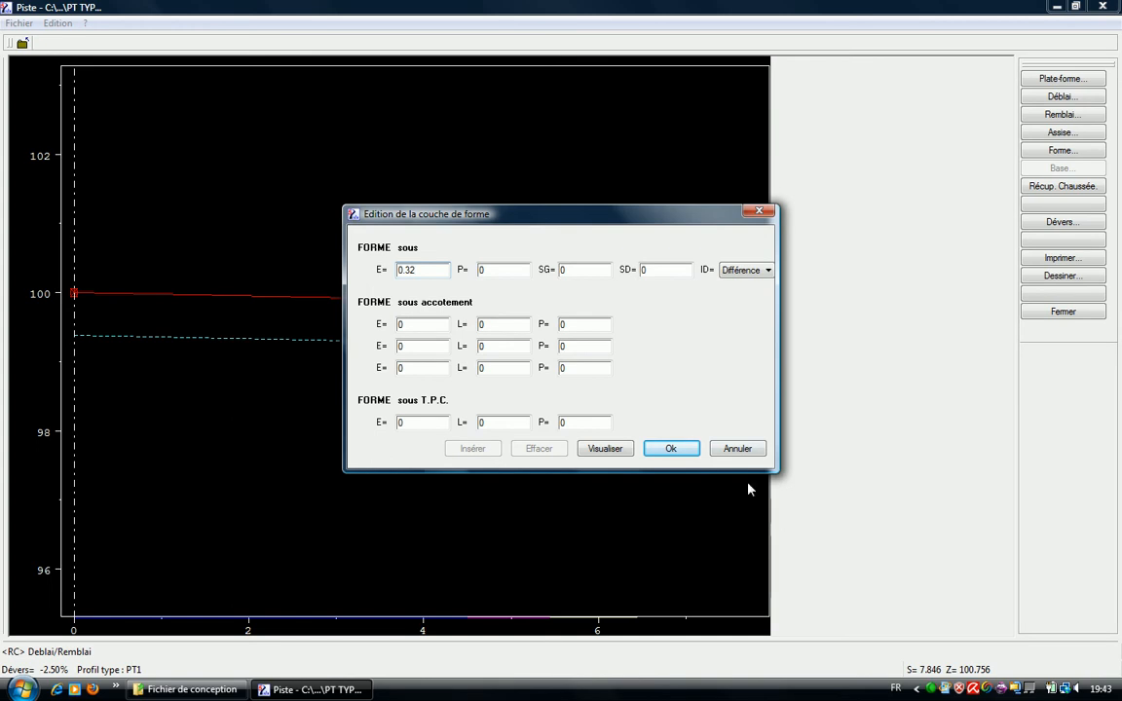
click(682, 450)
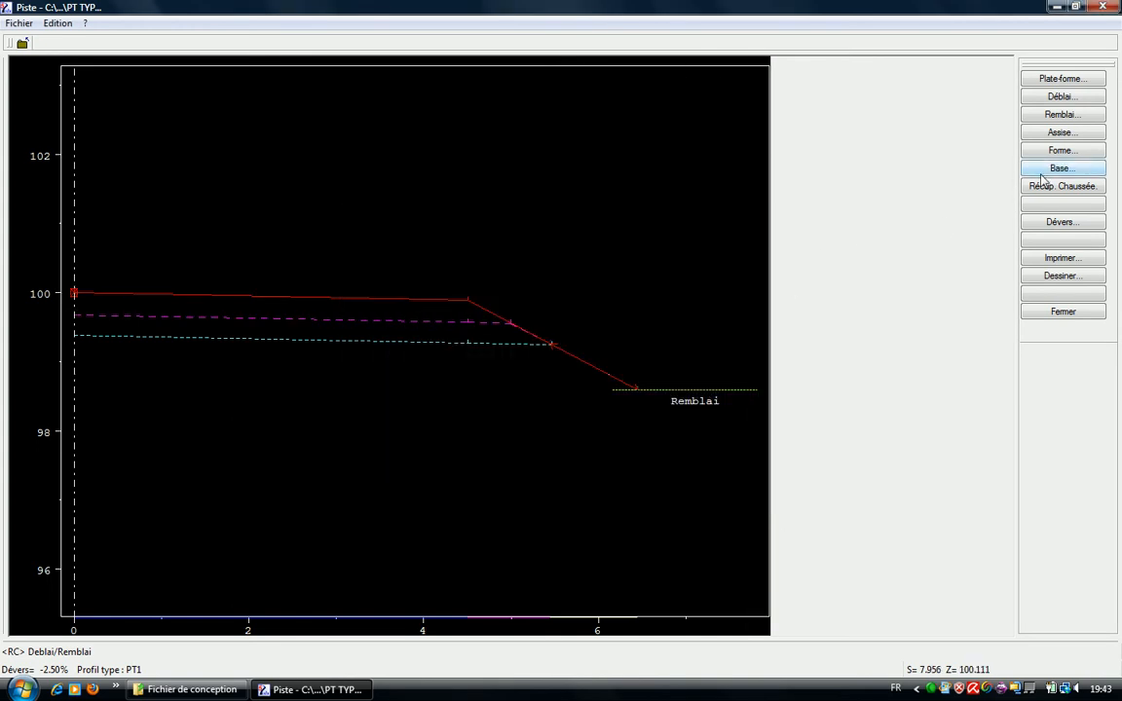
click(1060, 169)
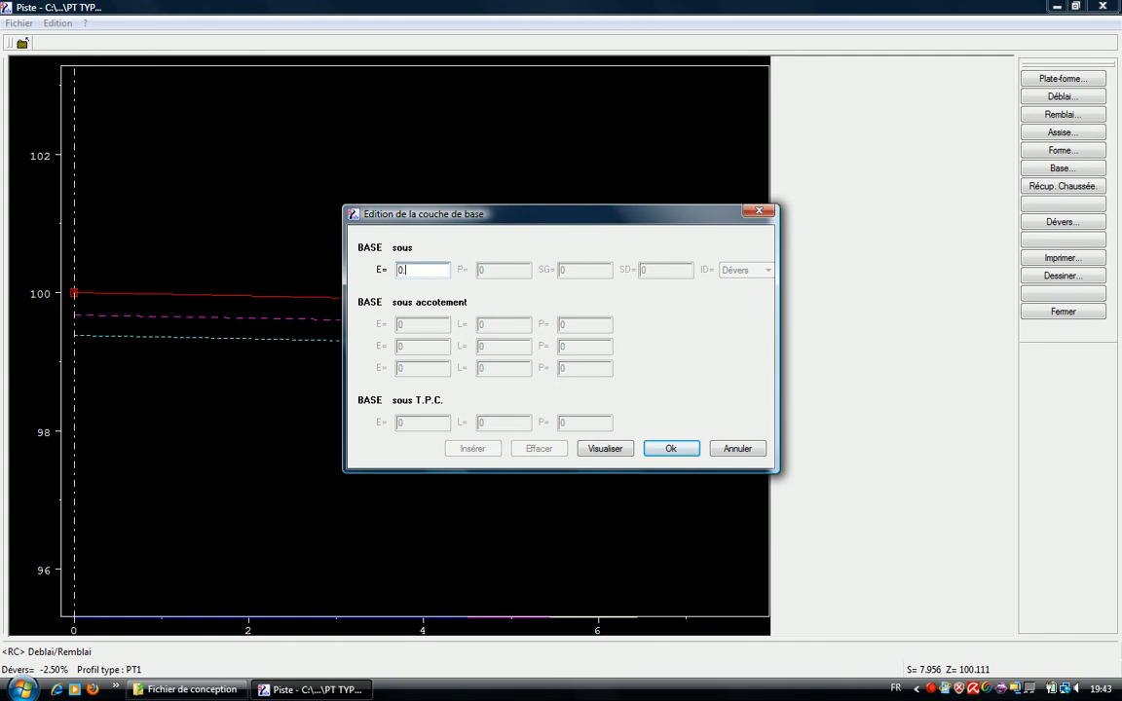
text(.12)
click(682, 450)
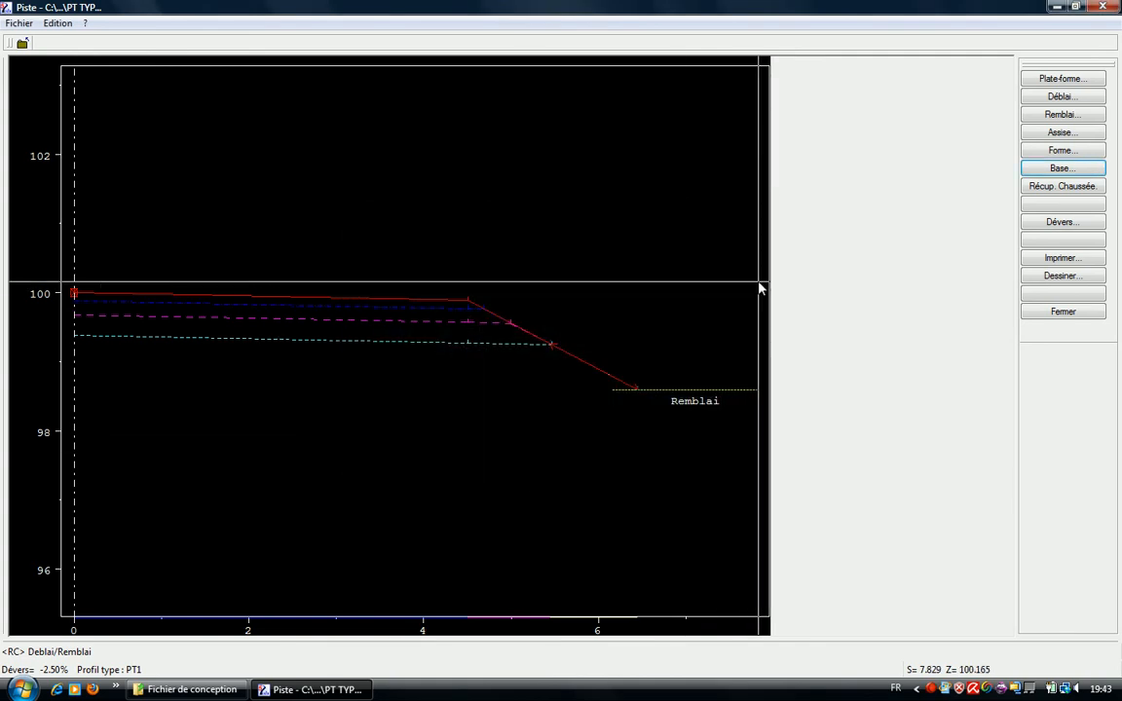
Define the first cut (Déblai) slope segment with length L 1 and slope P -50
click(1061, 97)
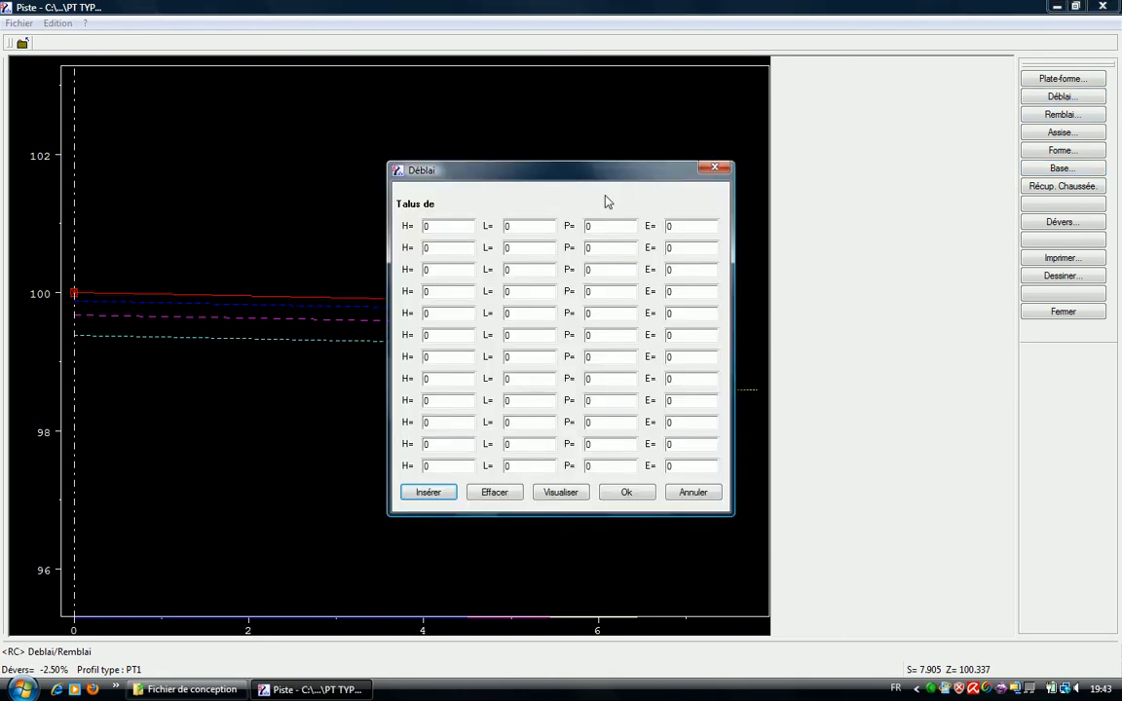
drag(606, 178, 237, 141)
double_click(181, 170)
text(1)
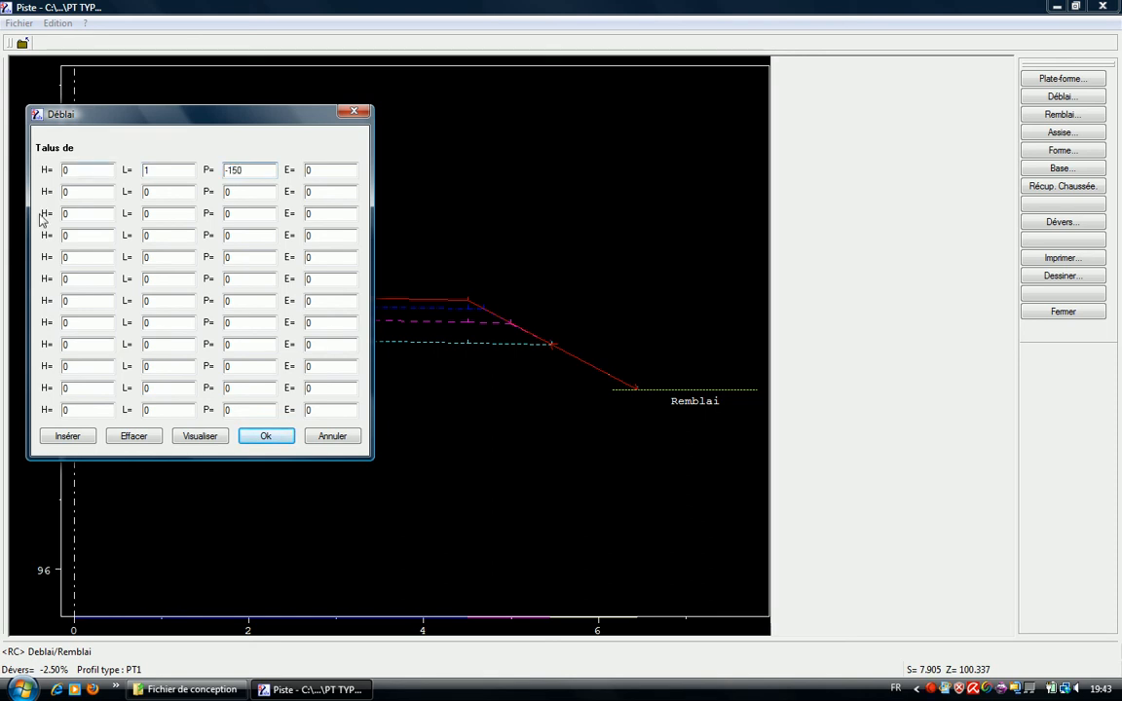
double_click(231, 170)
text(-50)
Add a second cut segment with L 0.25 and P 150, and a third with length L -1
click(161, 191)
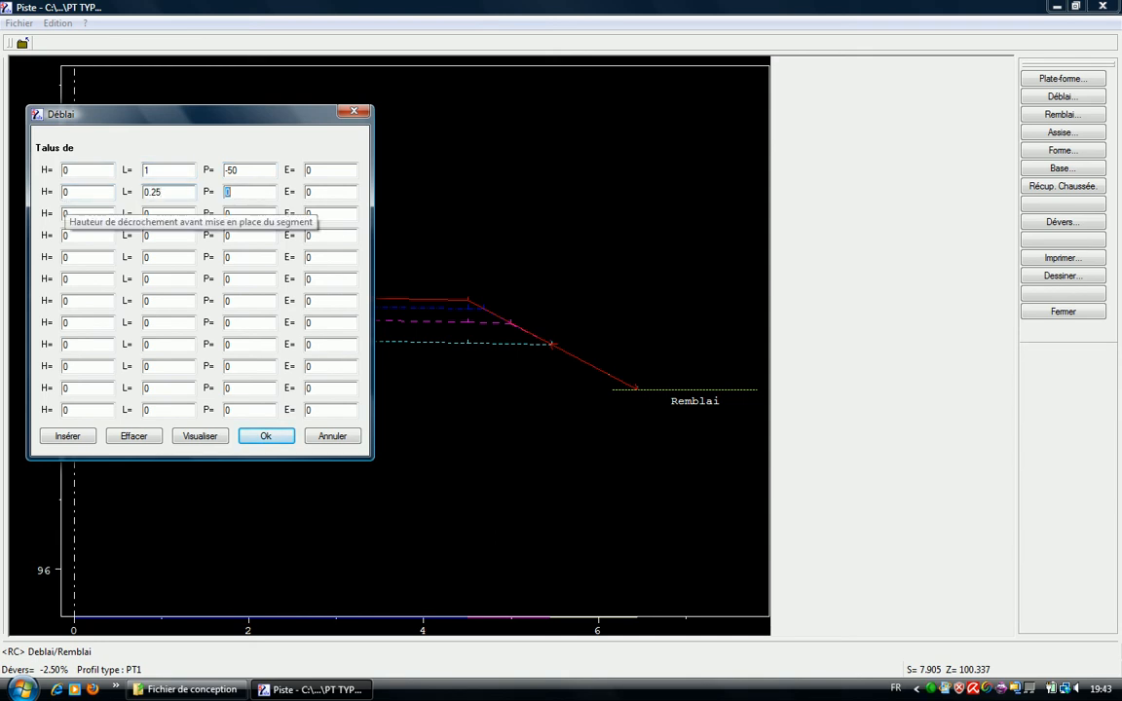
text(150)
key(Tab)
key(Tab)
key(Tab)
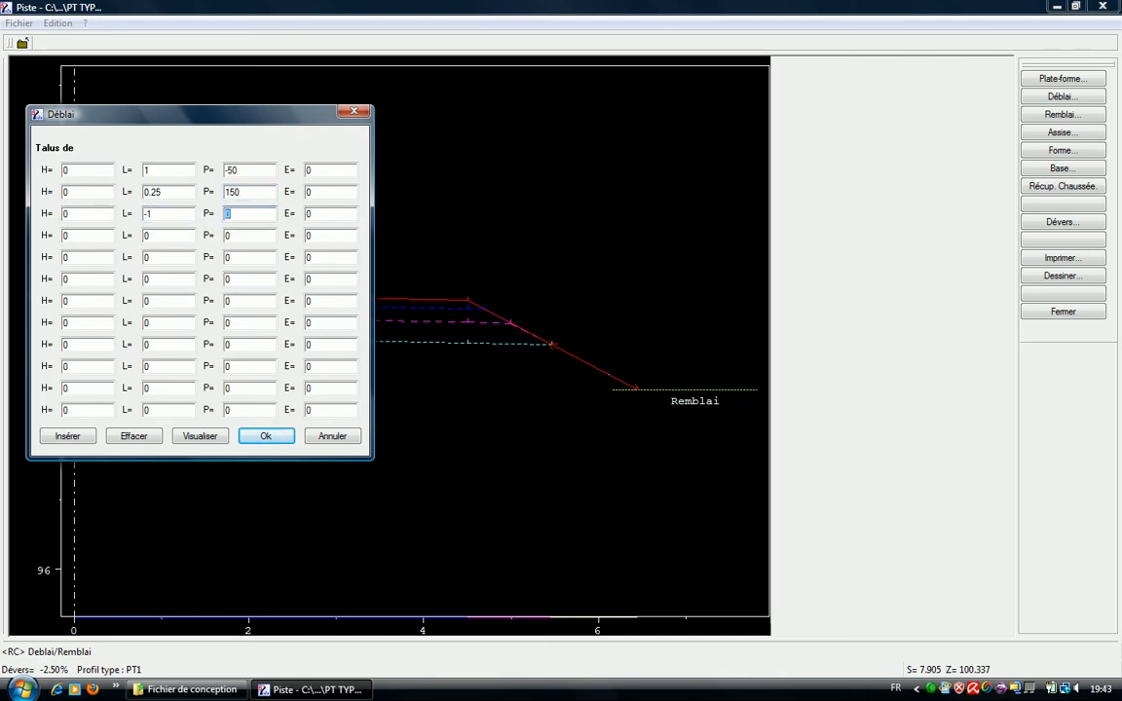
click(265, 436)
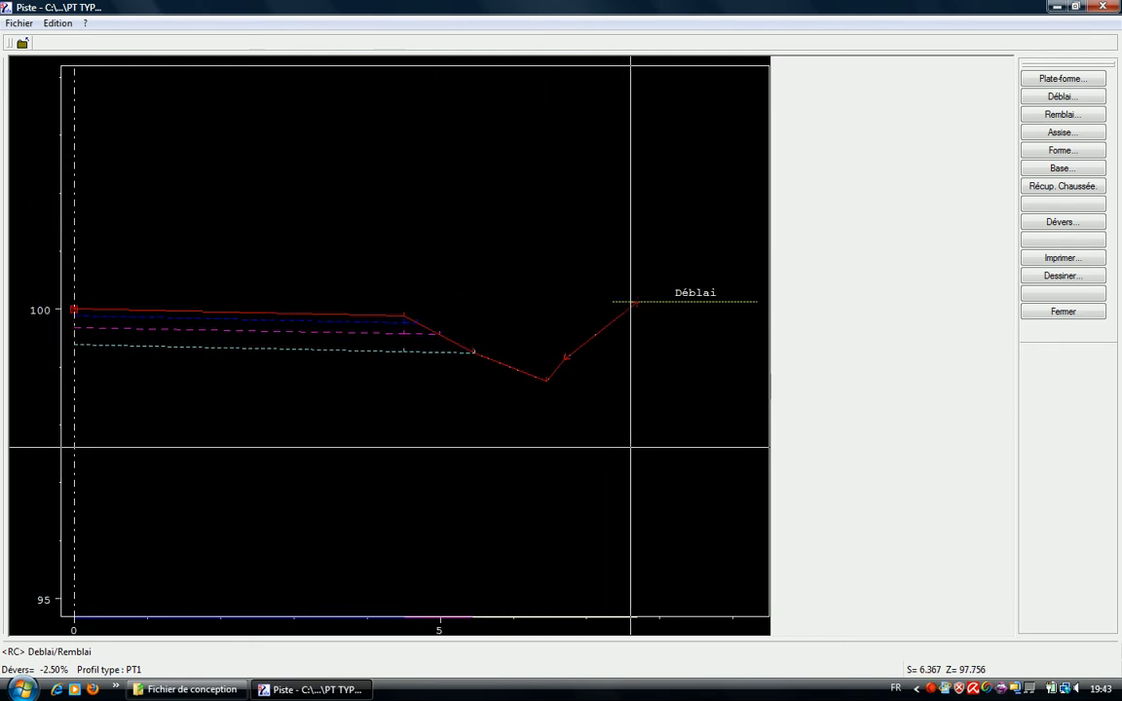
Close typical profile PT1 with its modifications saved, and leave the typical profile list
click(1081, 314)
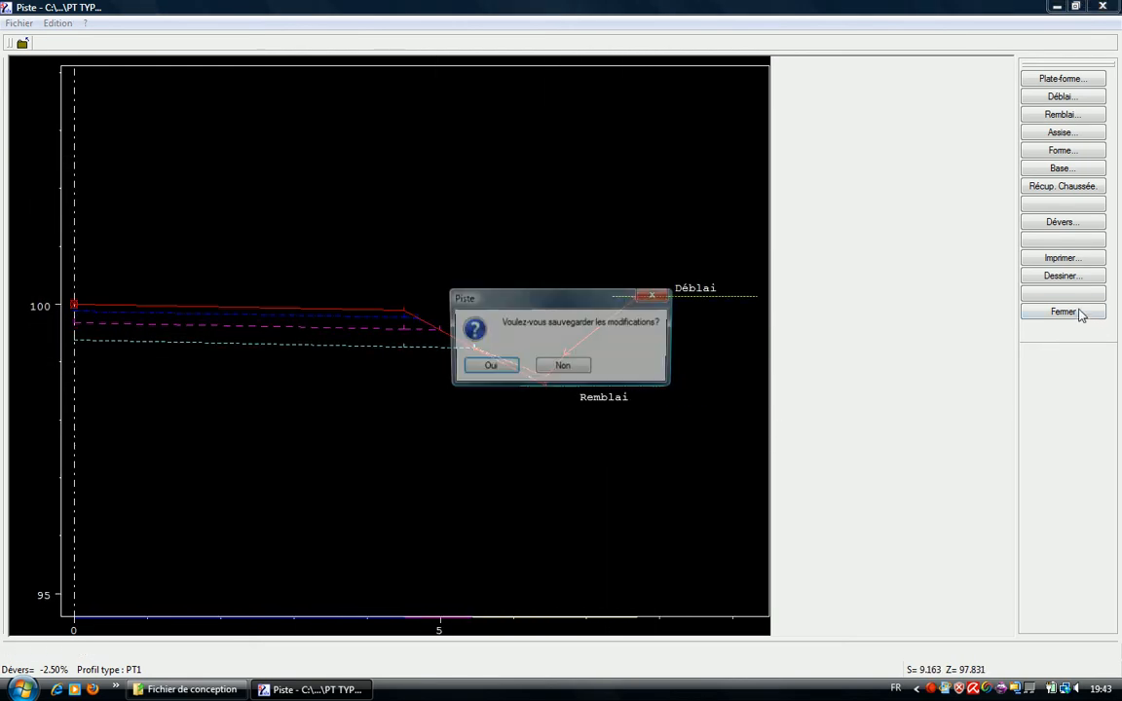
click(497, 368)
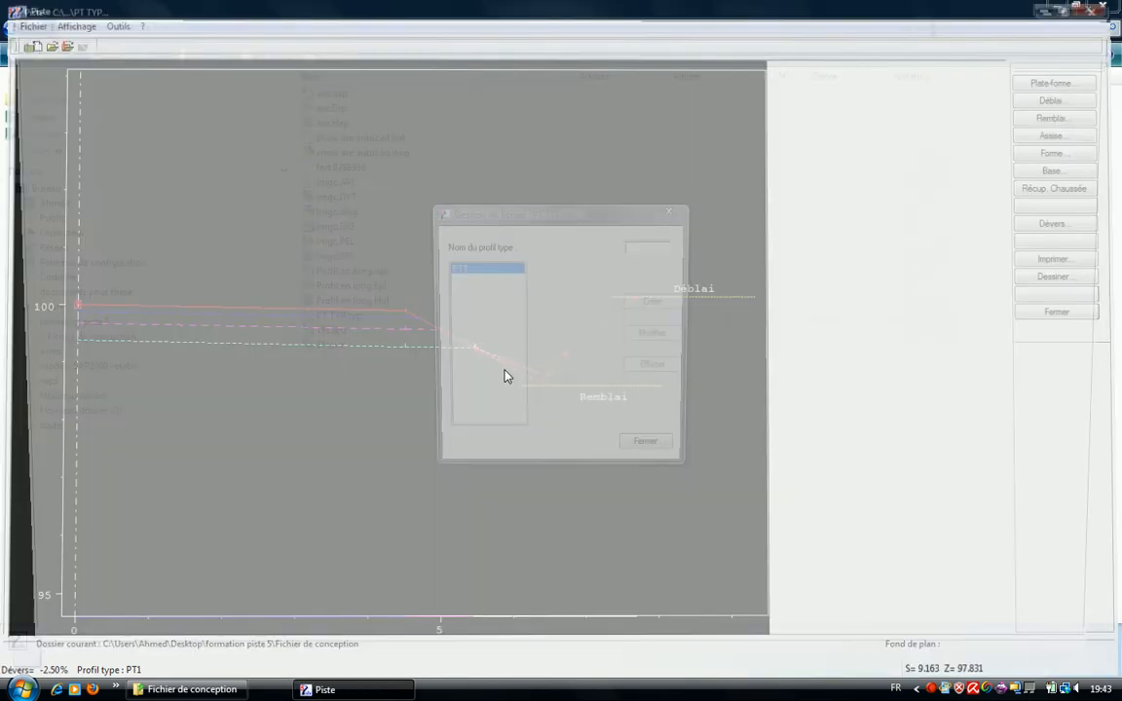
click(651, 450)
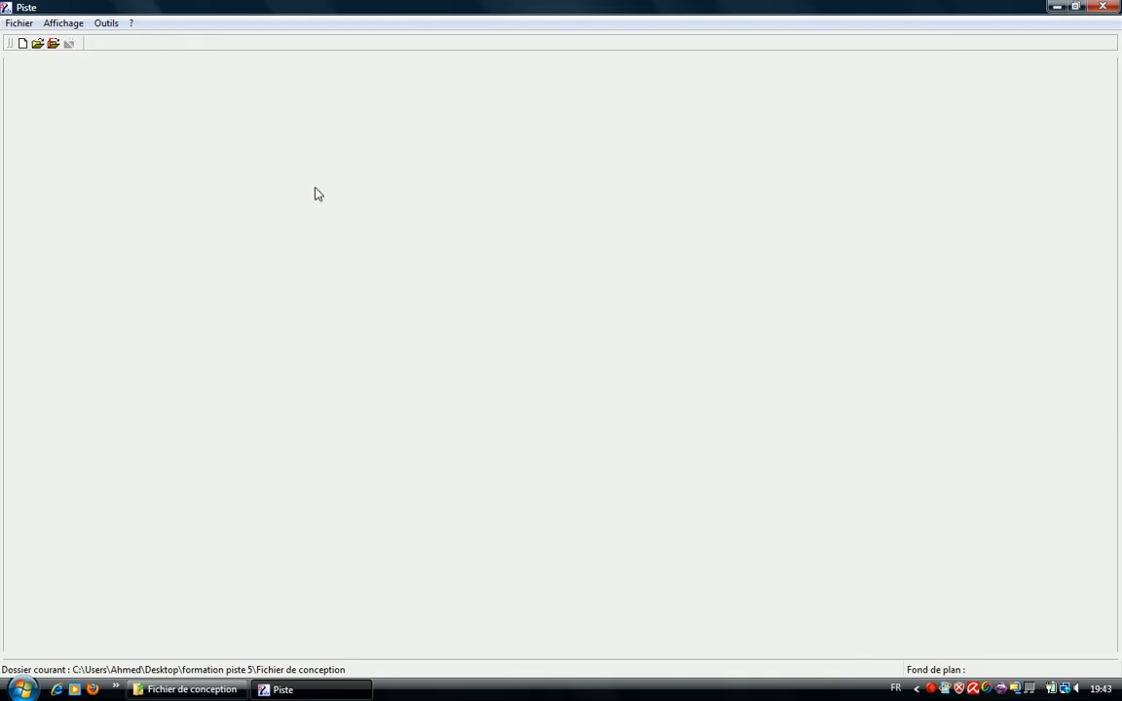
Open the project lmgc.PIS, accept its file information, and start the Projet calculation
click(37, 42)
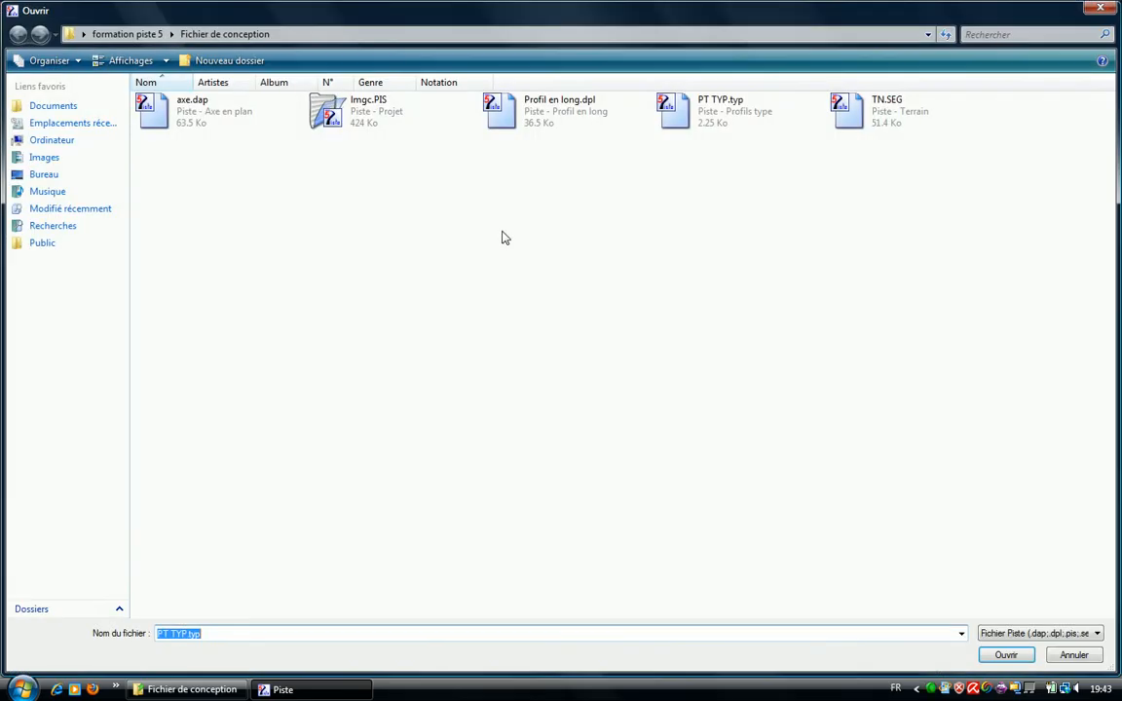
double_click(369, 99)
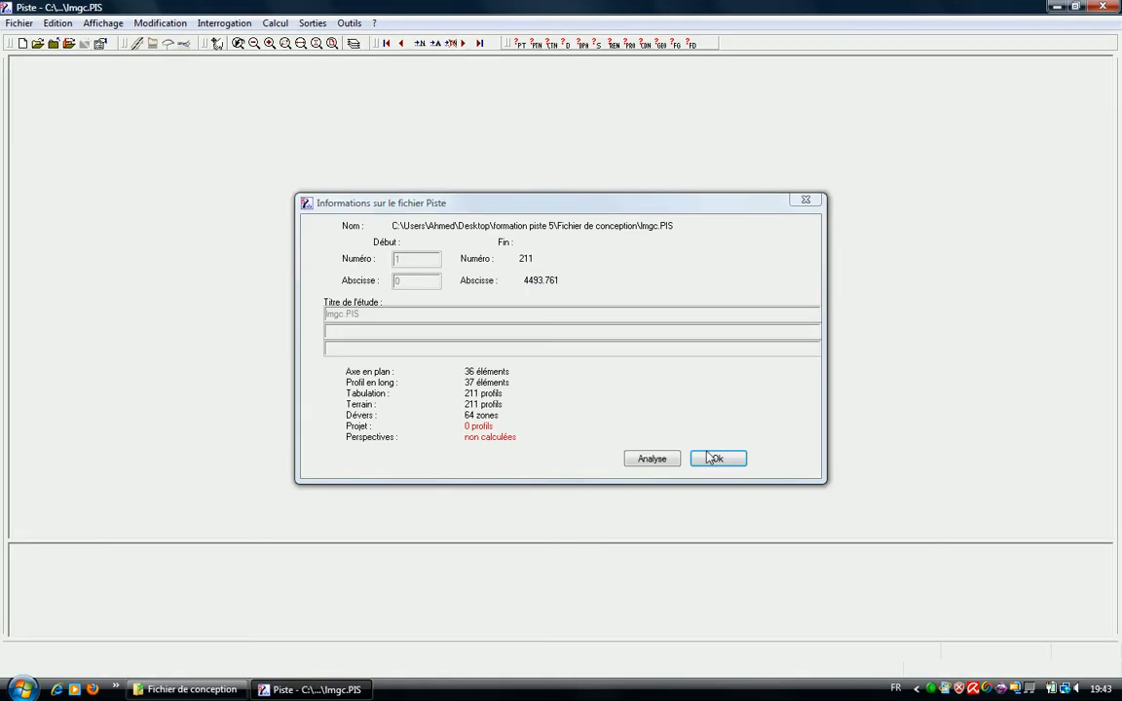
click(711, 460)
click(286, 24)
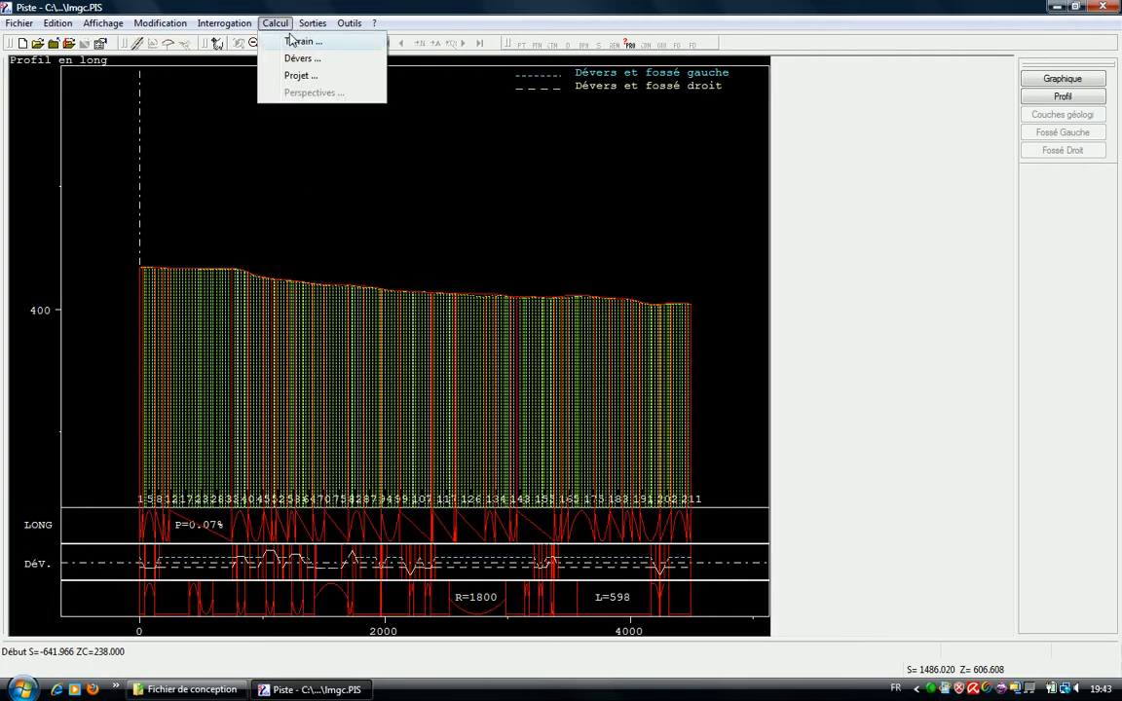
click(298, 75)
Review typical profile PT1 from the profile construction dialog, and close the profile and its list
click(707, 372)
click(472, 278)
double_click(463, 269)
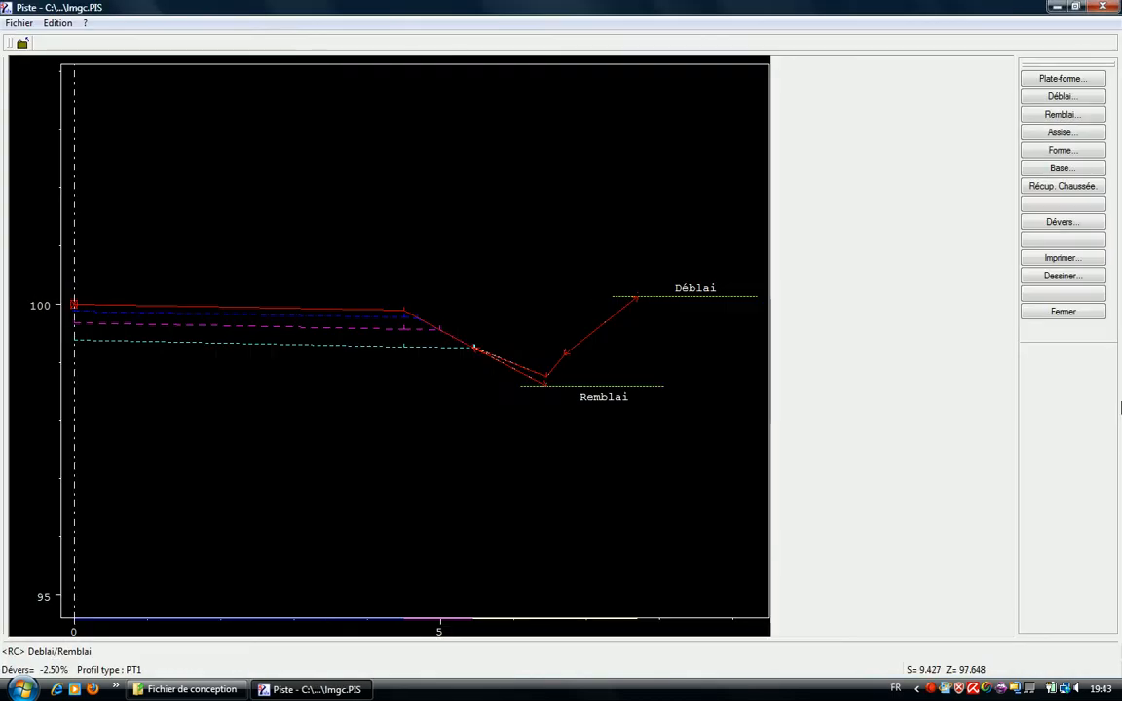
click(1063, 312)
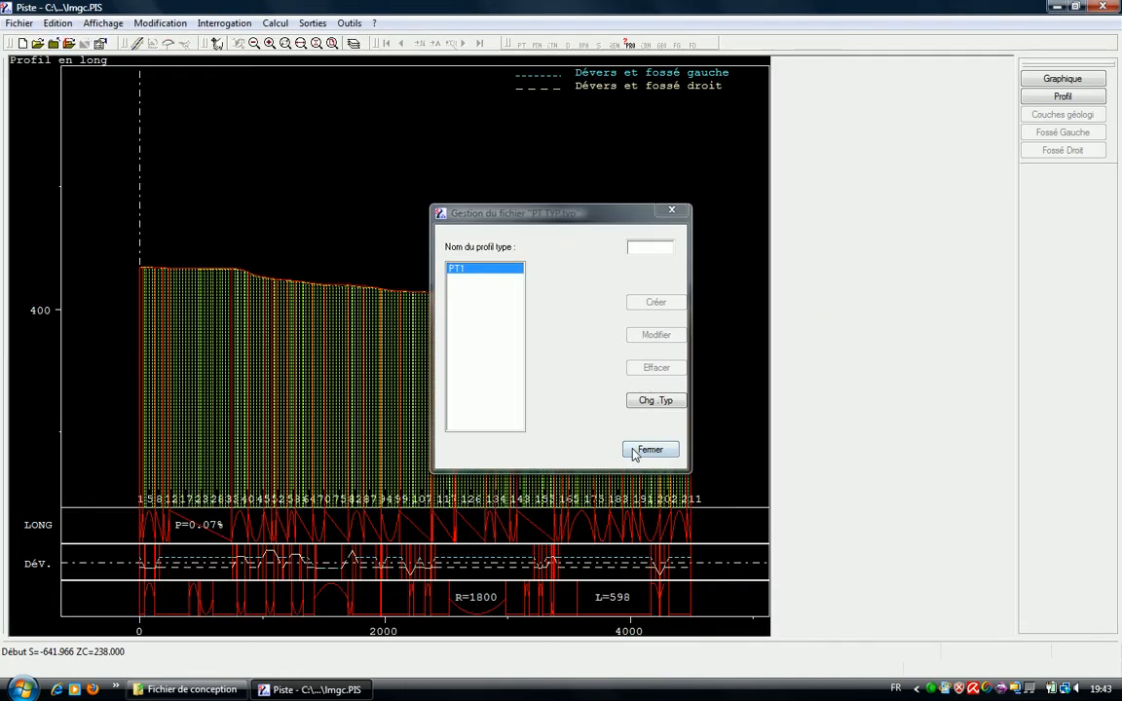
click(638, 447)
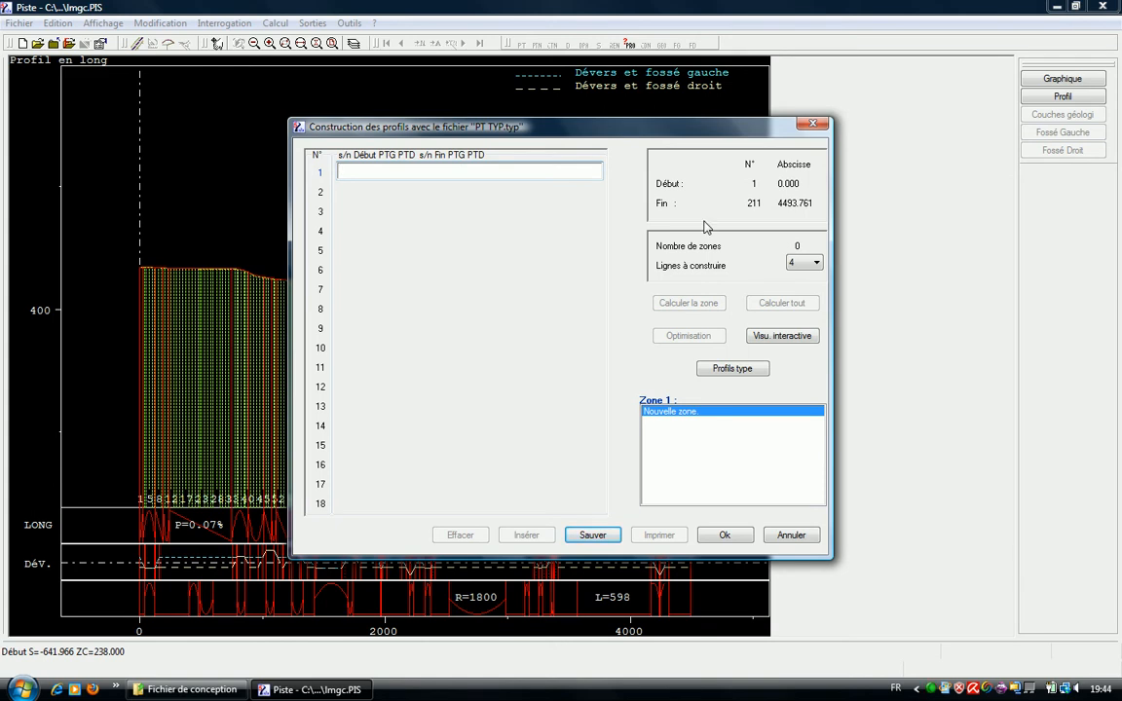
Define construction zone 1 as 1 pt1 pt1 211 pt1 pt1, applying PT1 on both sides from profile 1 to 211
text(1)
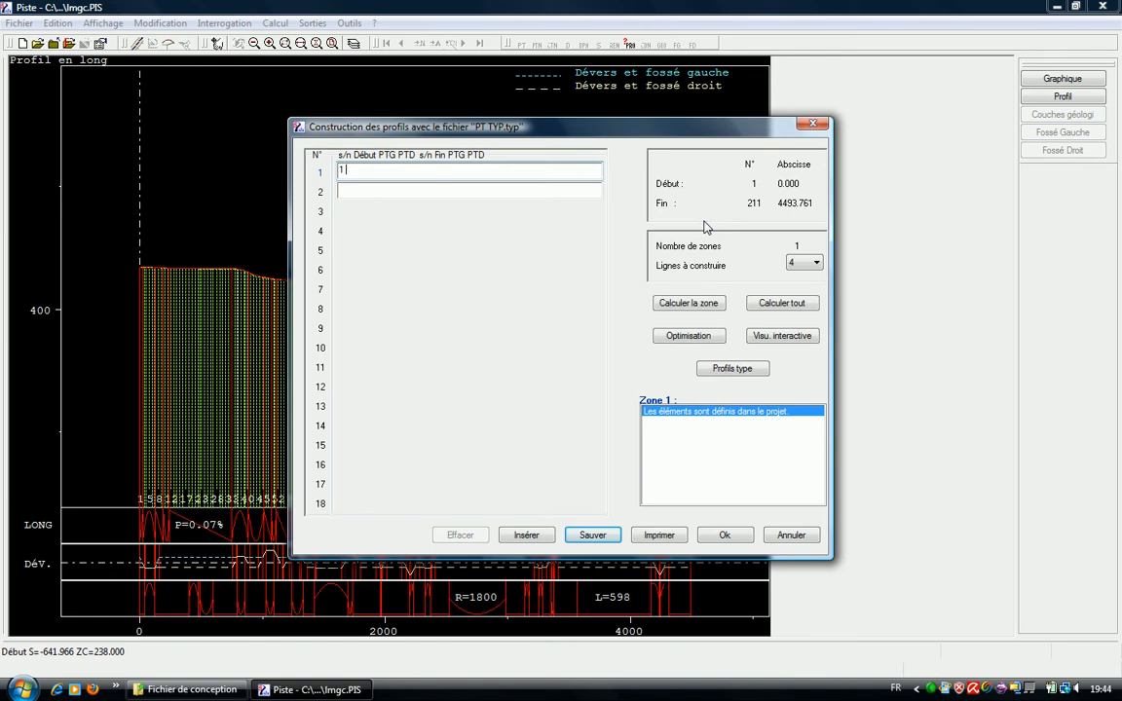
text( p)
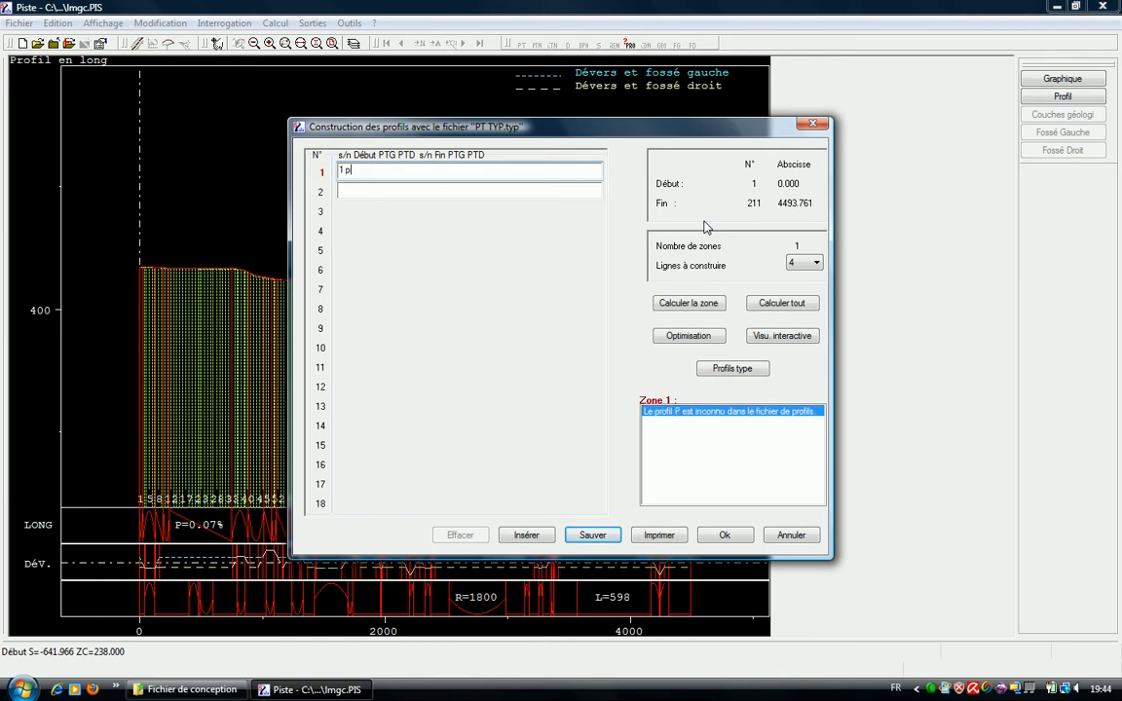
text(t1 pt1)
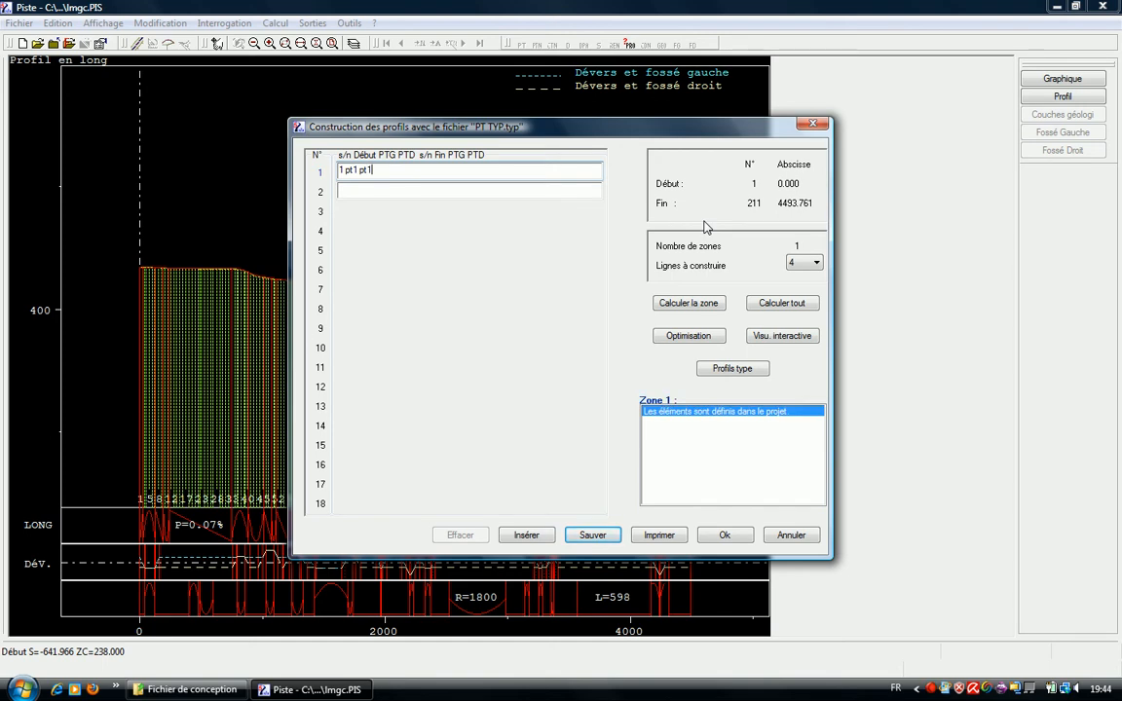
text( 211 pt)
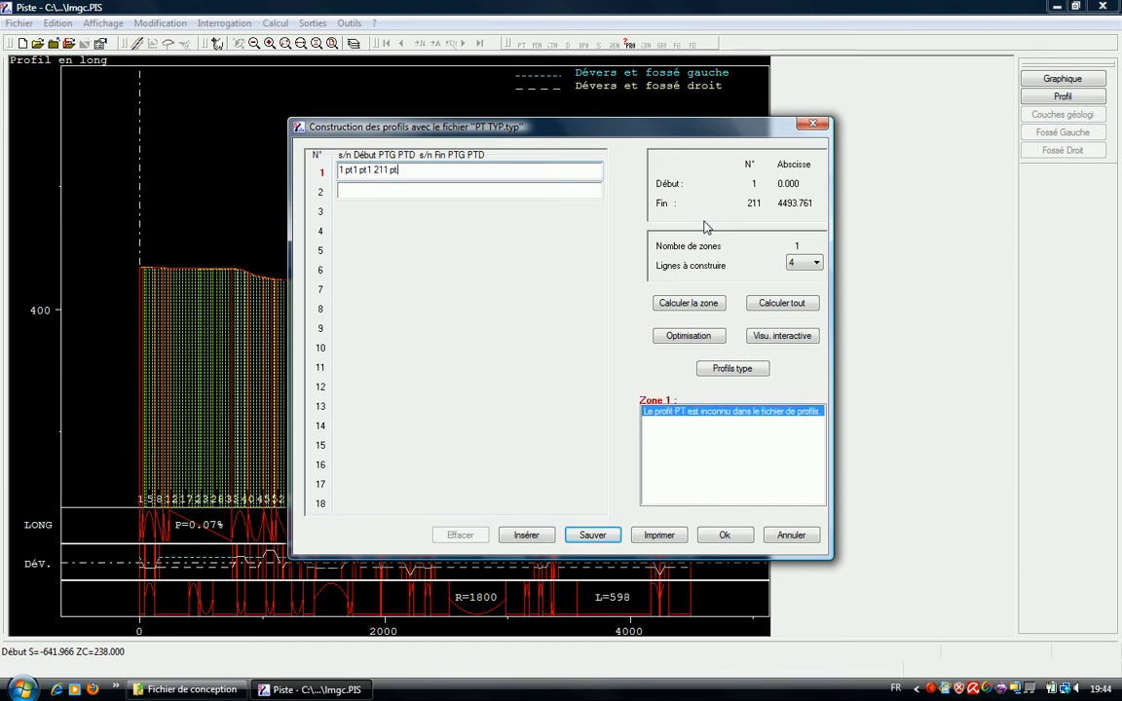
text(1 pt1)
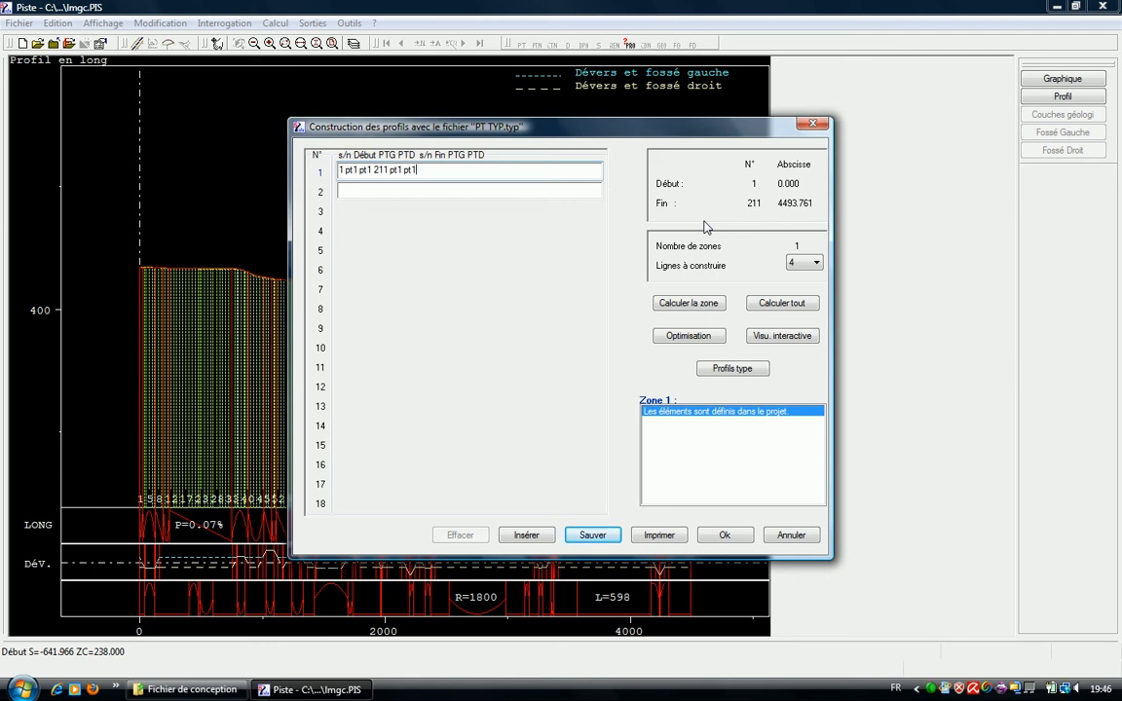
Try a second construction zone defined as 1 pt1 5 pt2
click(477, 187)
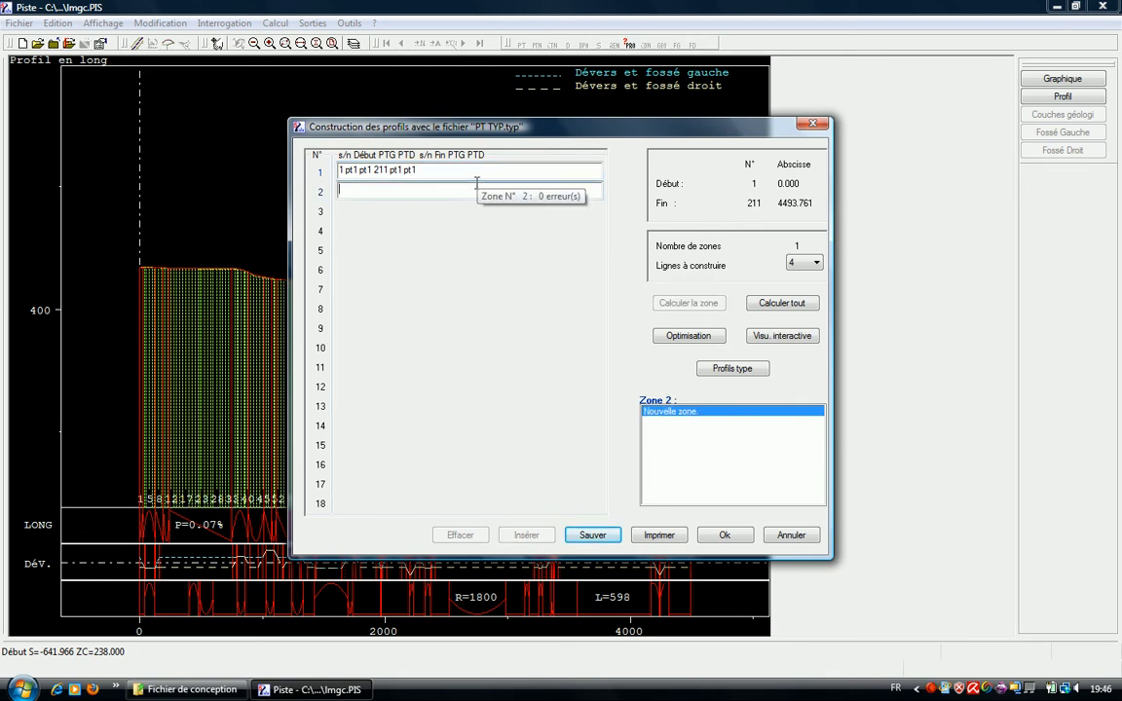
text(1 pt)
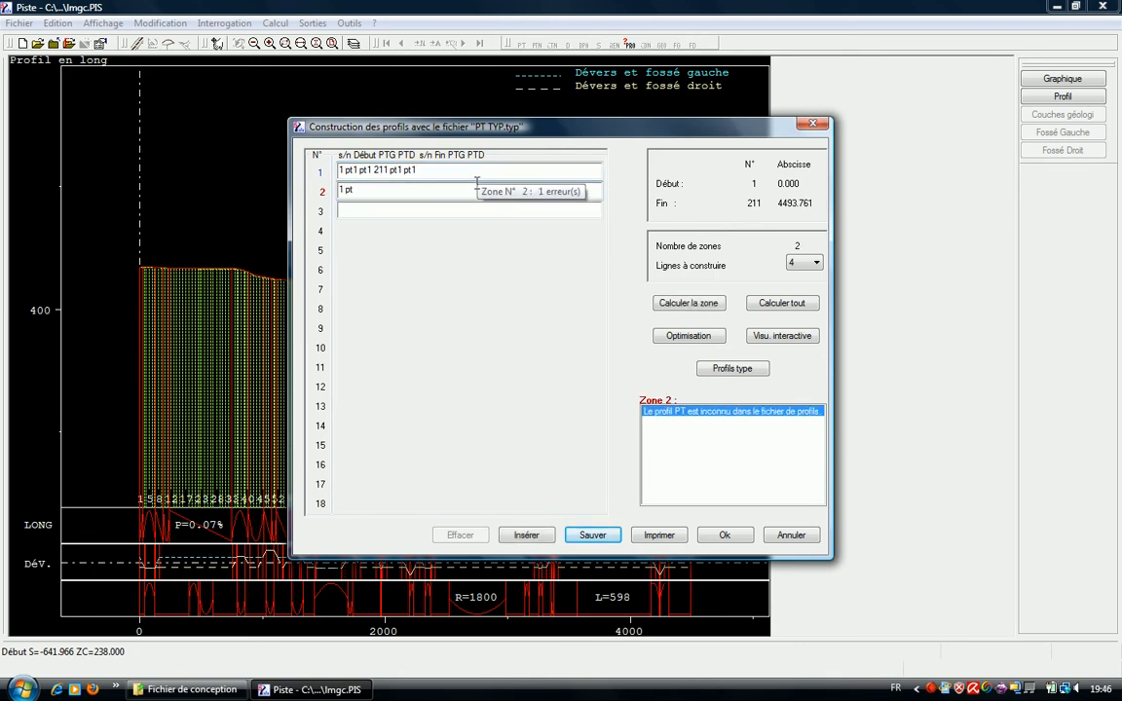
text(1)
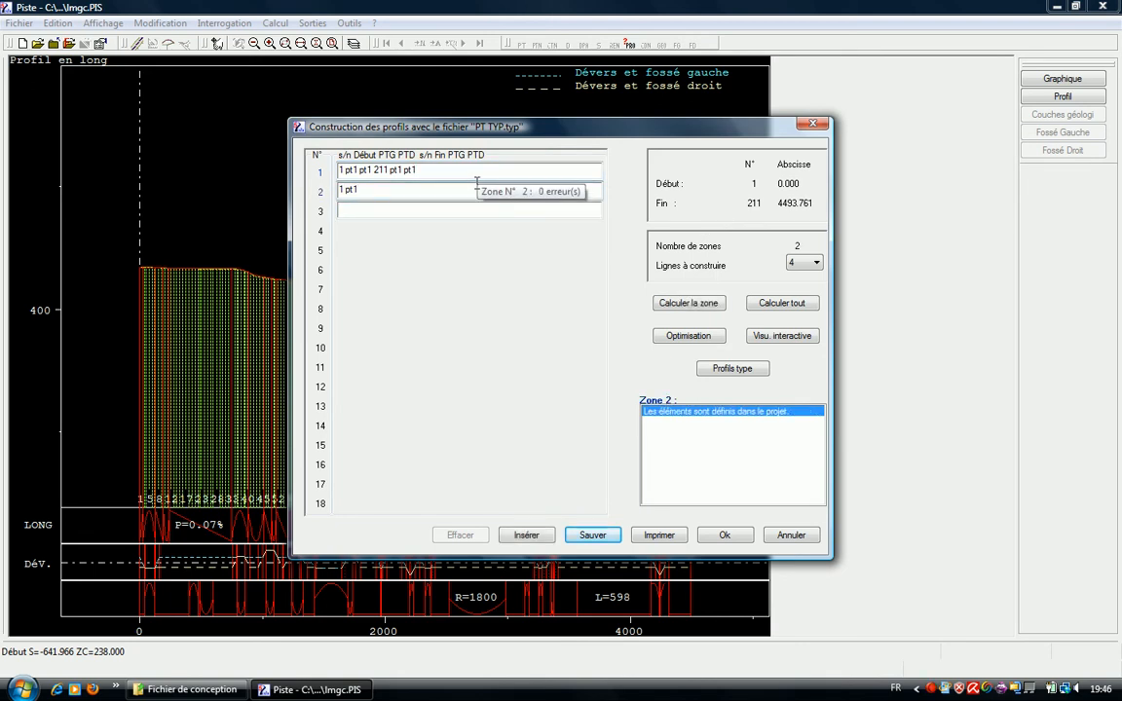
text( 5 pt)
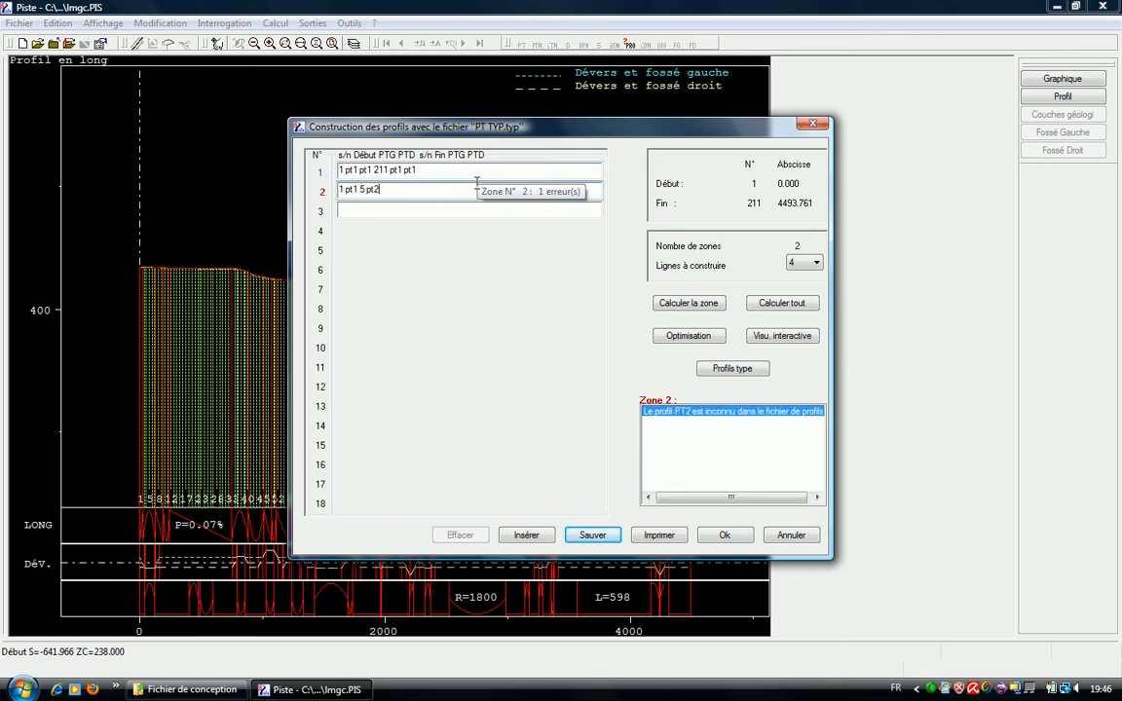
text(2)
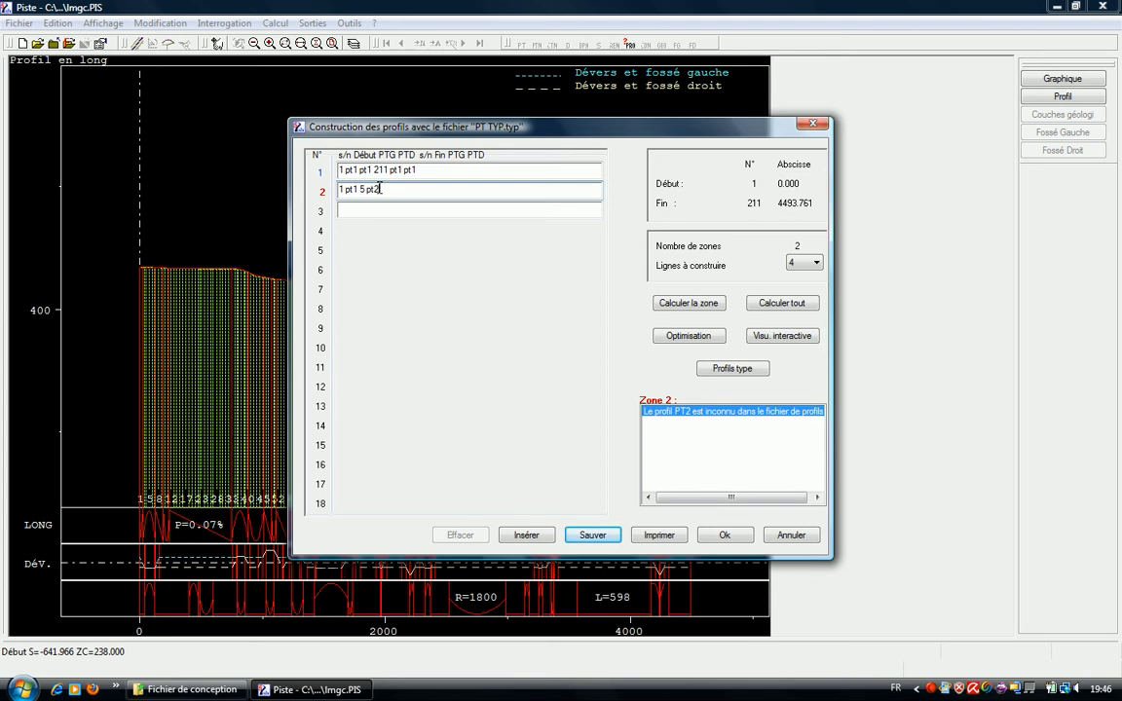
Clear the definition of the second construction zone
key(BackSpace)
key(BackSpace)
key(BackSpace)
key(BackSpace)
key(BackSpace)
key(BackSpace)
key(BackSpace)
key(BackSpace)
key(BackSpace)
key(BackSpace)
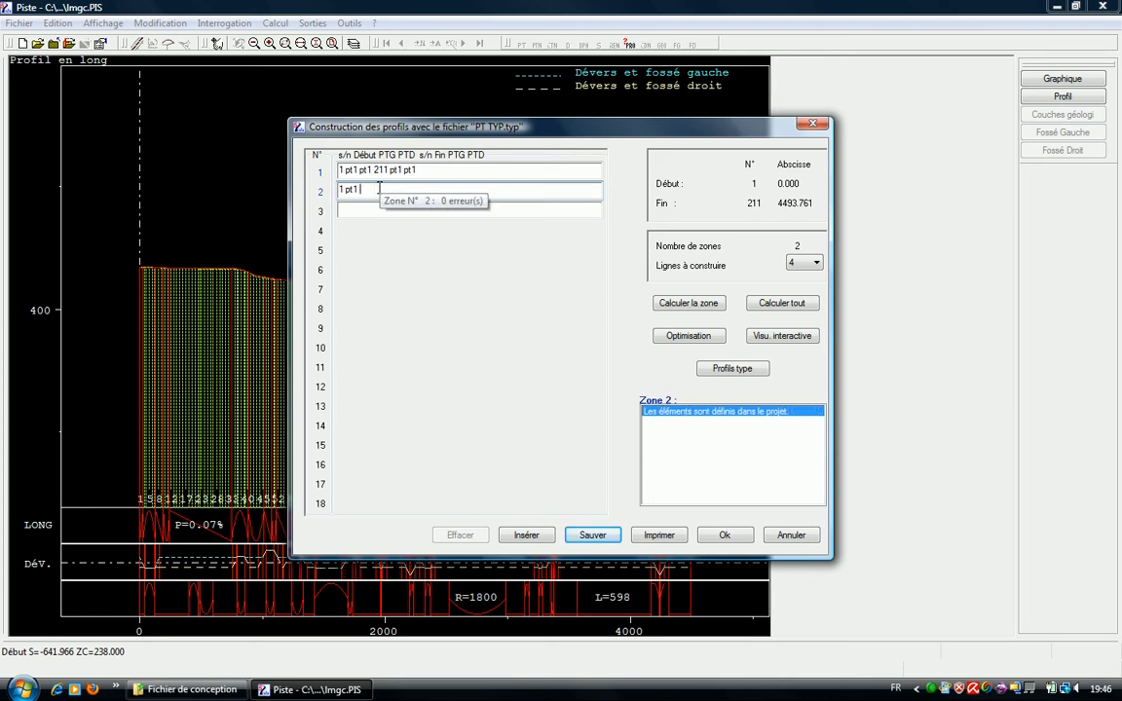
key(BackSpace)
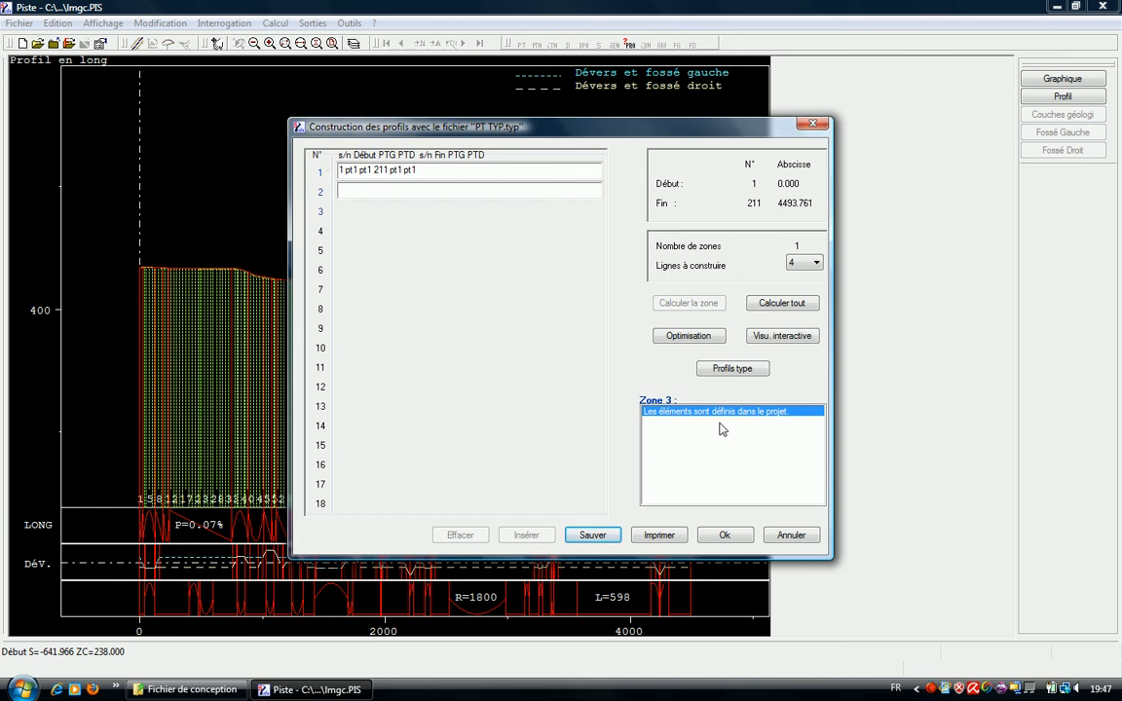
Try pt2 as the last typical profile in zone 1, and restore it to pt1
click(438, 169)
key(BackSpace)
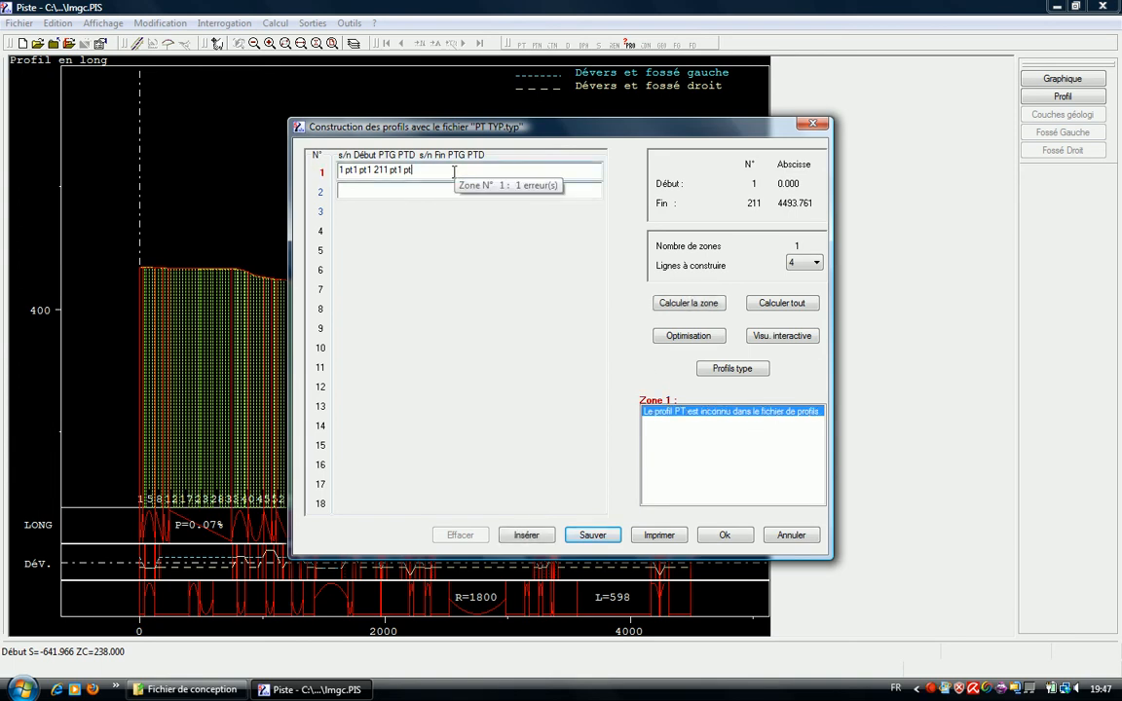
text(2)
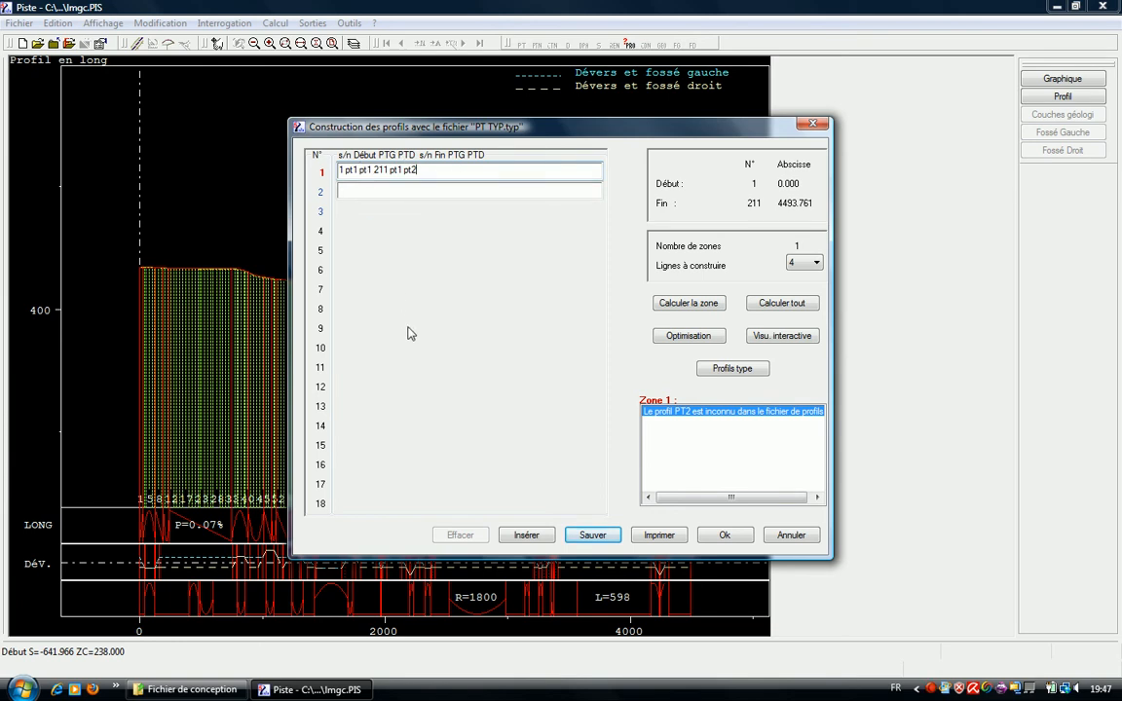
key(BackSpace)
text(1)
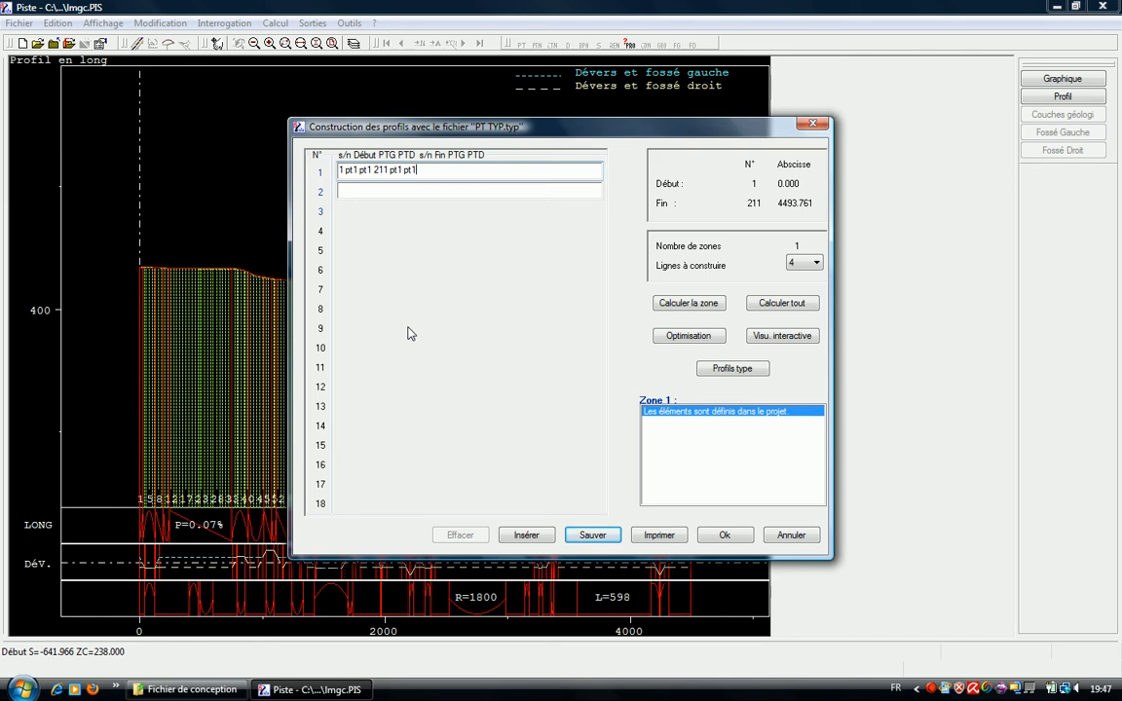
Shorten the zone 1 definition to 1 pt1 211
key(BackSpace)
key(BackSpace)
key(BackSpace)
key(BackSpace)
key(BackSpace)
key(BackSpace)
key(BackSpace)
key(BackSpace)
key(BackSpace)
key(BackSpace)
key(BackSpace)
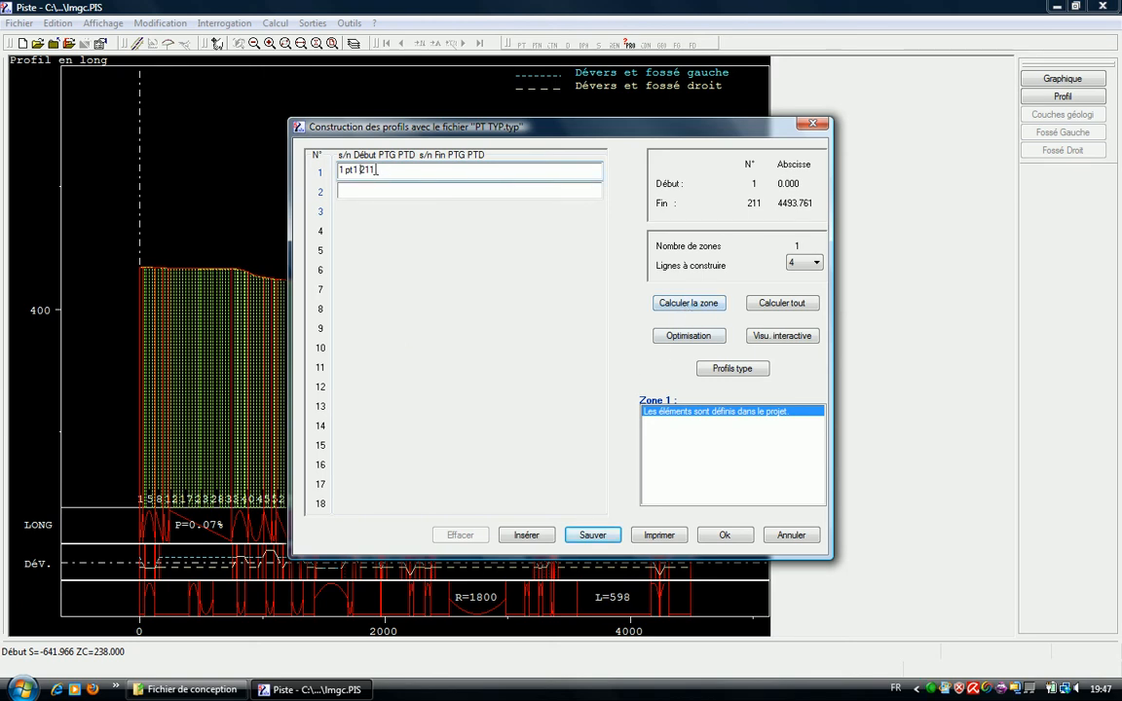
Calculate the project profiles of zone 1
click(400, 191)
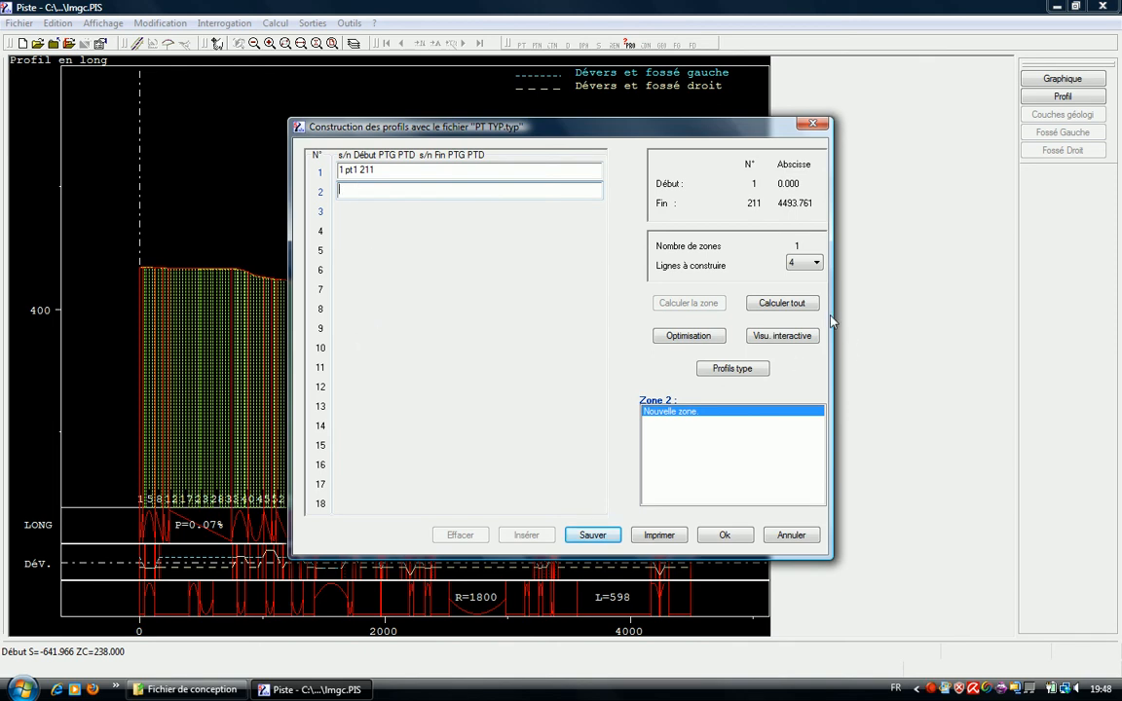
click(473, 170)
click(688, 303)
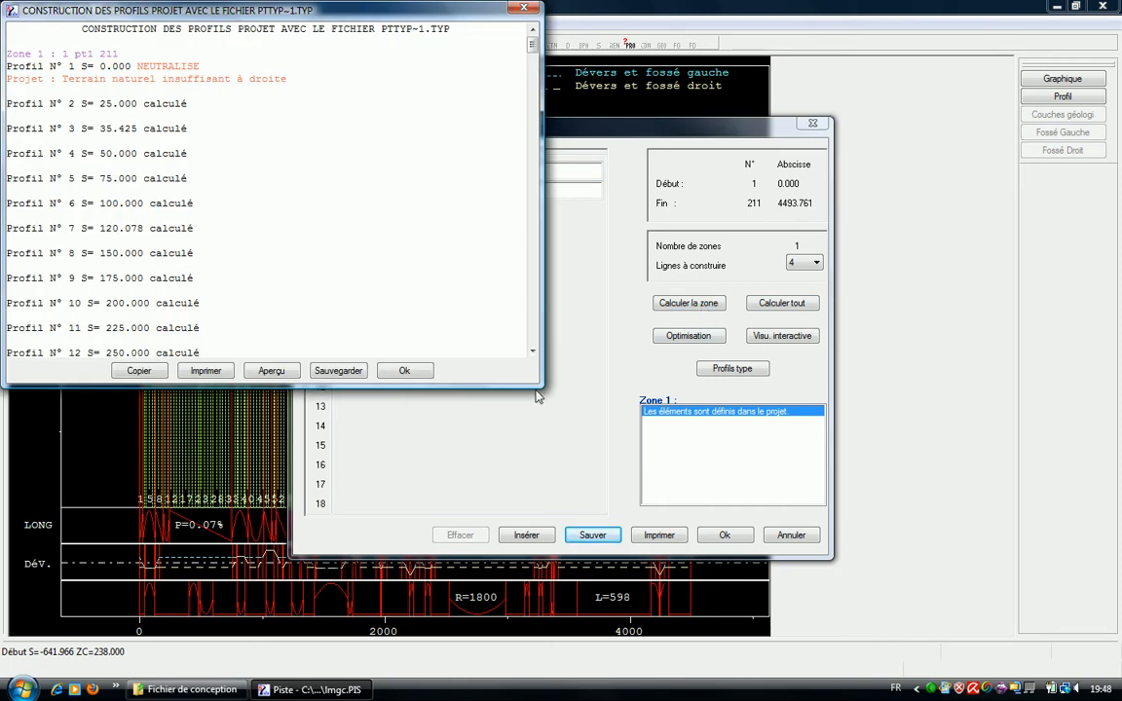
Examine the profile construction report through to its summary of fallback solutions and errors, and close it
drag(541, 389, 814, 571)
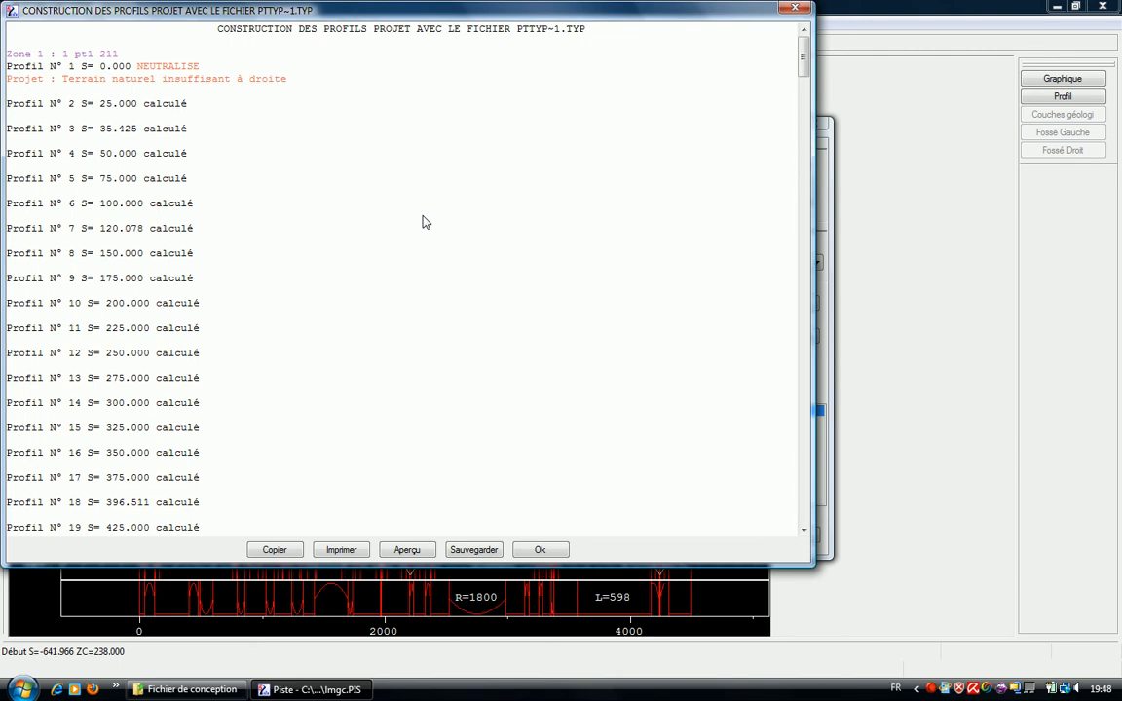
scroll(422, 222, down, 16)
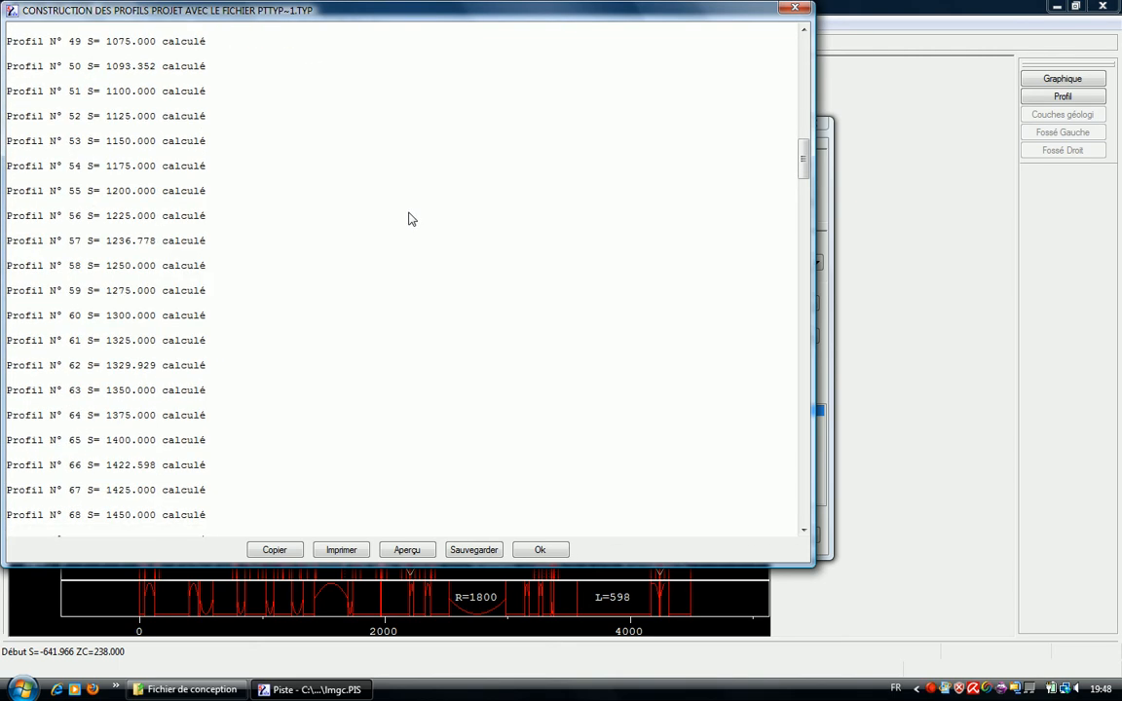
scroll(409, 222, down, 7)
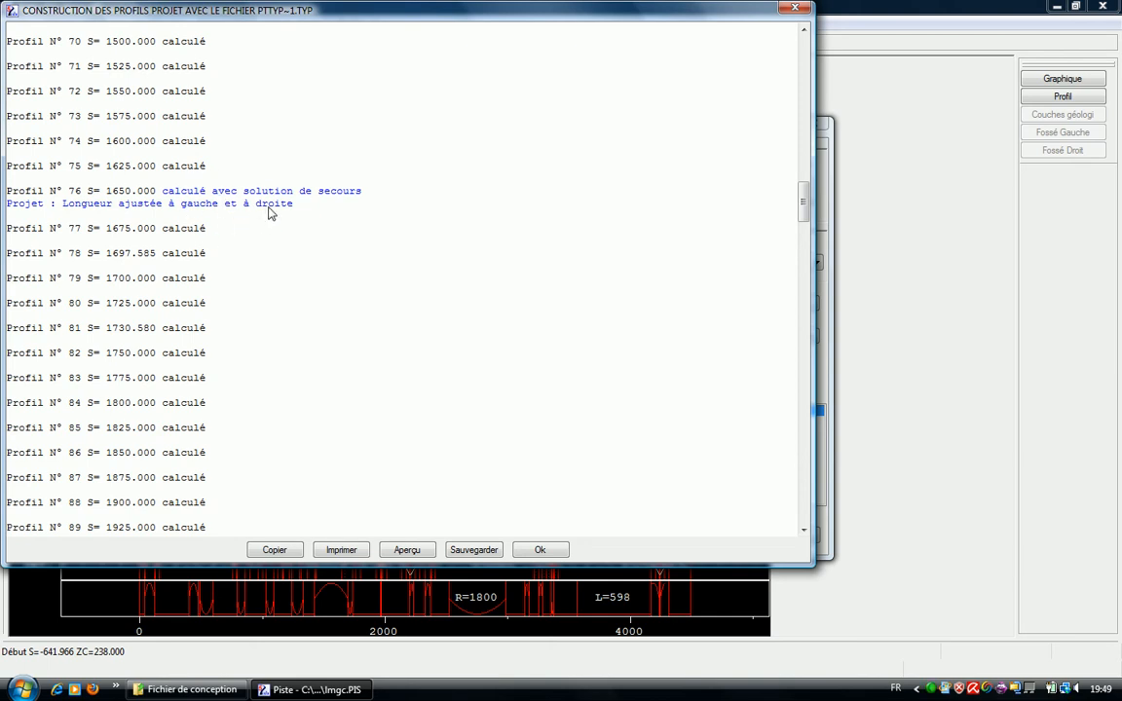
scroll(769, 214, up, 20)
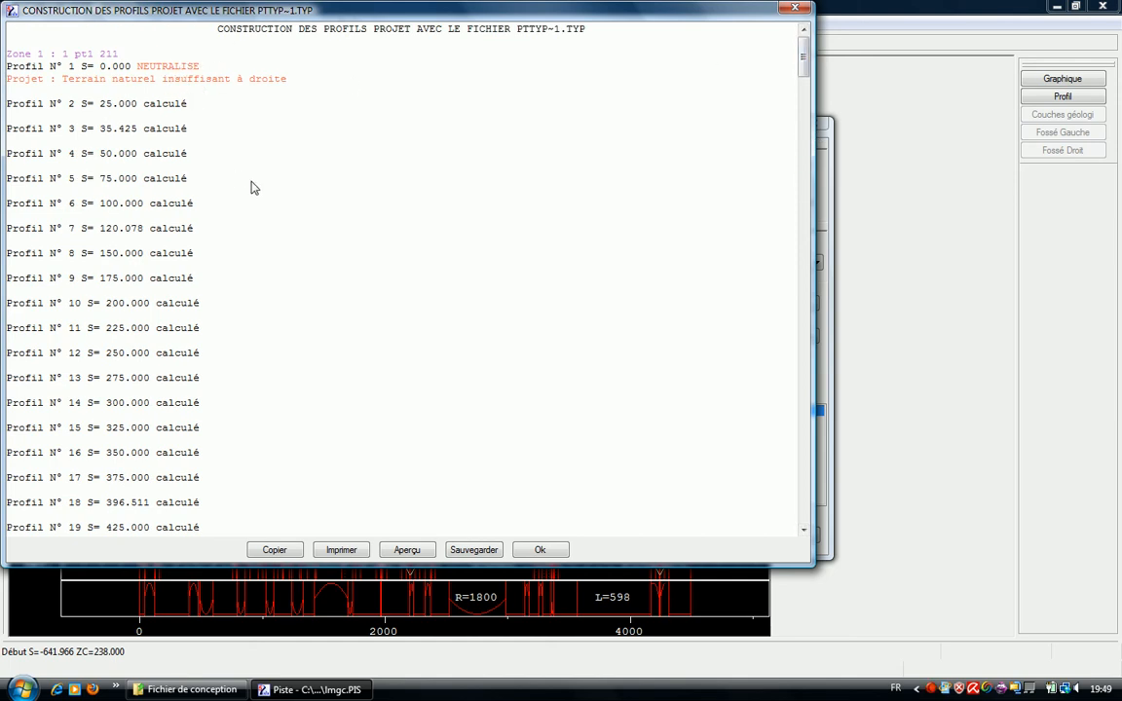
scroll(276, 236, down, 6)
scroll(282, 243, down, 14)
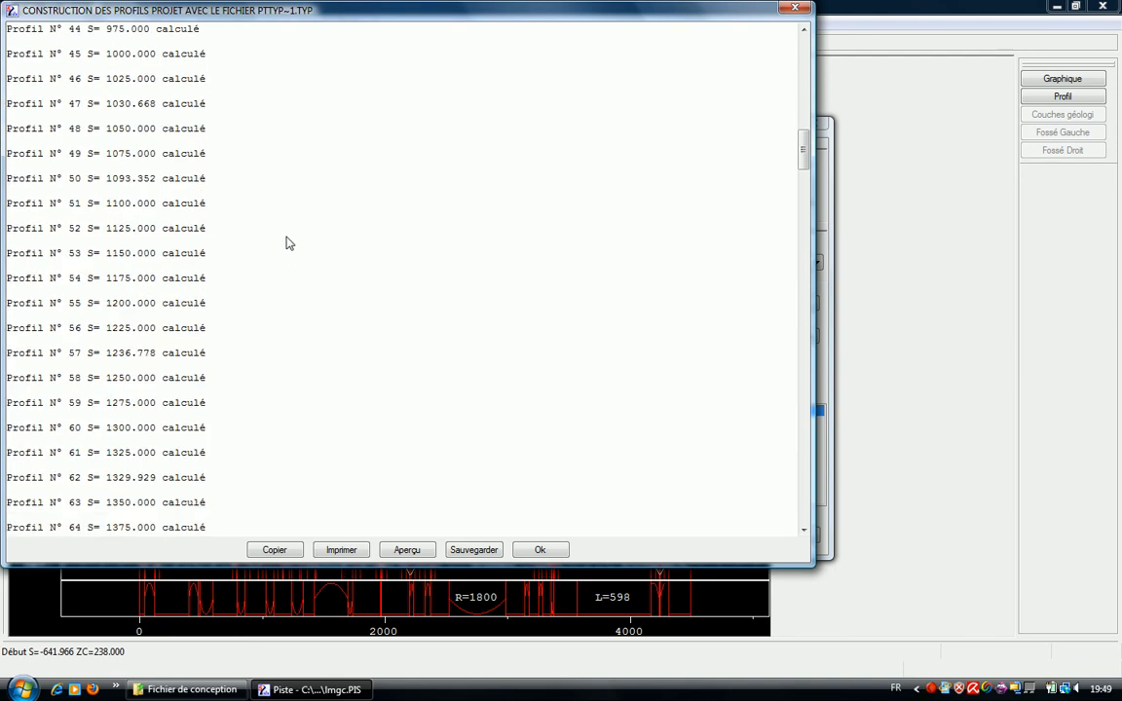
scroll(273, 234, down, 2)
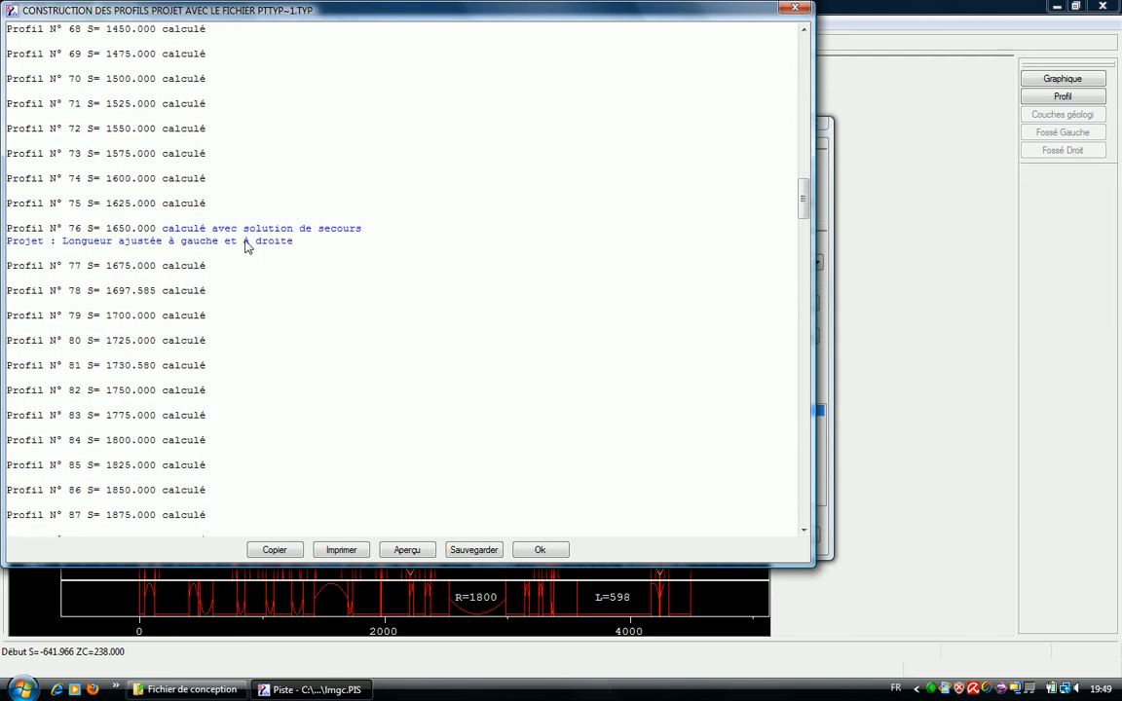
scroll(208, 238, down, 2)
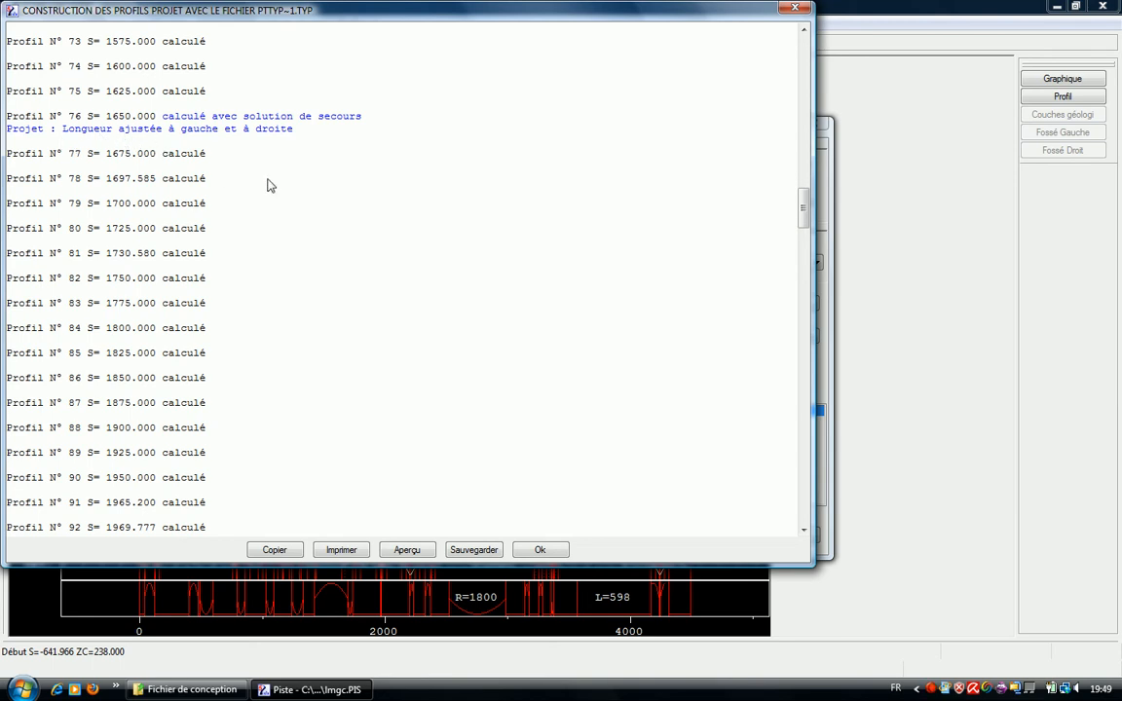
scroll(378, 338, down, 20)
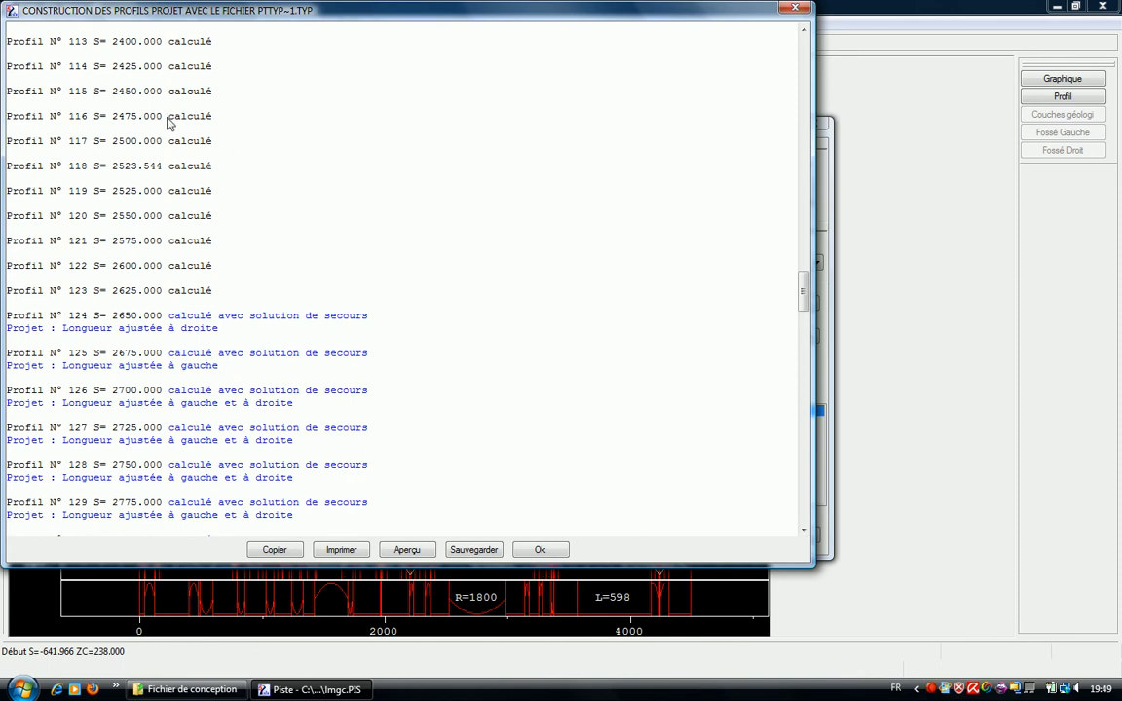
scroll(477, 283, down, 5)
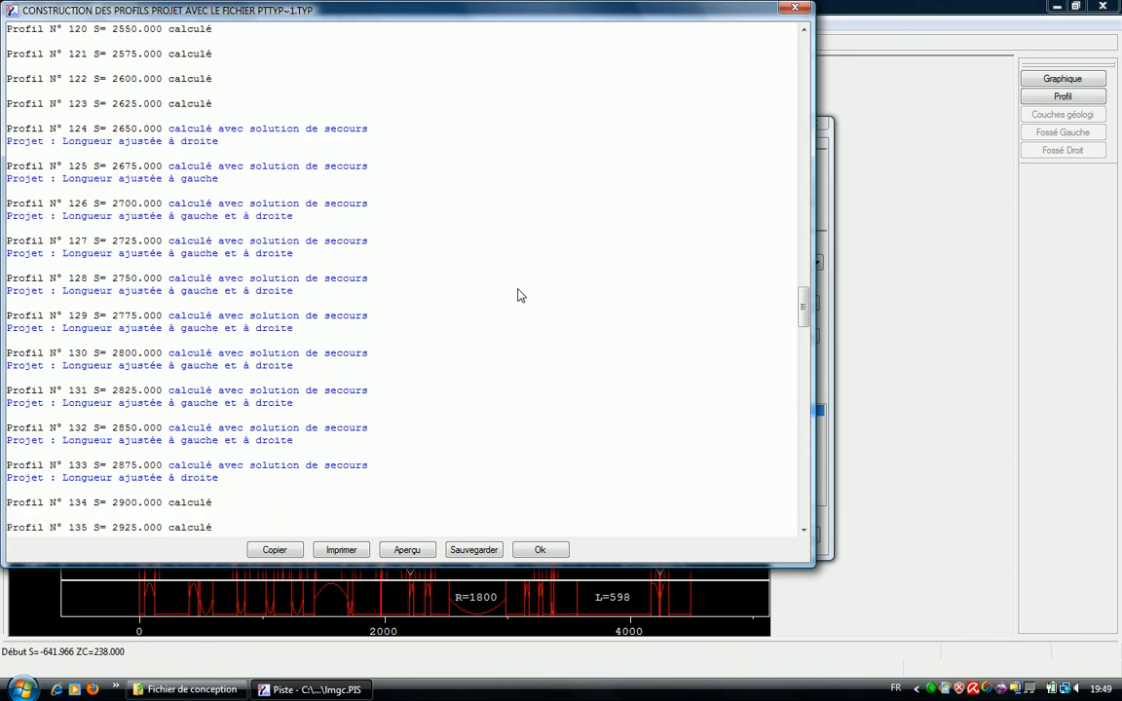
scroll(731, 276, down, 20)
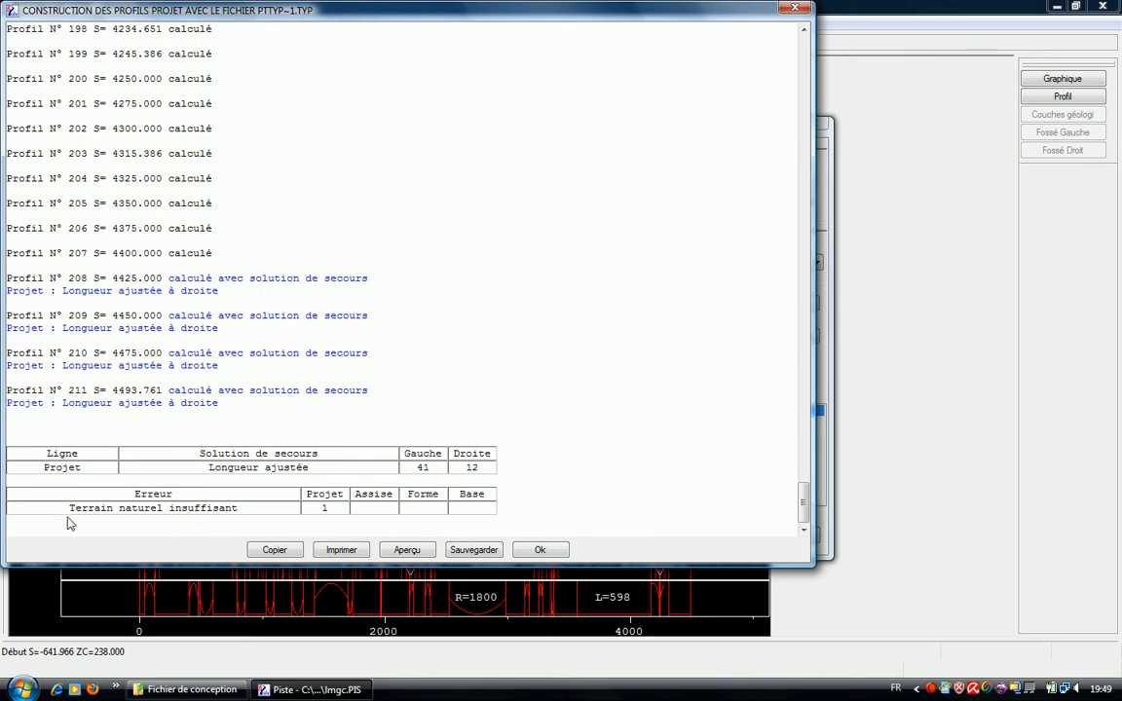
click(541, 551)
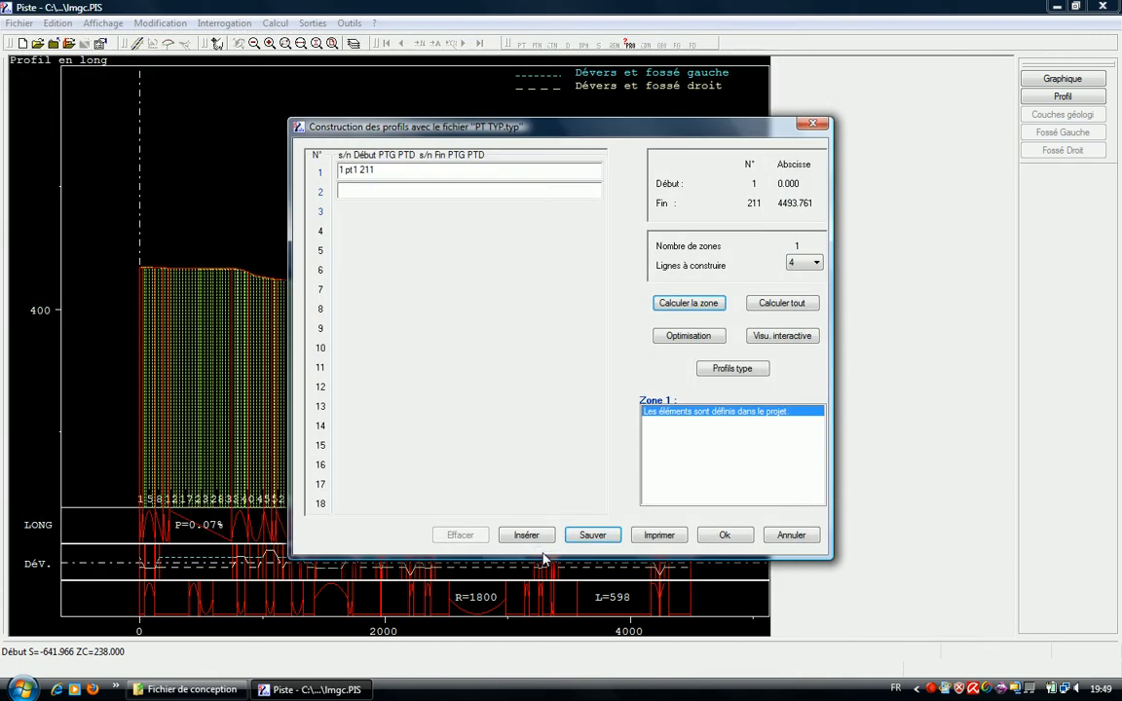
Accept the zone 1 profile construction and display the cross-section view of profile 1
click(725, 535)
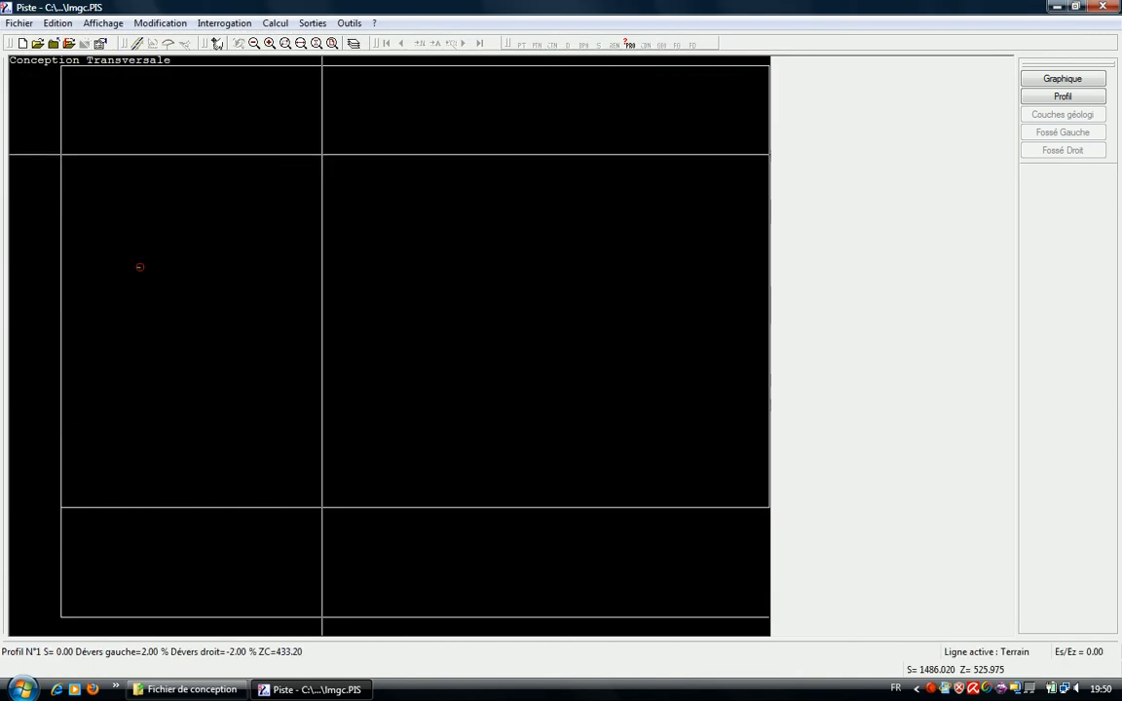
click(168, 44)
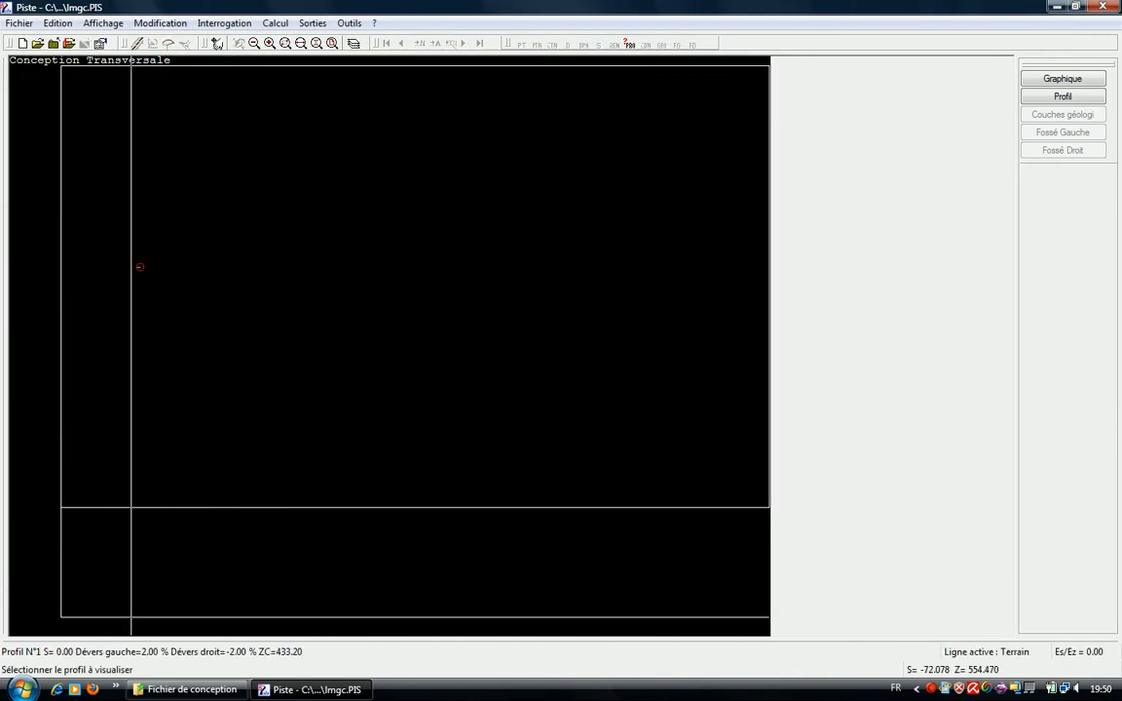
click(137, 224)
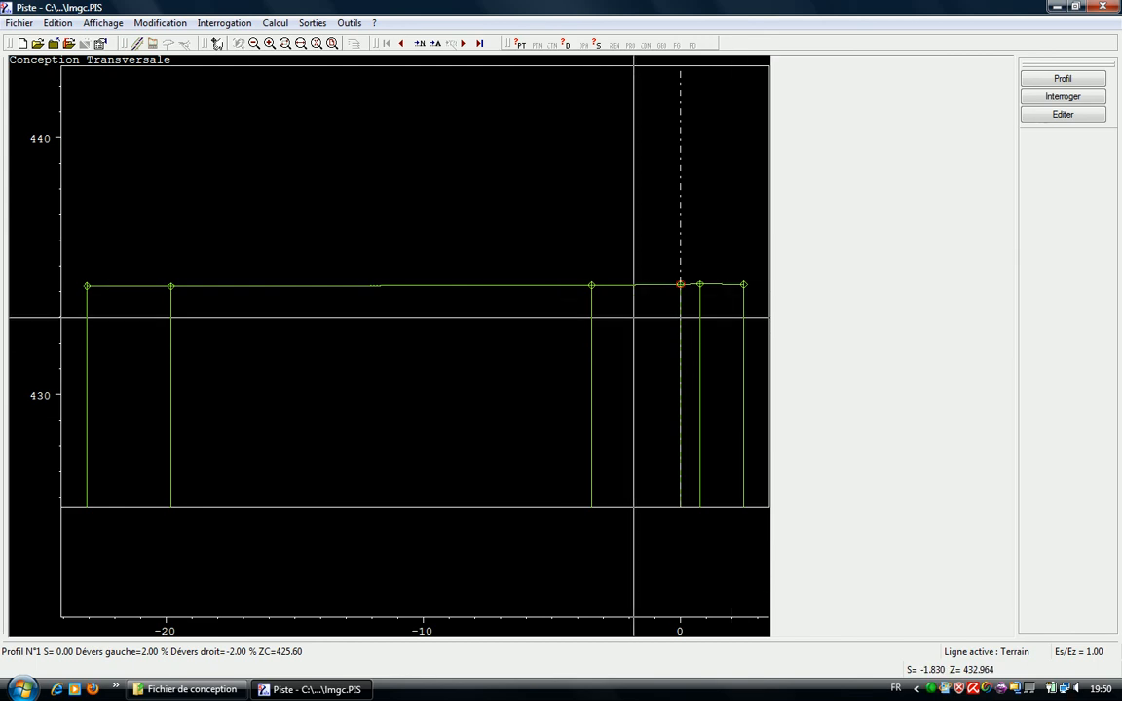
Add a terrain point at offset 10 with elevation 434.276 to profile 1, and save the profile
click(276, 22)
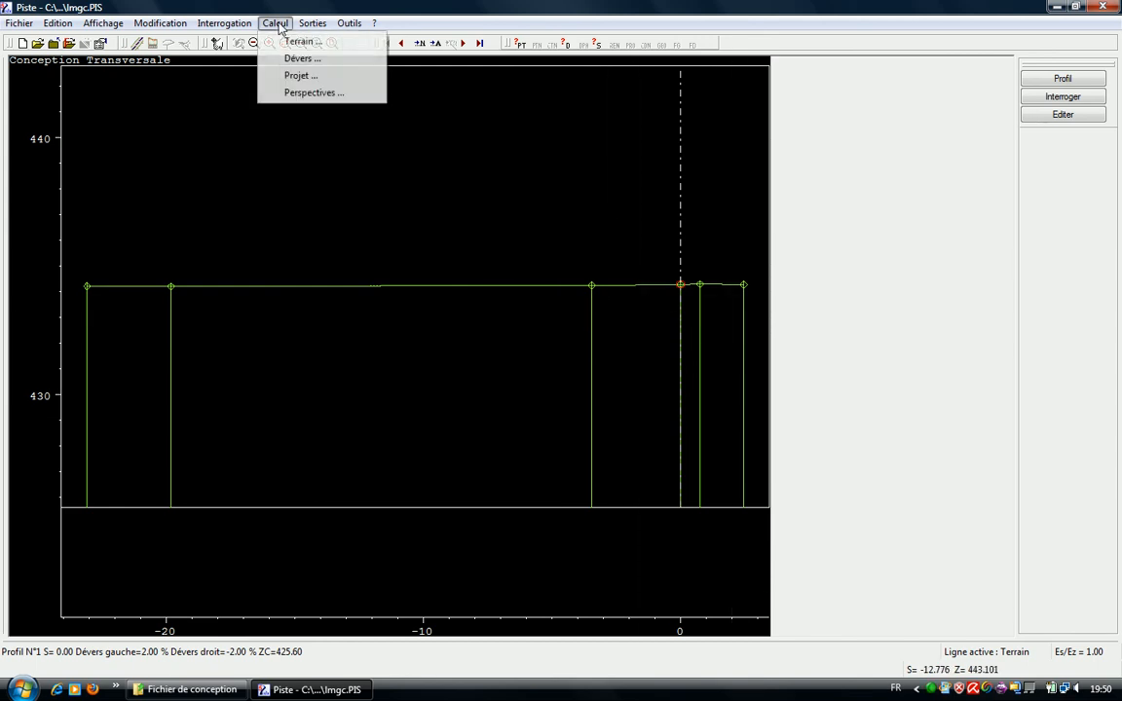
click(301, 40)
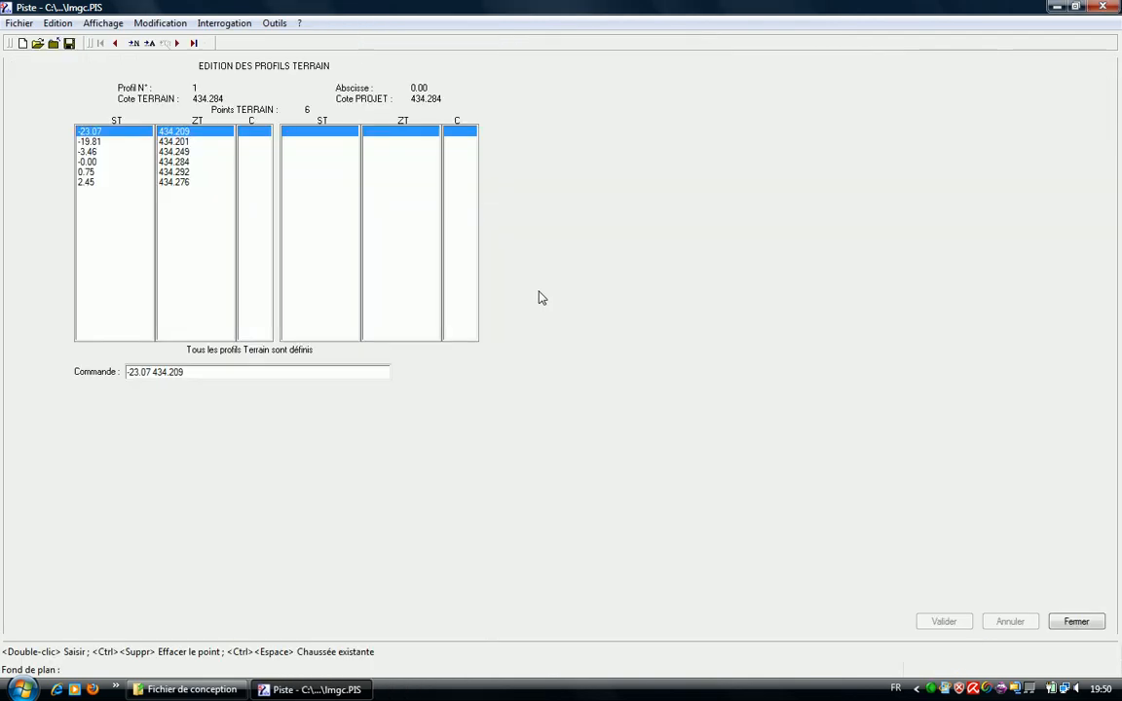
click(85, 181)
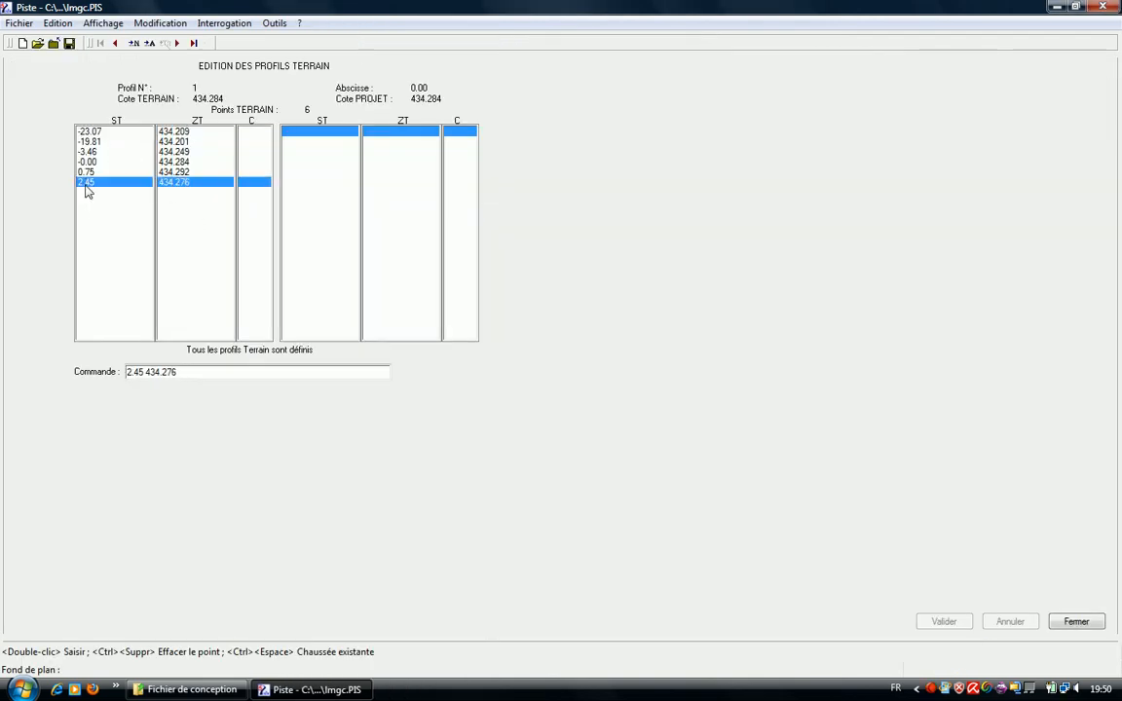
double_click(186, 372)
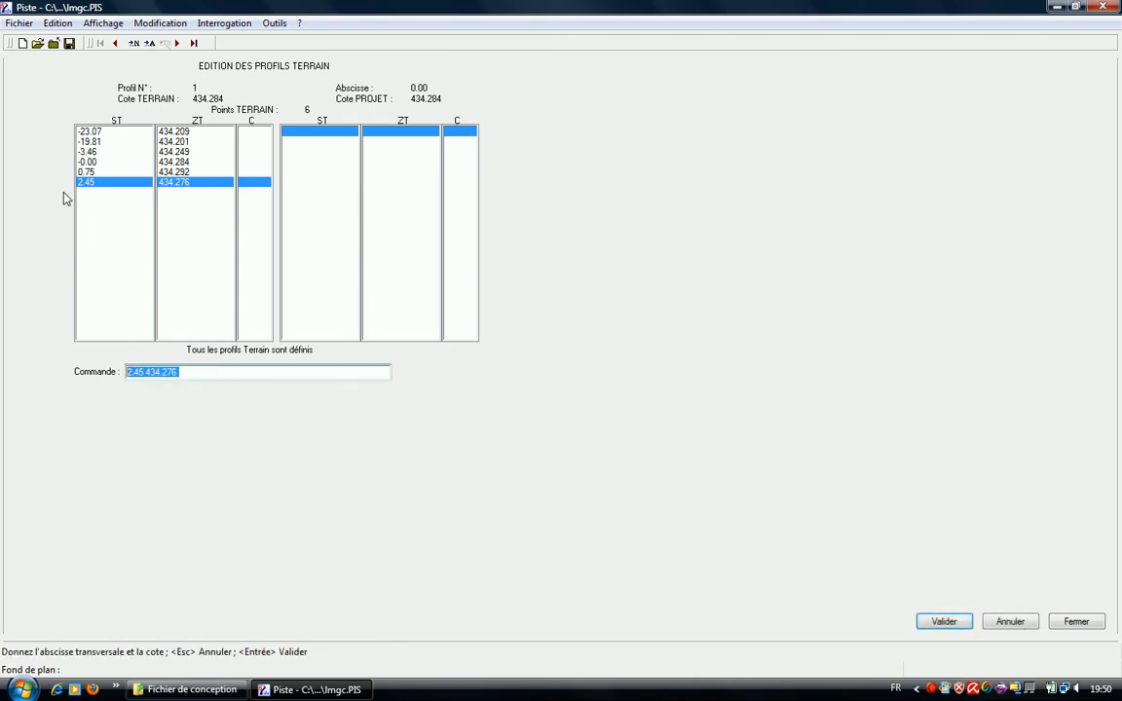
text(10)
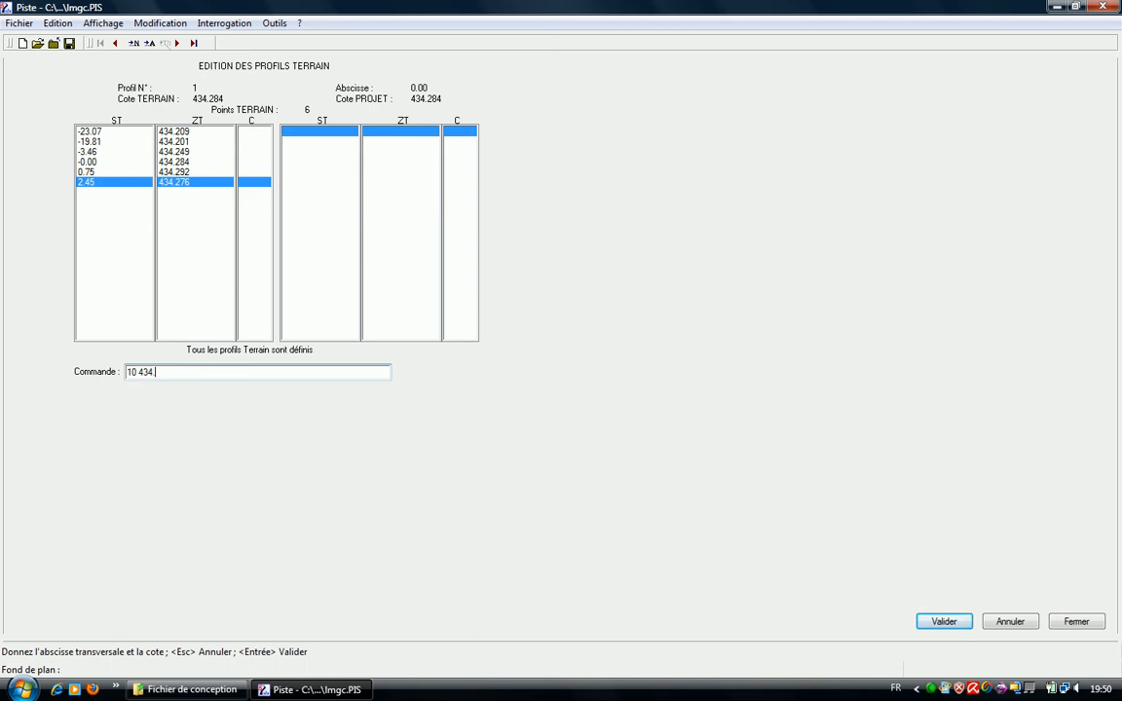
key(Return)
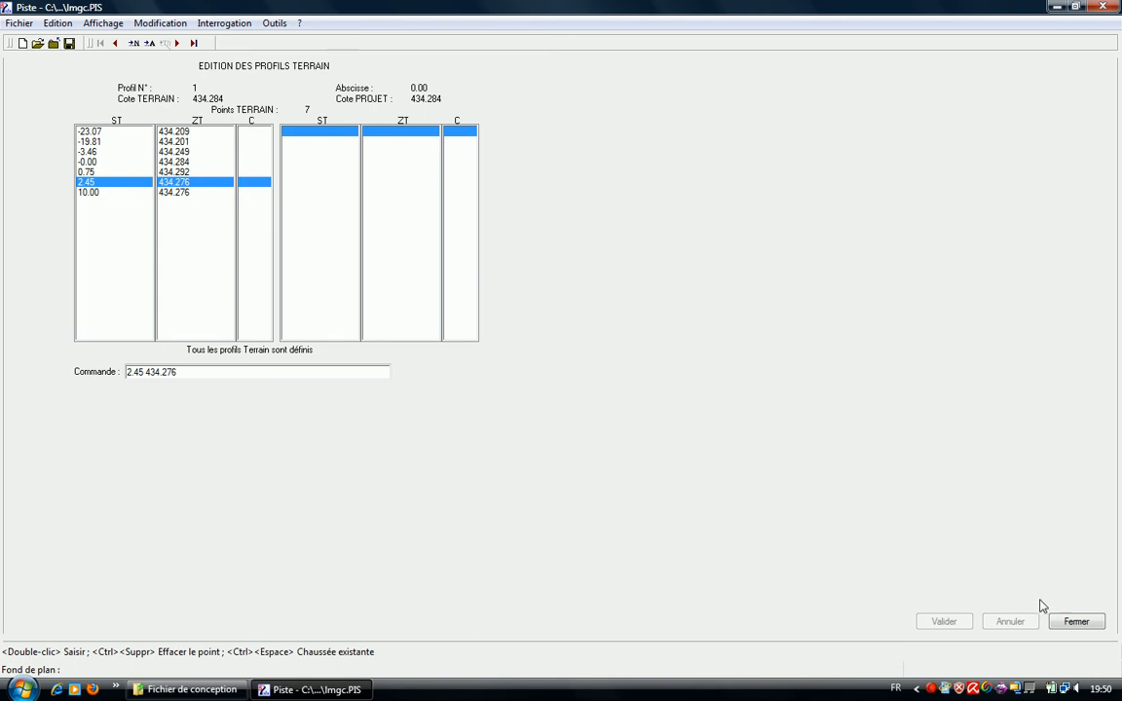
click(1066, 624)
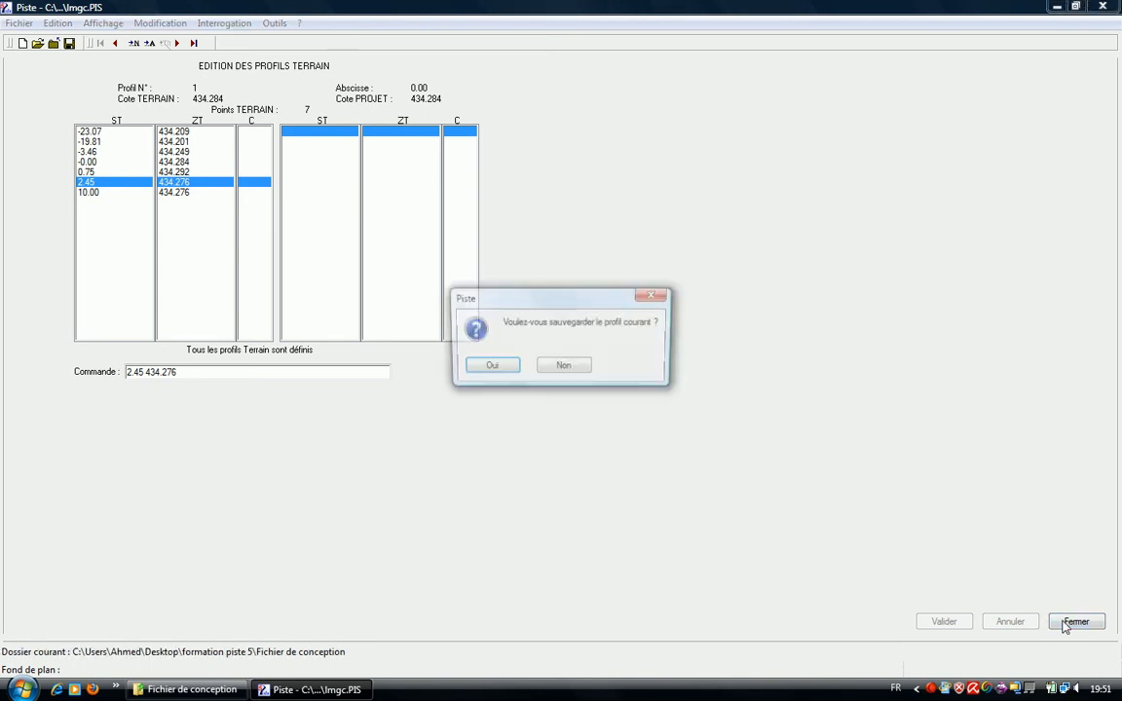
click(493, 366)
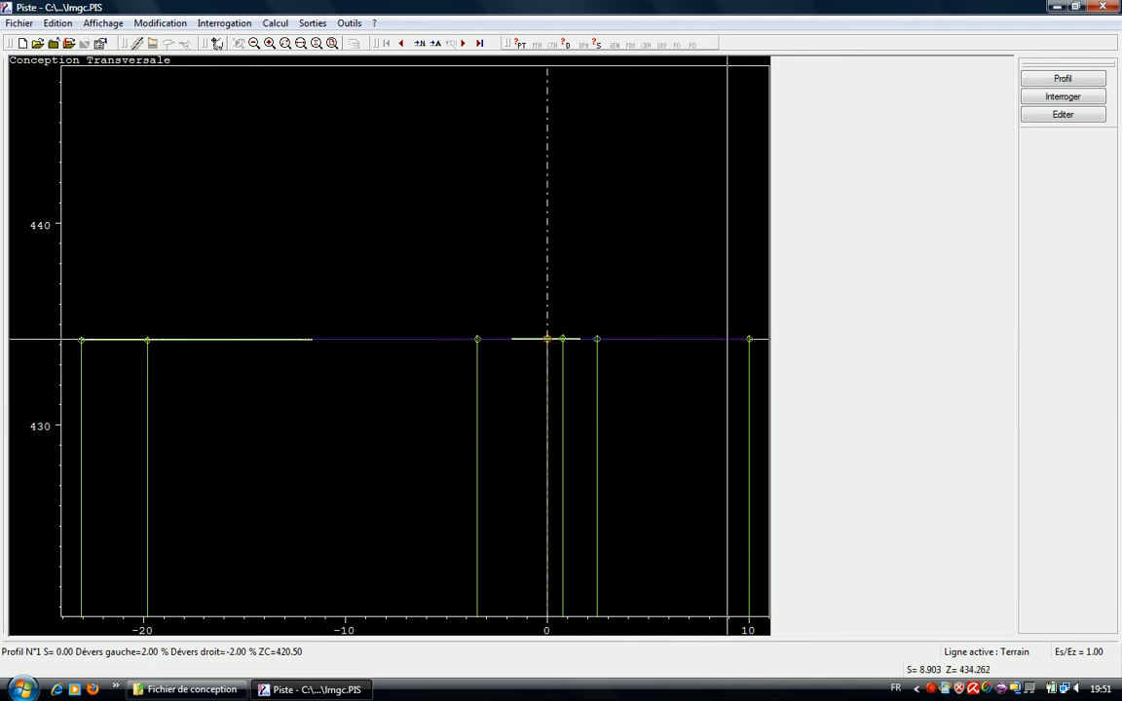
Recalculate the project profiles of zone 1 and close the construction report
click(275, 23)
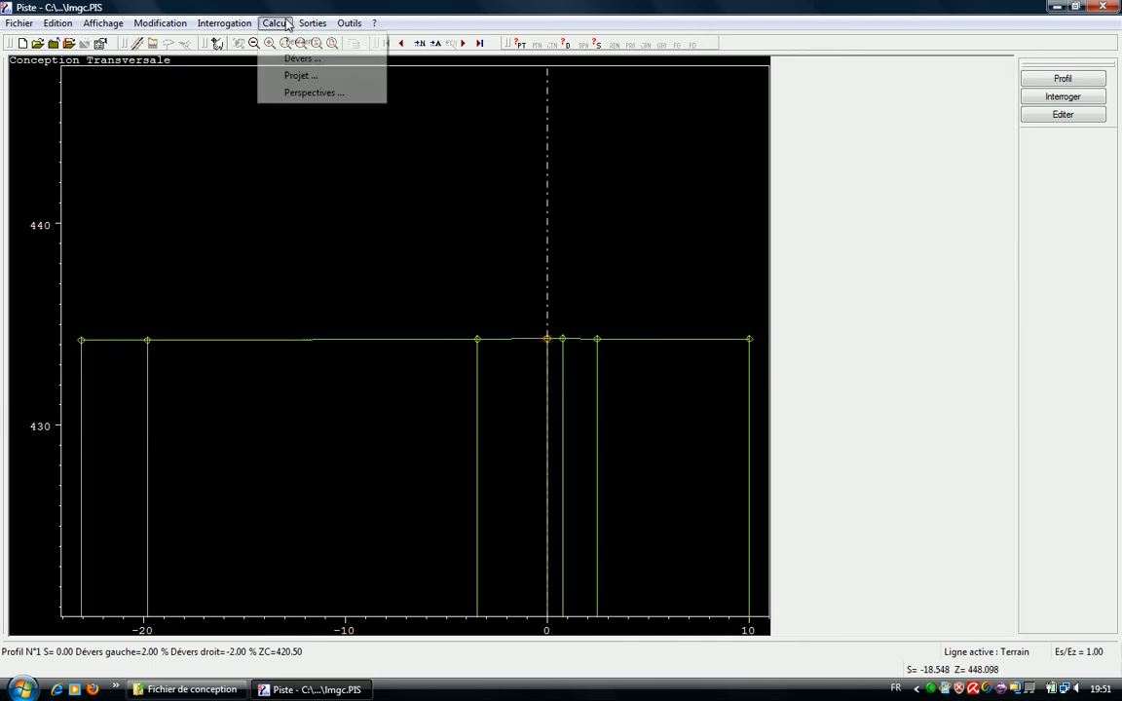
click(297, 75)
click(678, 310)
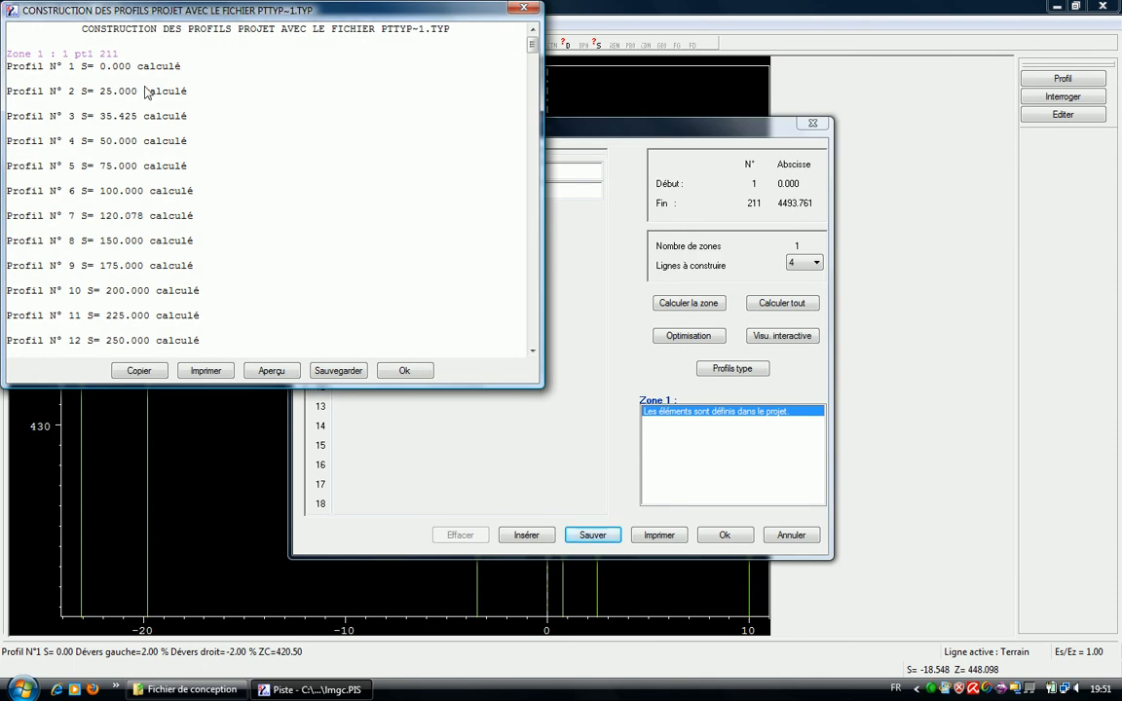
click(402, 376)
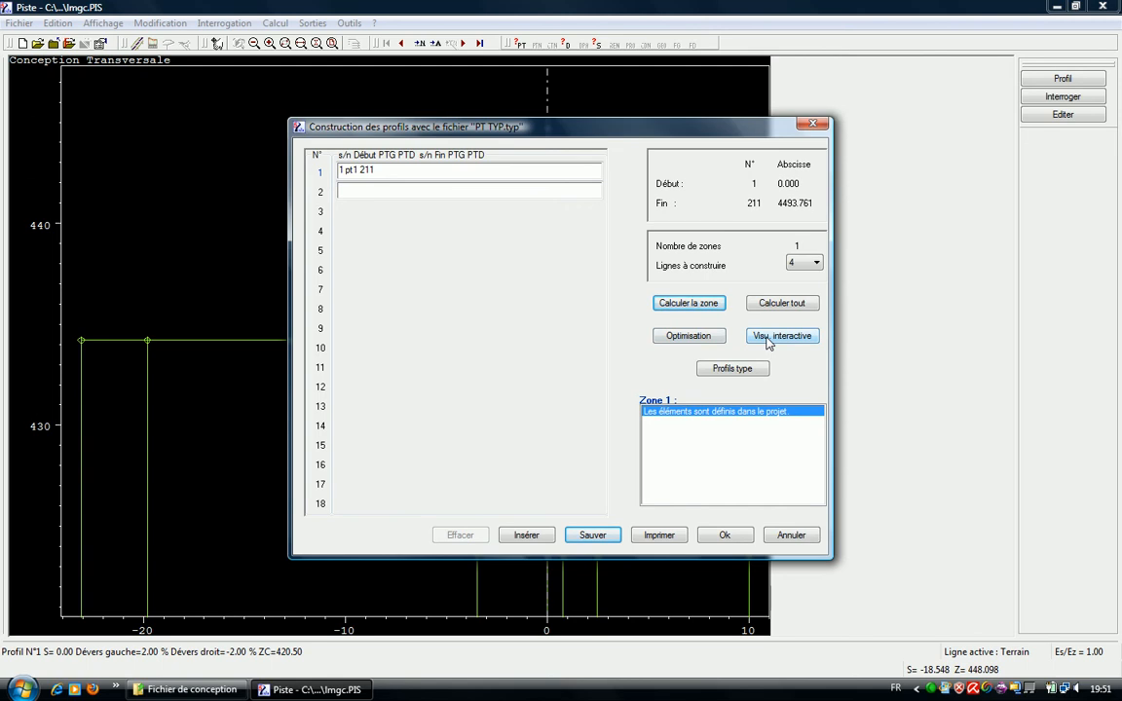
Scroll through the project profiles in the interactive visualisation, return to the profile construction and accept it
drag(376, 172, 341, 174)
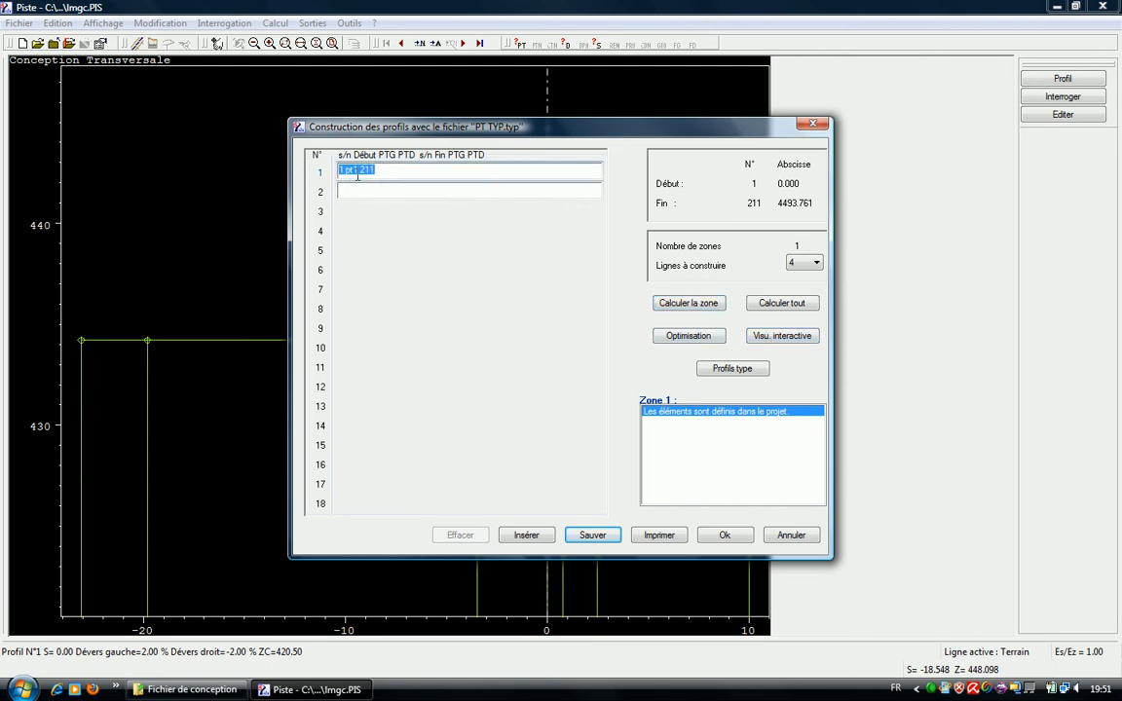
click(770, 338)
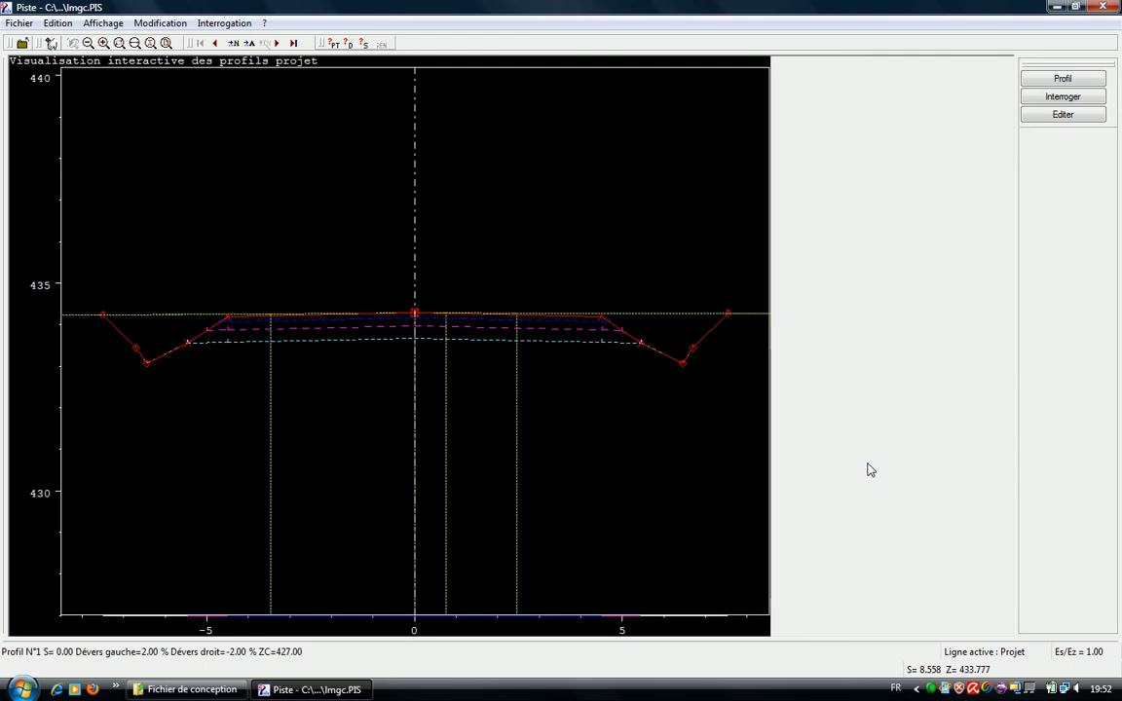
click(1062, 78)
click(1072, 79)
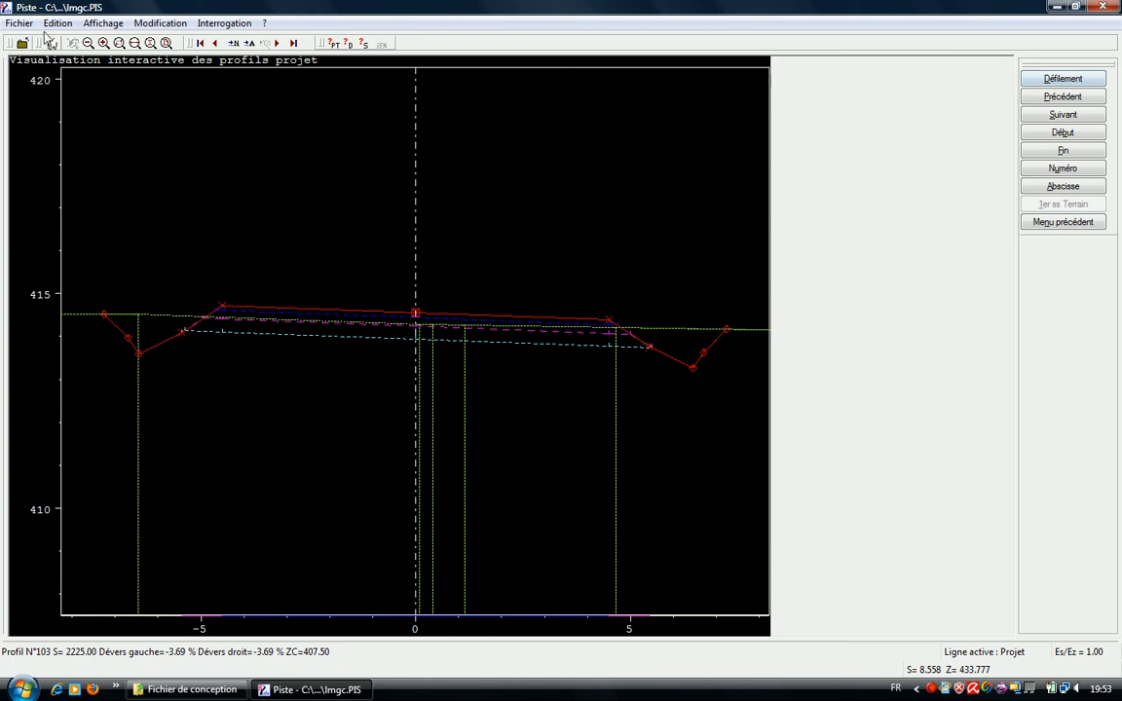
click(22, 44)
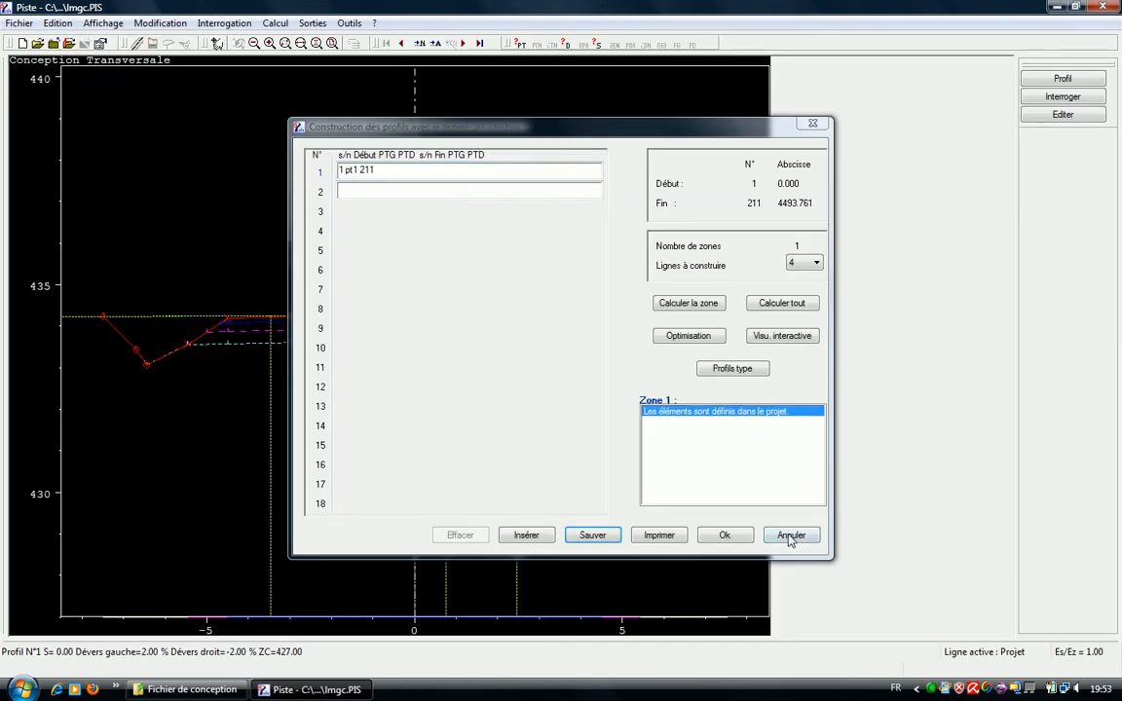
click(721, 534)
Calculate the perspectives from abscissa 0 to 4493.76 at intervals of 100 in the Droit direction, and close the results table
click(269, 25)
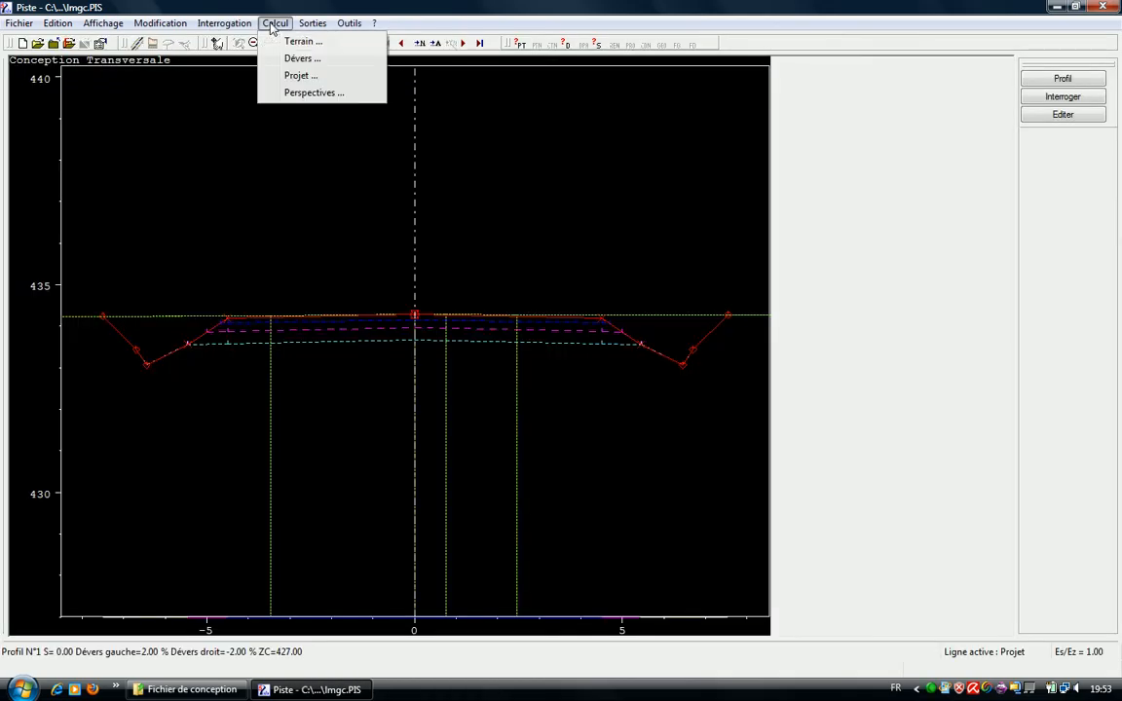
click(322, 92)
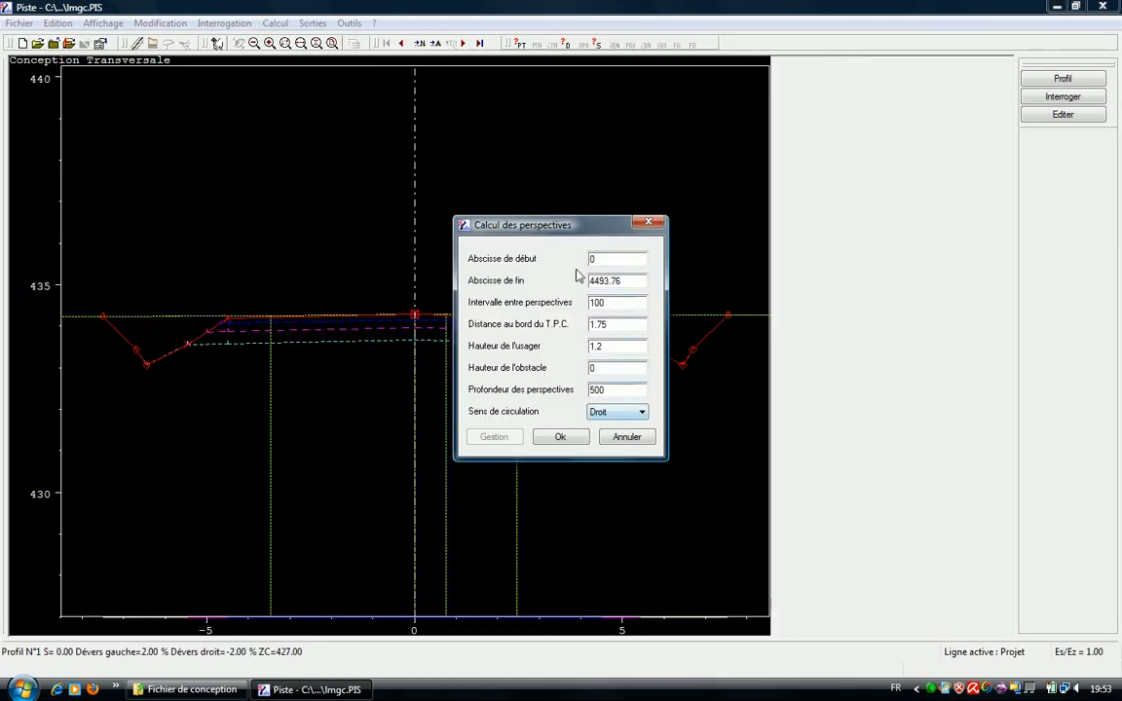
click(558, 438)
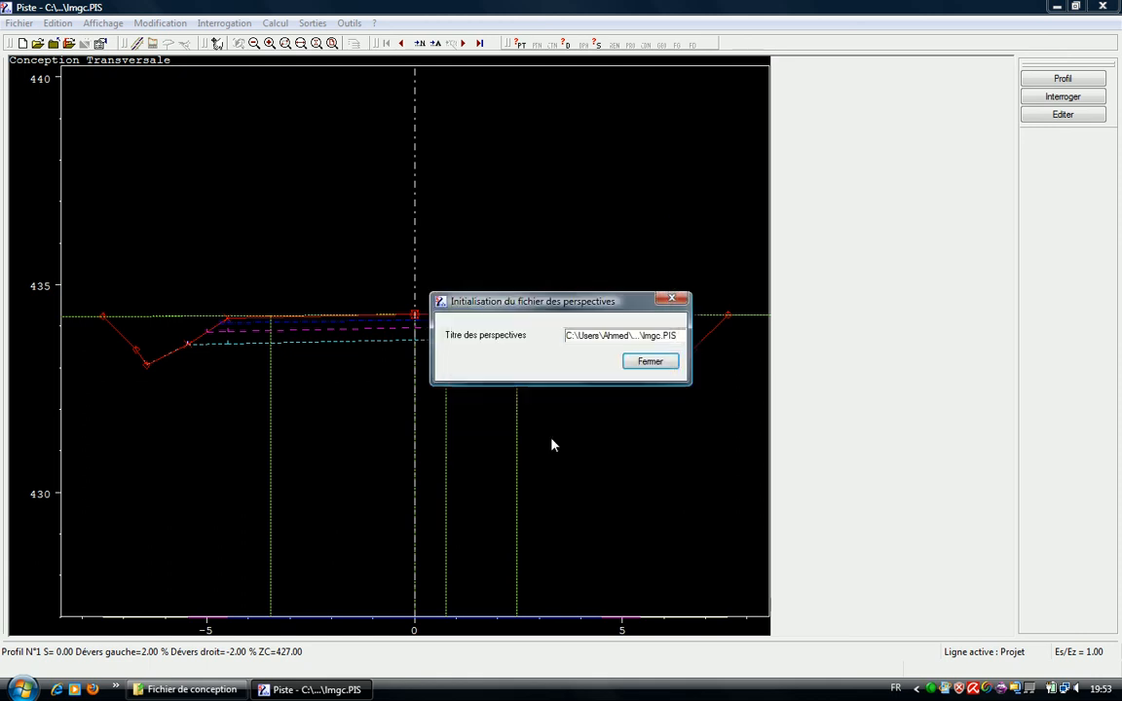
click(651, 362)
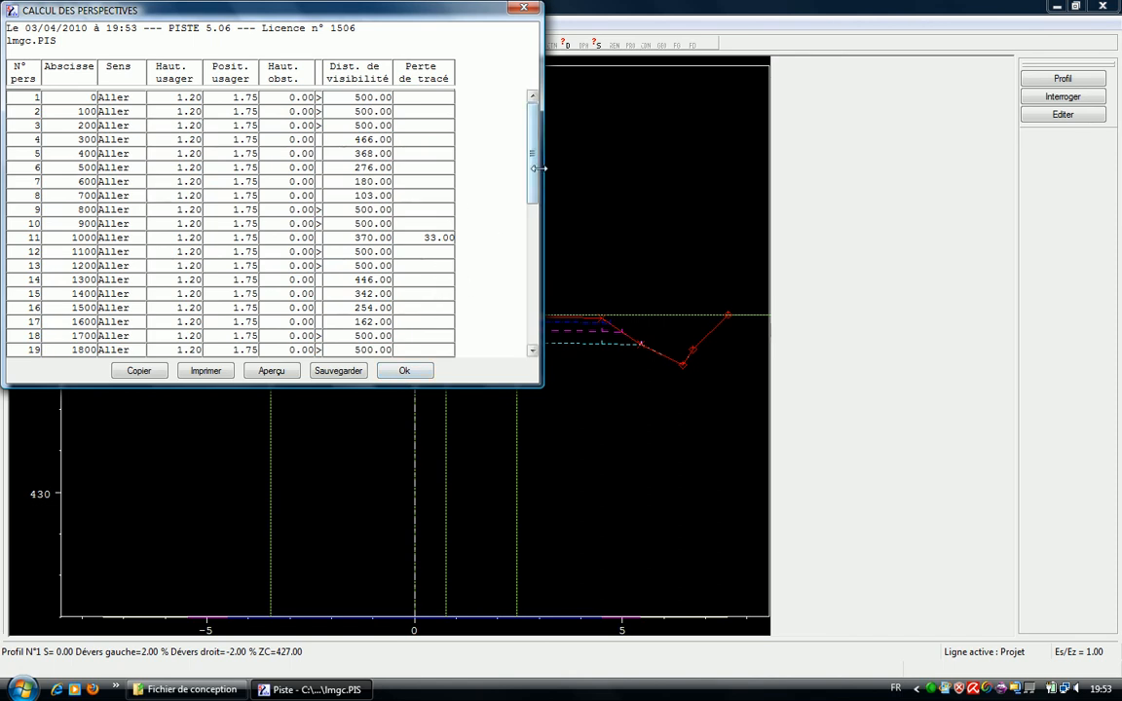
drag(532, 183, 497, 142)
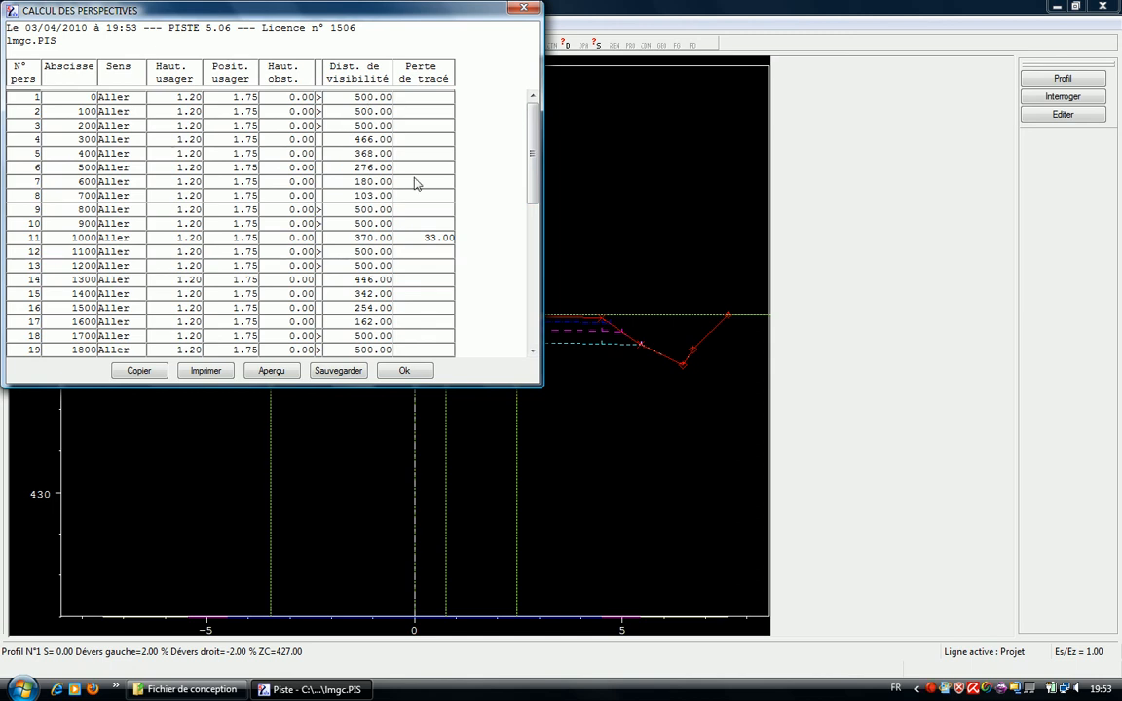
click(403, 371)
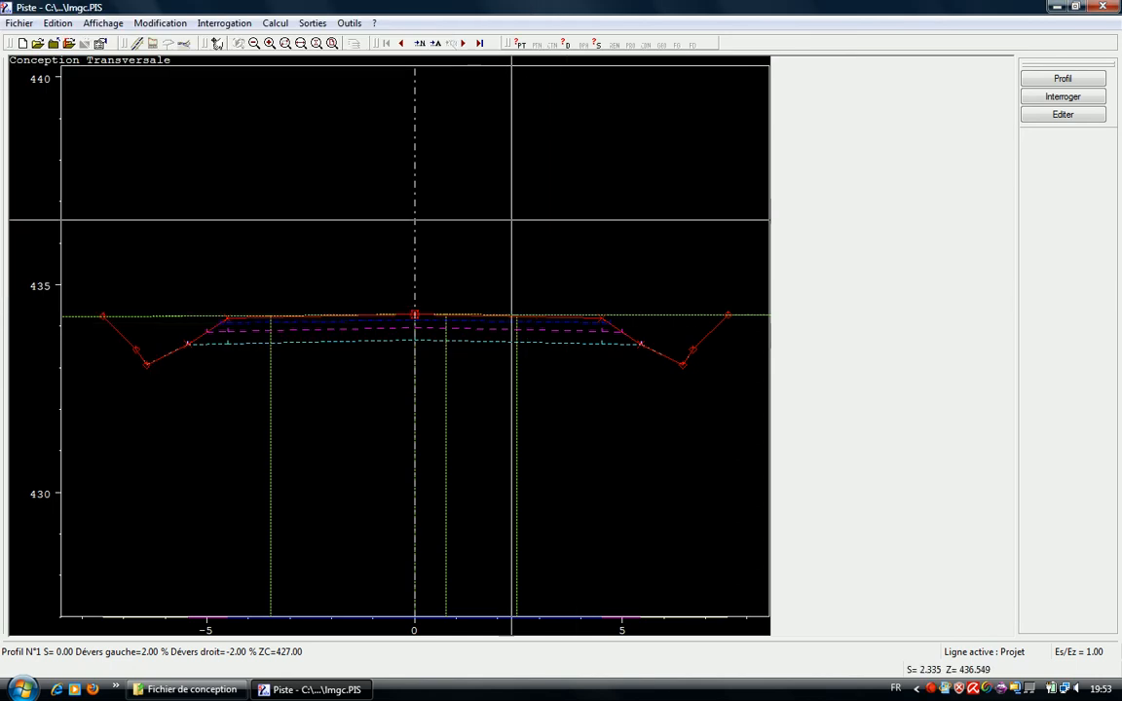
Display the road perspectives and run through them in continuous scrolling
click(184, 45)
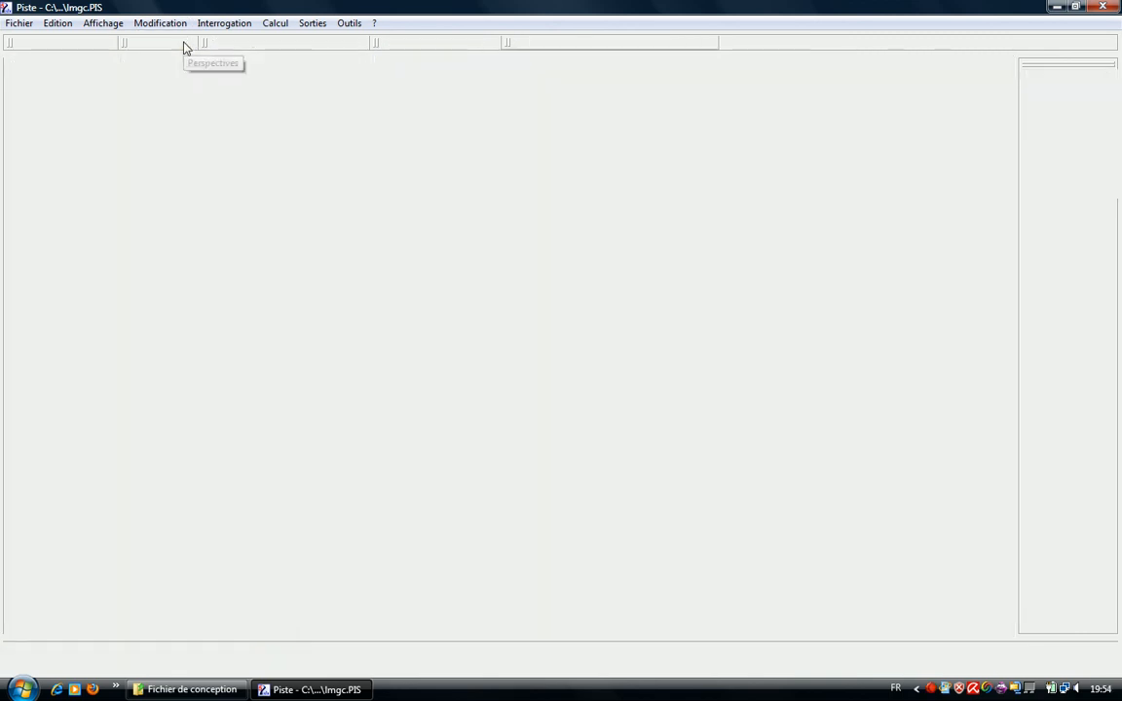
click(1070, 82)
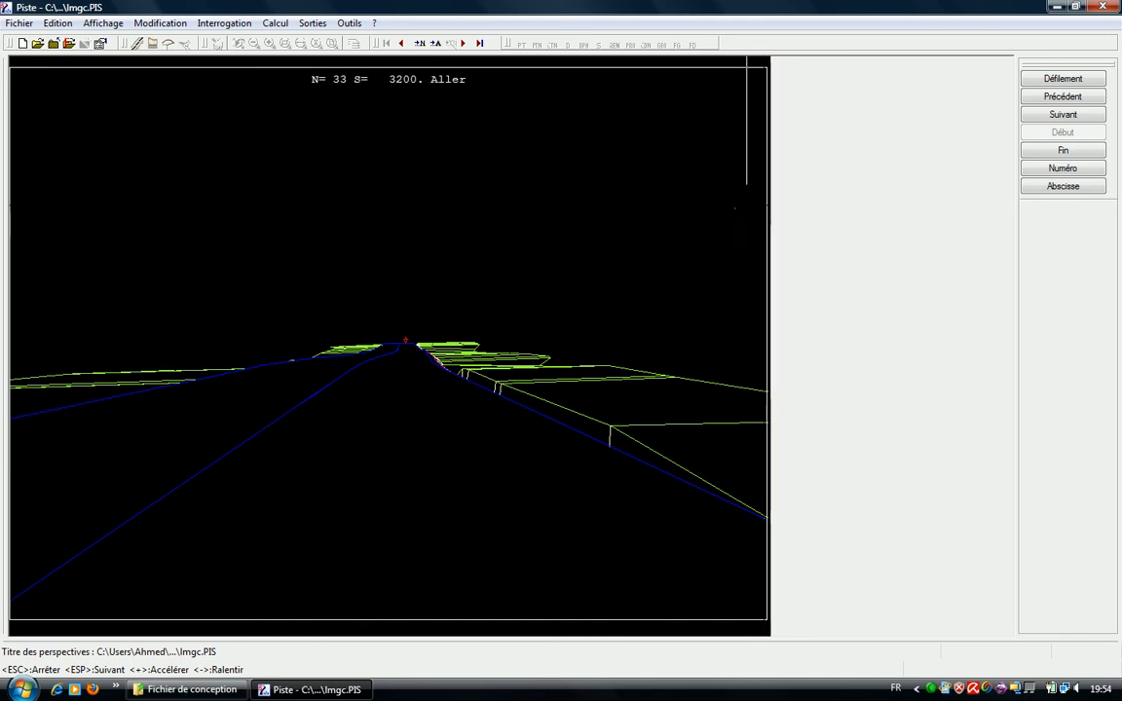
click(277, 24)
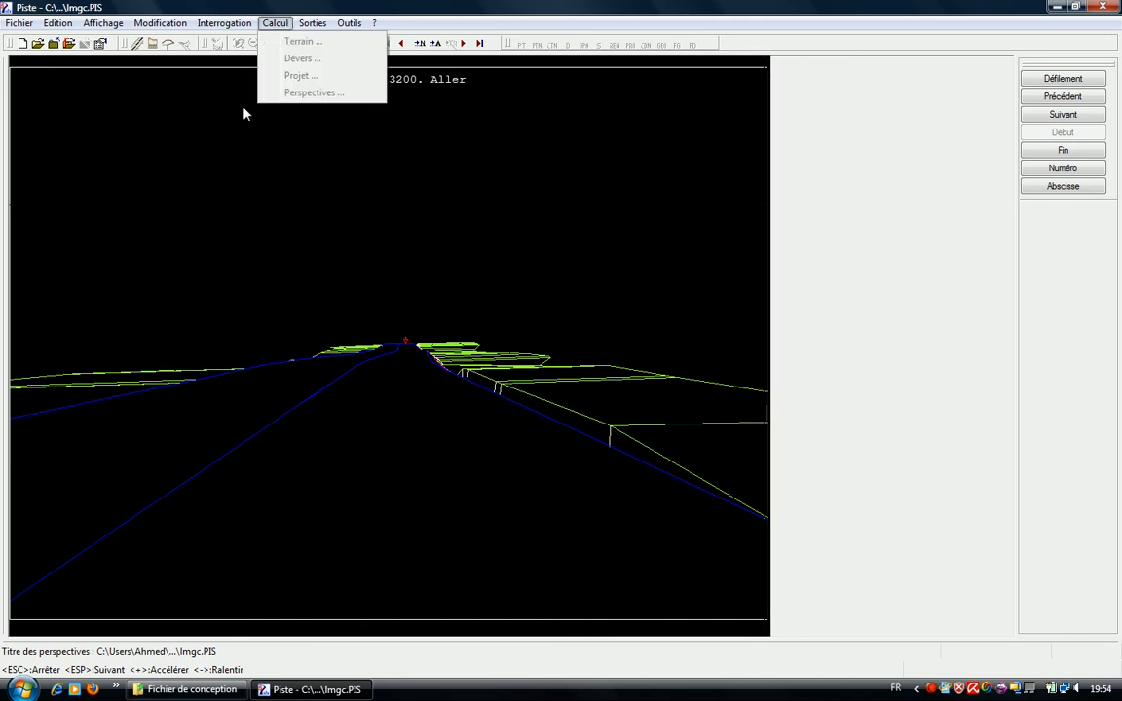
click(287, 27)
Switch to the plan view of the road axis
click(141, 45)
click(276, 24)
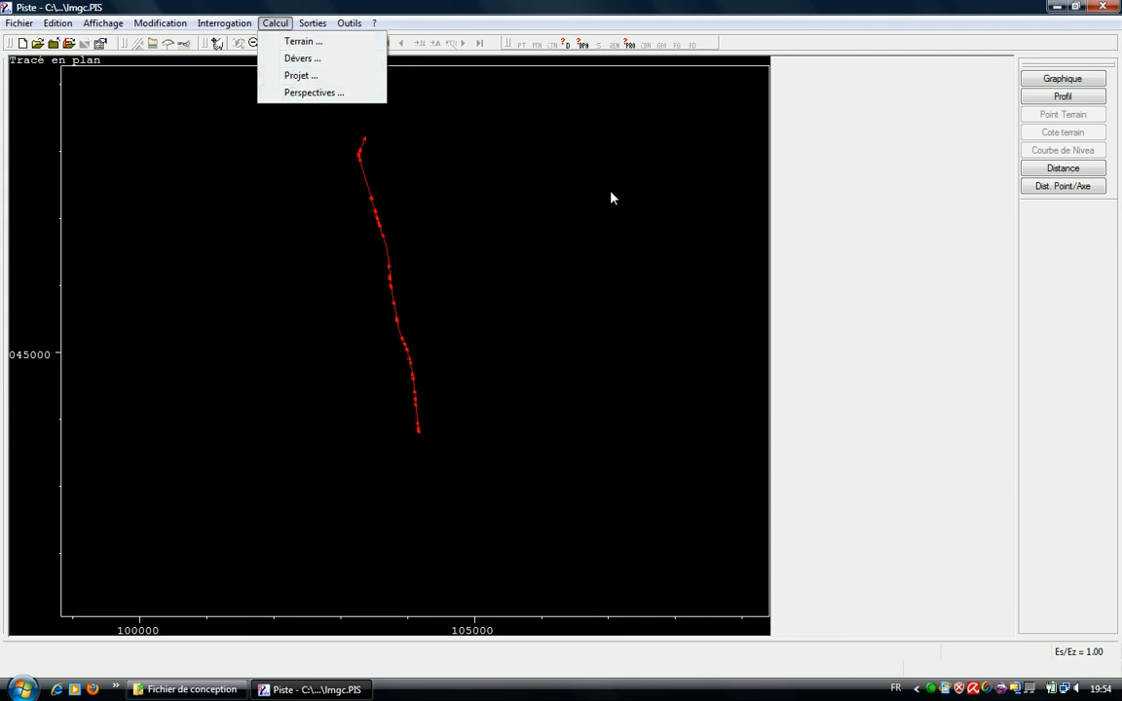
click(534, 183)
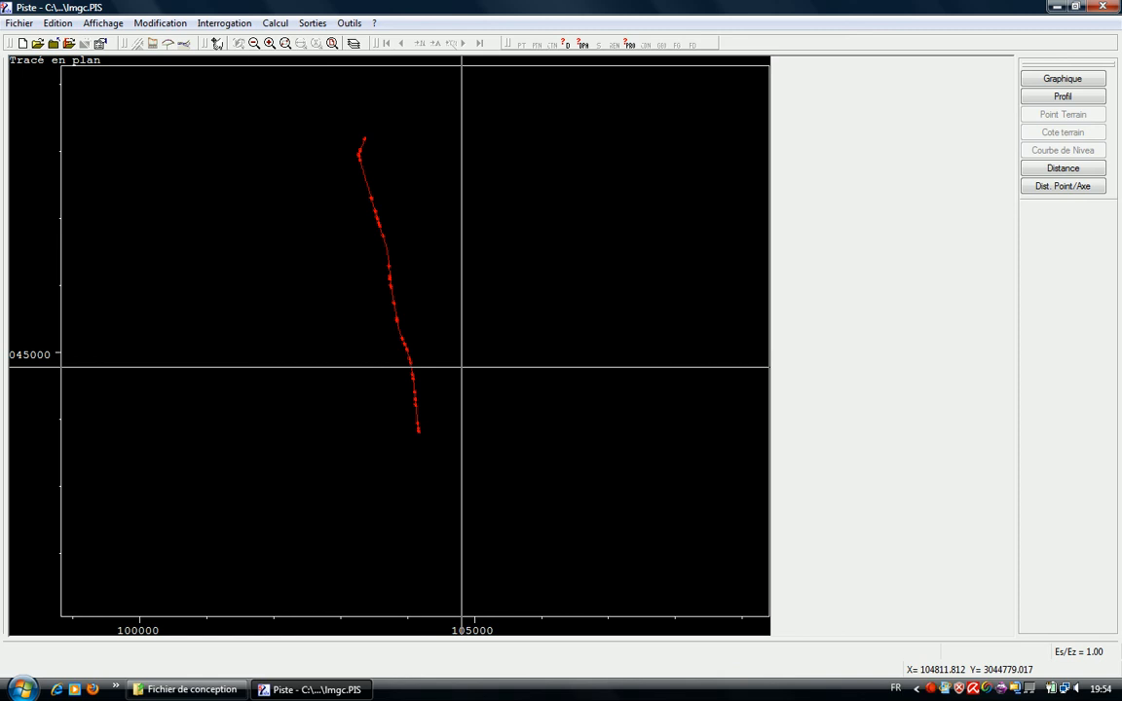
Select only the AXE EN PLAN table for output, open its print preview and examine the axis elements on page 1
click(313, 23)
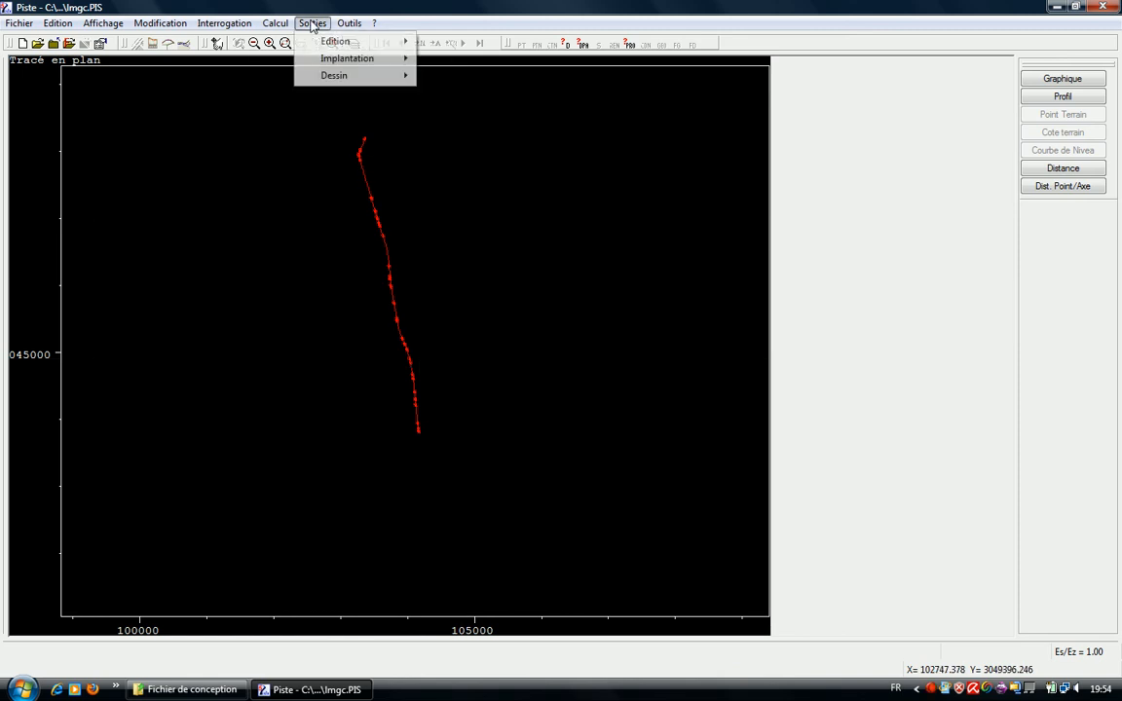
mouse_move(318, 44)
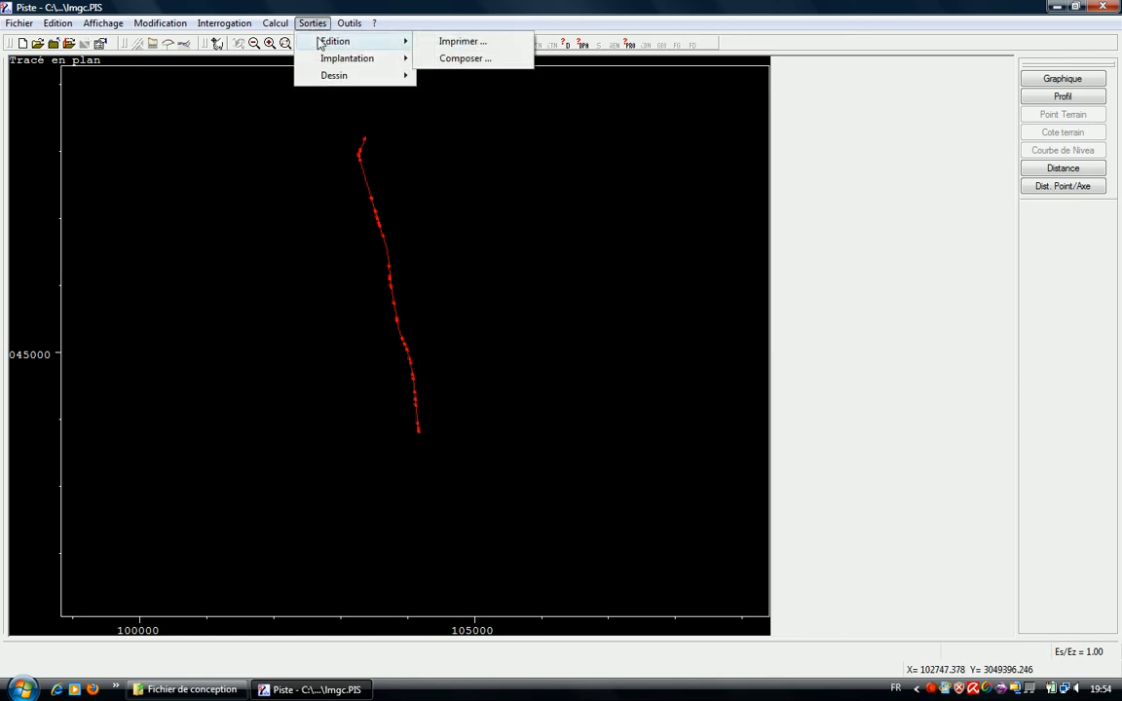
click(459, 43)
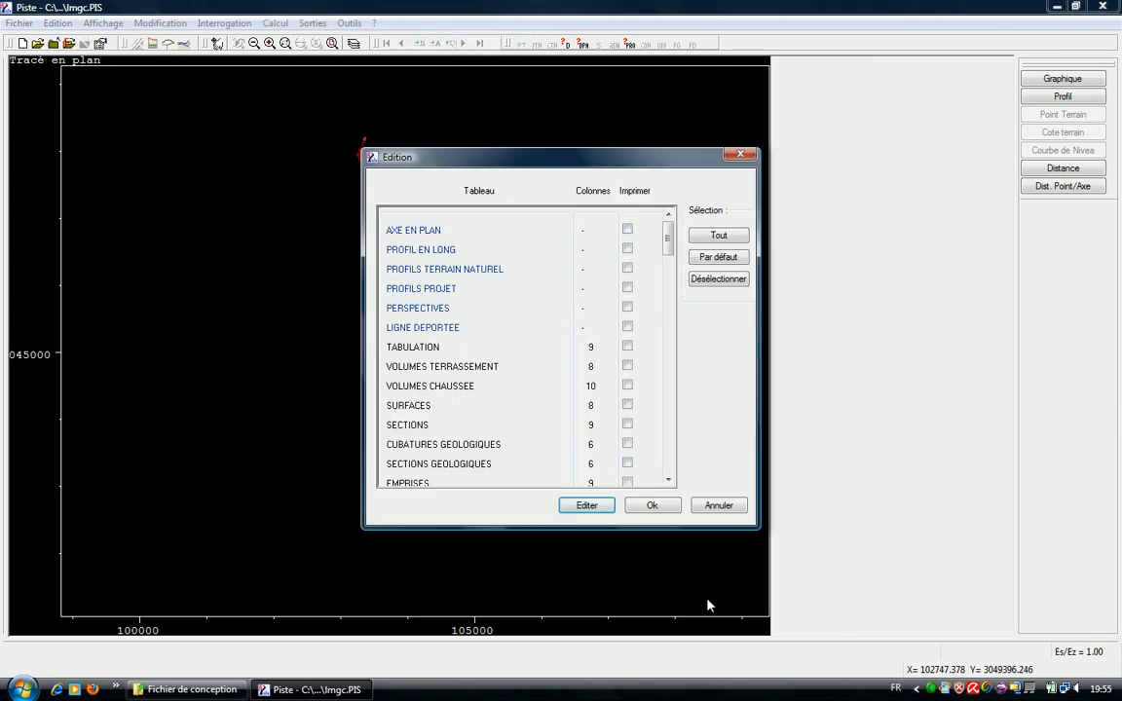
mouse_move(668, 235)
mouse_down()
mouse_move(684, 265)
mouse_move(669, 233)
mouse_up()
click(628, 230)
click(587, 504)
click(483, 472)
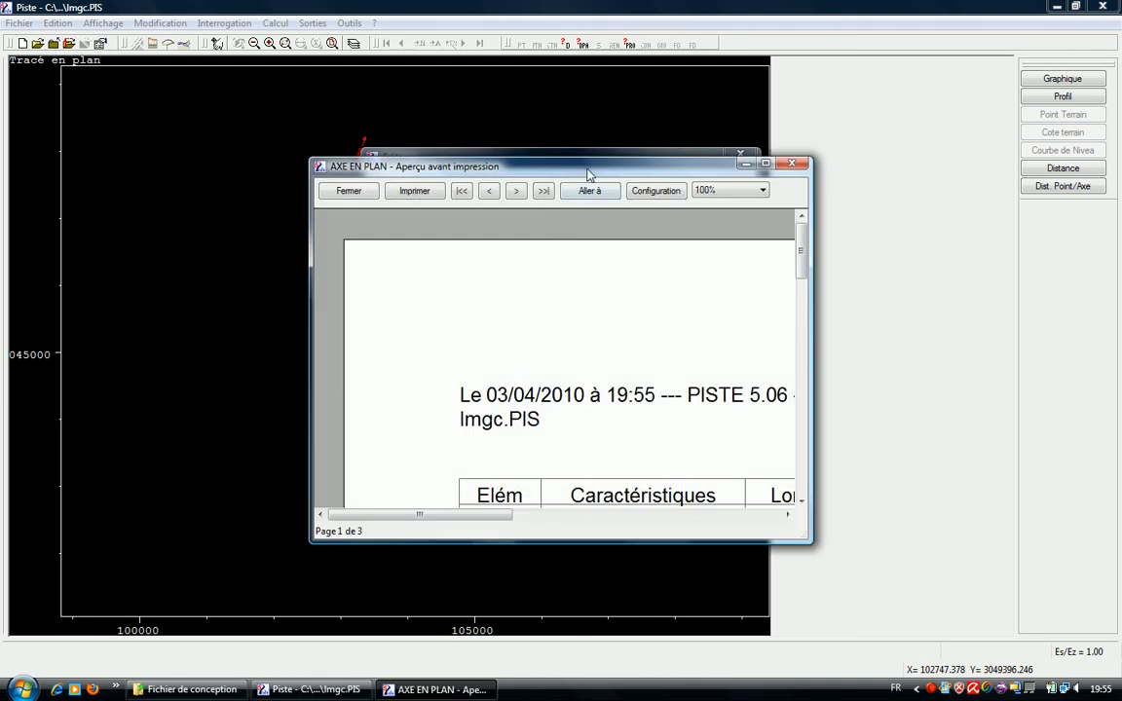
scroll(468, 329, down, 3)
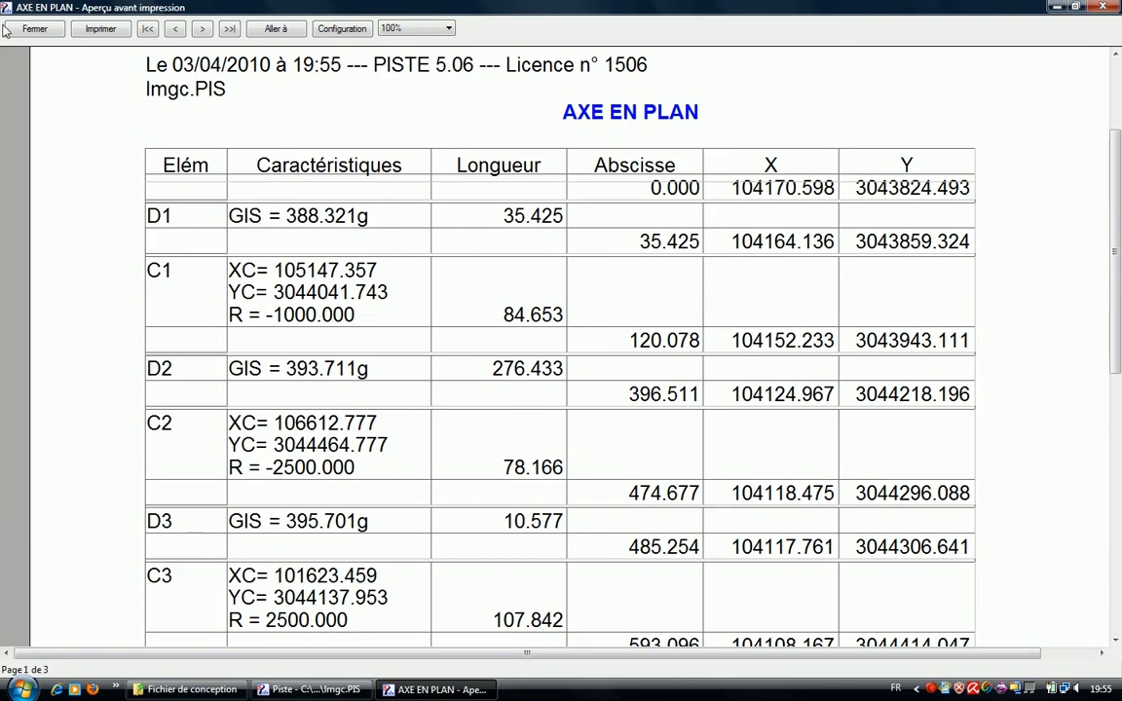
scroll(253, 353, down, 11)
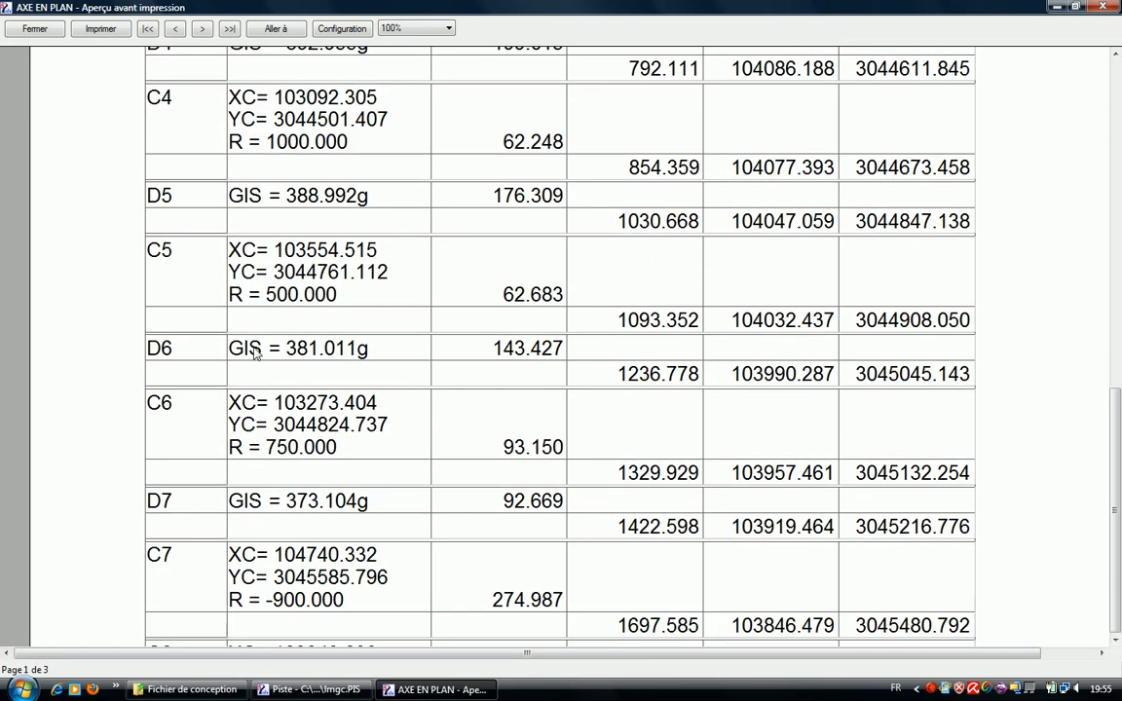
Examine the axis elements on page 2 of the AXE EN PLAN print preview and close the preview
click(200, 29)
scroll(599, 379, up, 15)
scroll(599, 386, down, 7)
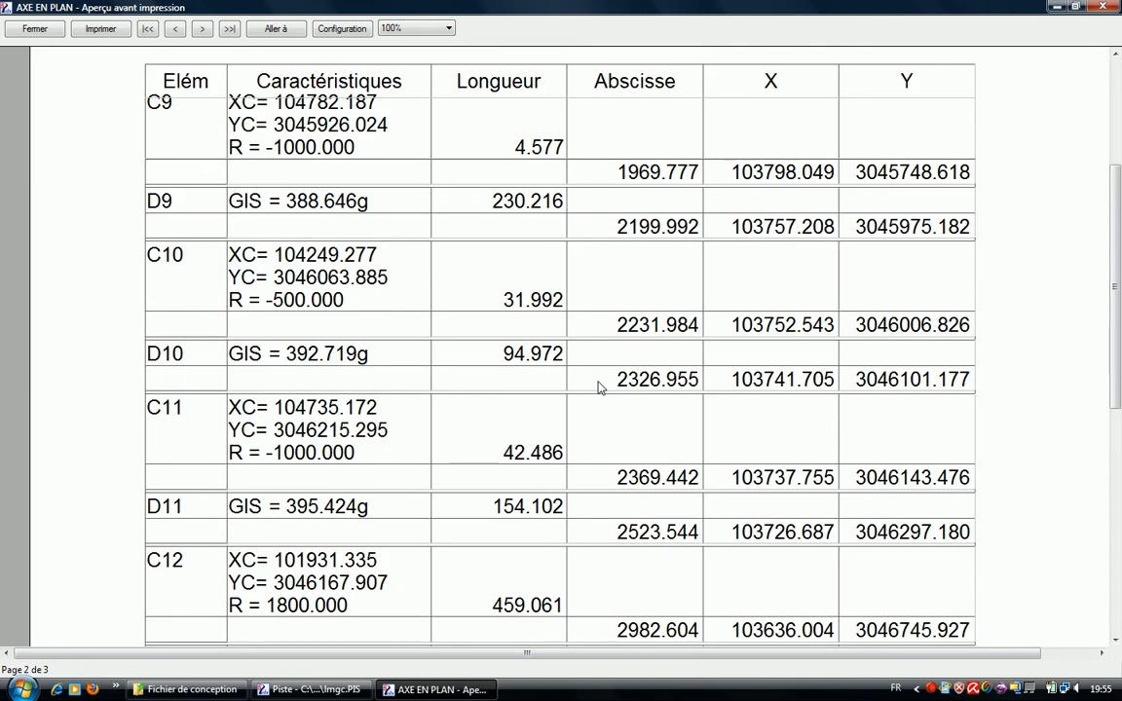
scroll(599, 387, down, 3)
click(36, 29)
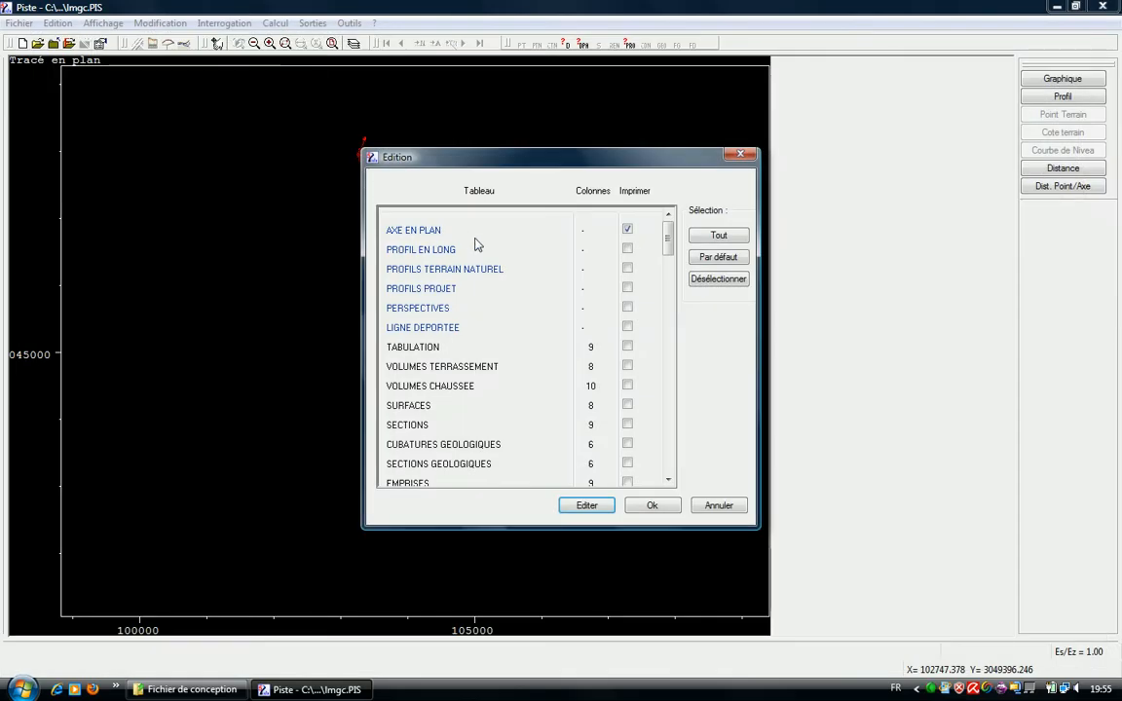
Select only the PROFIL EN LONG table, examine its elements in a maximized print preview, and close it
click(627, 229)
click(627, 249)
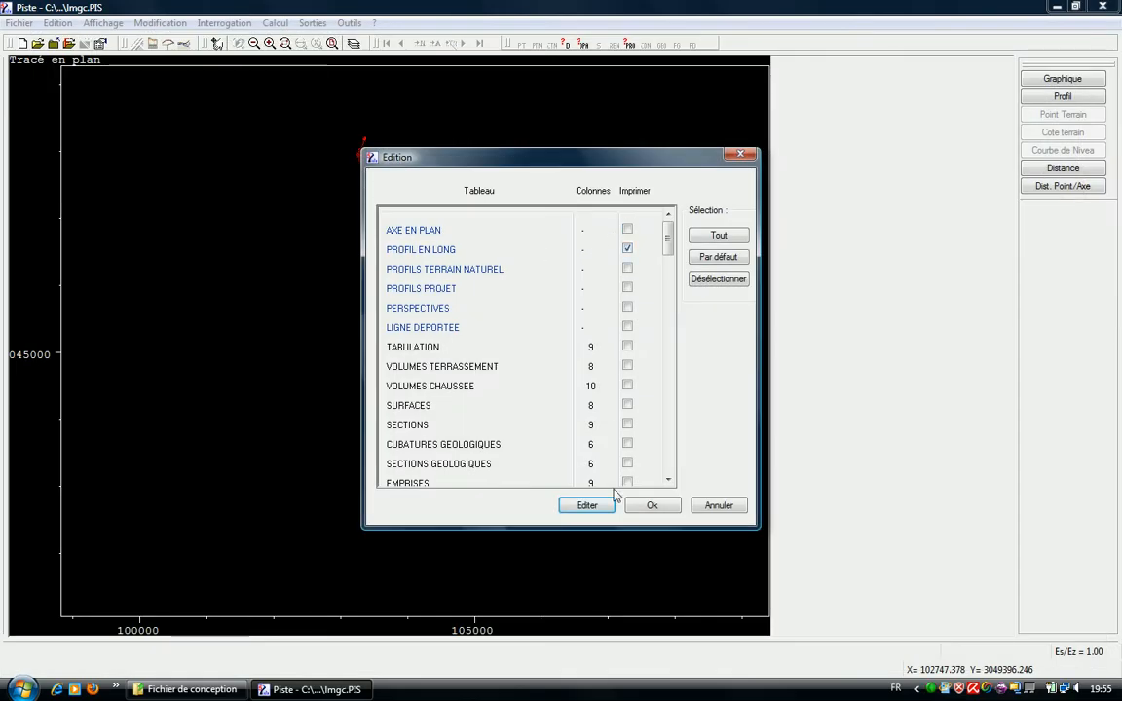
click(586, 506)
click(497, 473)
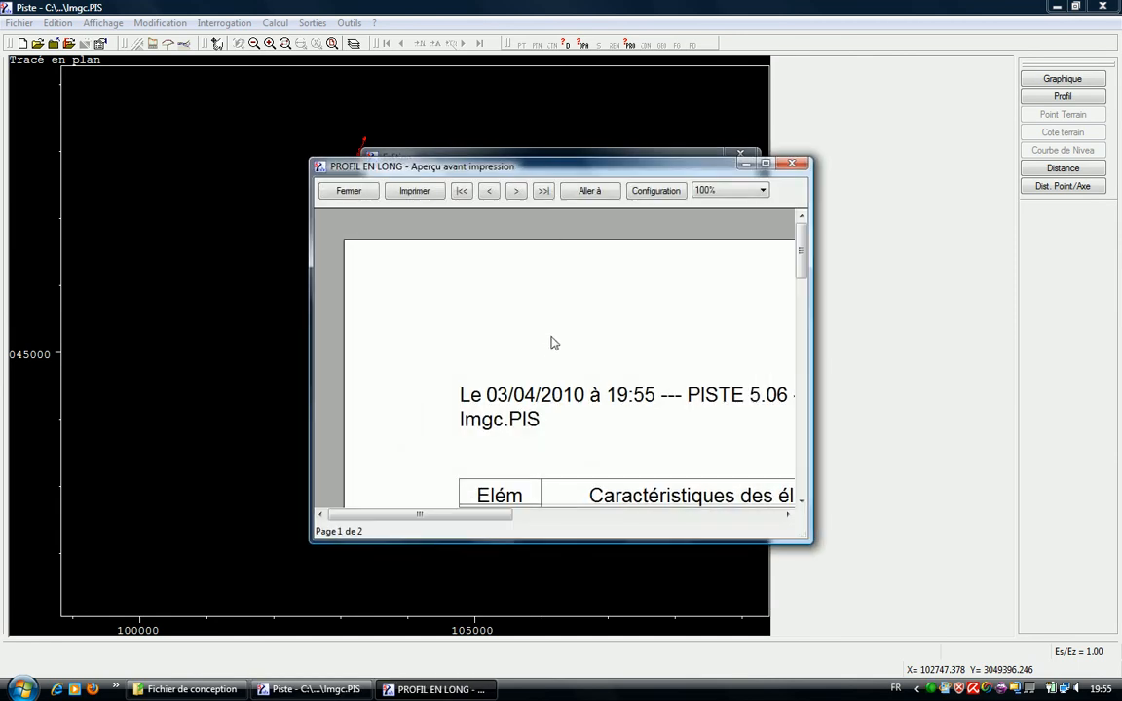
double_click(532, 173)
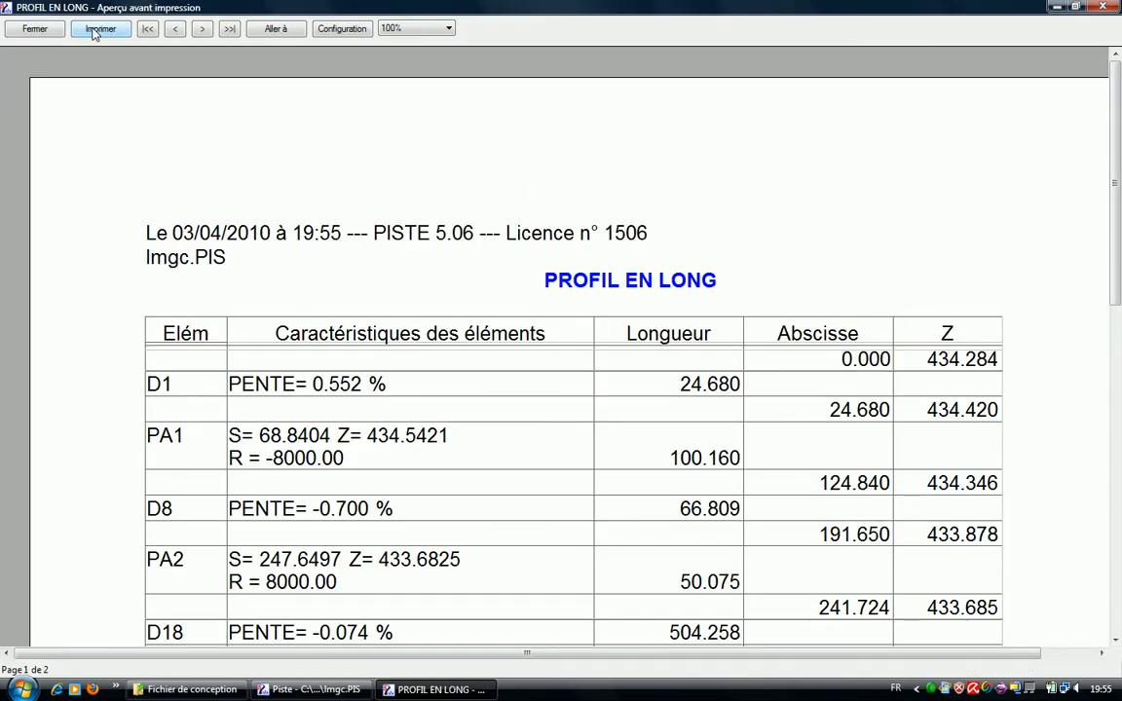
scroll(370, 284, down, 5)
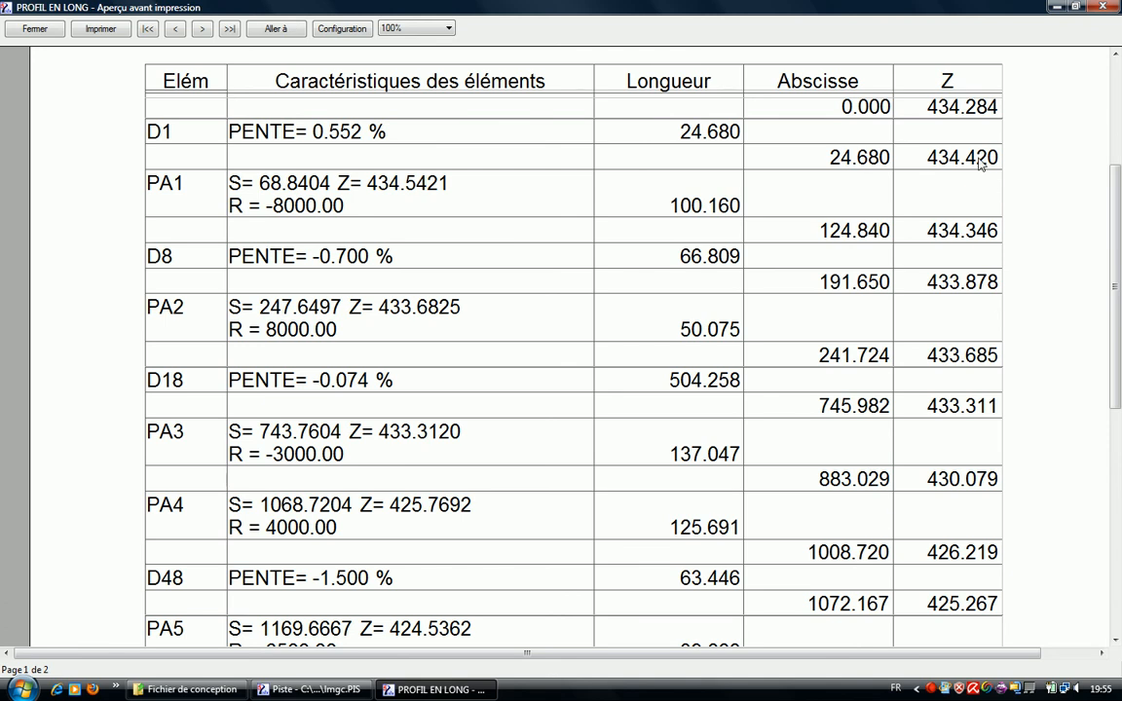
click(21, 28)
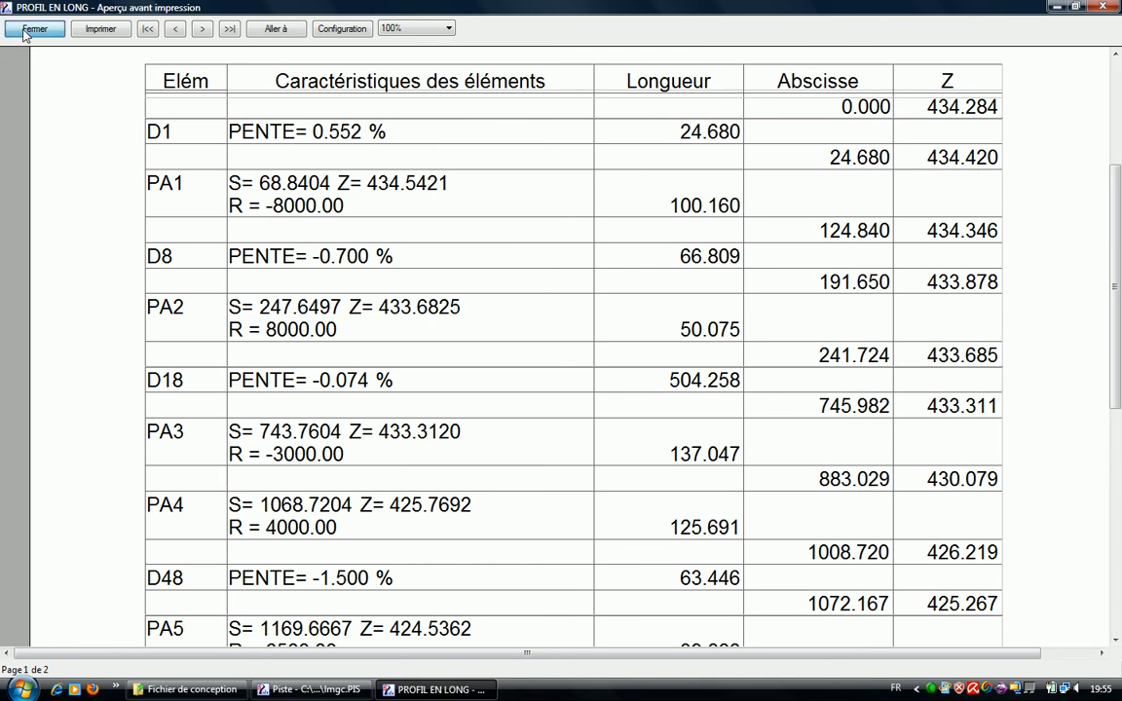
click(534, 300)
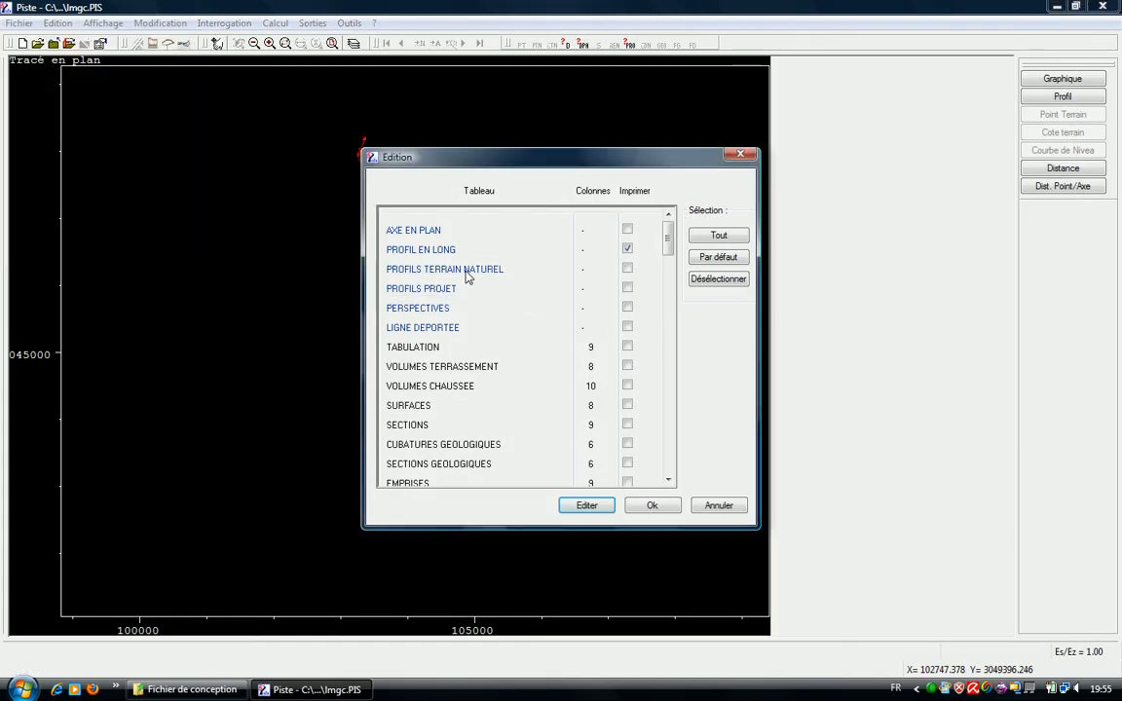
Select only the PROFILS TERRAIN NATUREL table, examine the terrain points of the first profiles in its print preview, and close it
click(627, 249)
click(627, 268)
click(586, 506)
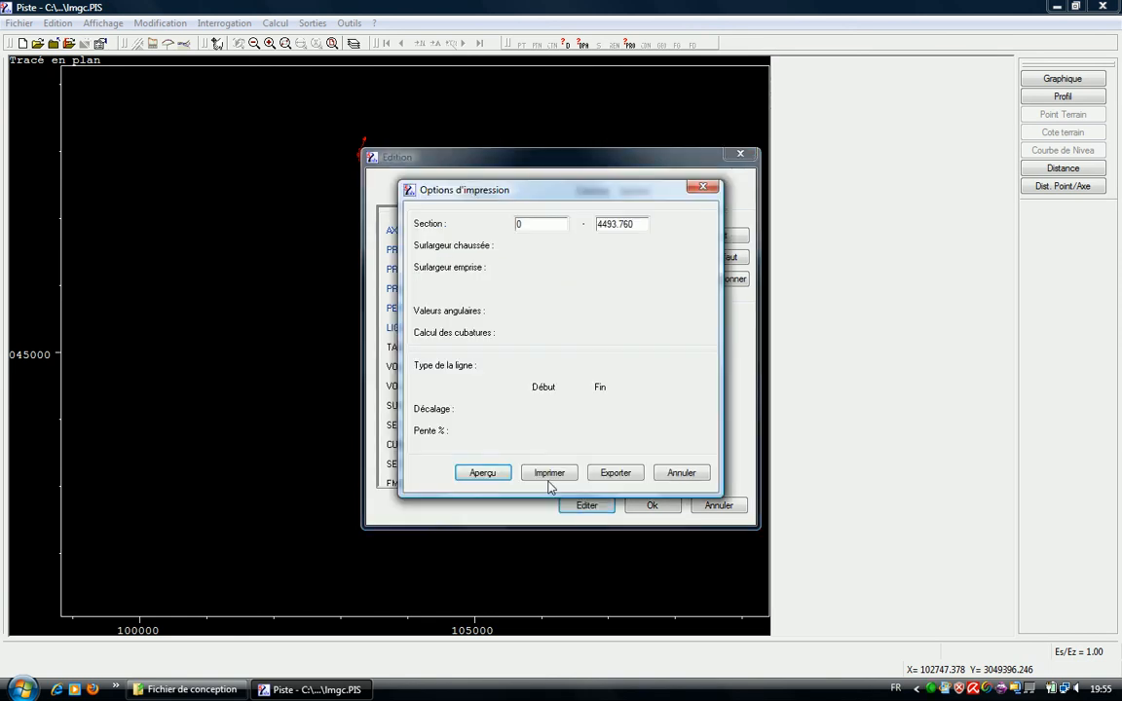
click(478, 470)
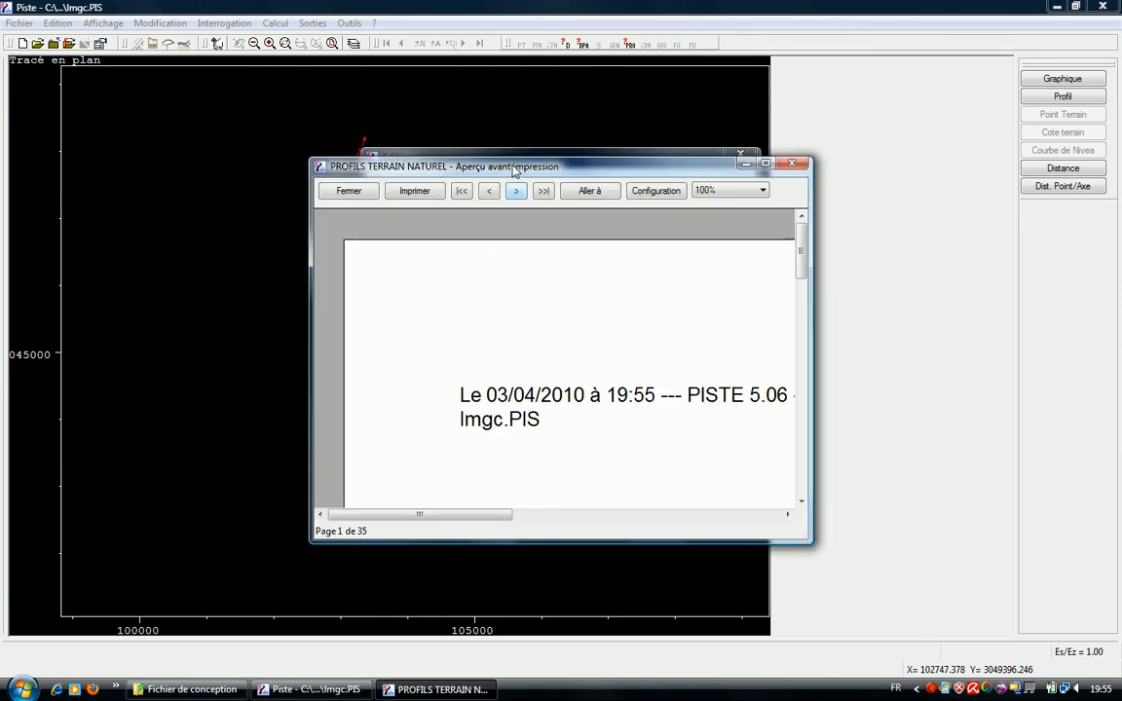
scroll(497, 295, down, 3)
scroll(496, 296, down, 1)
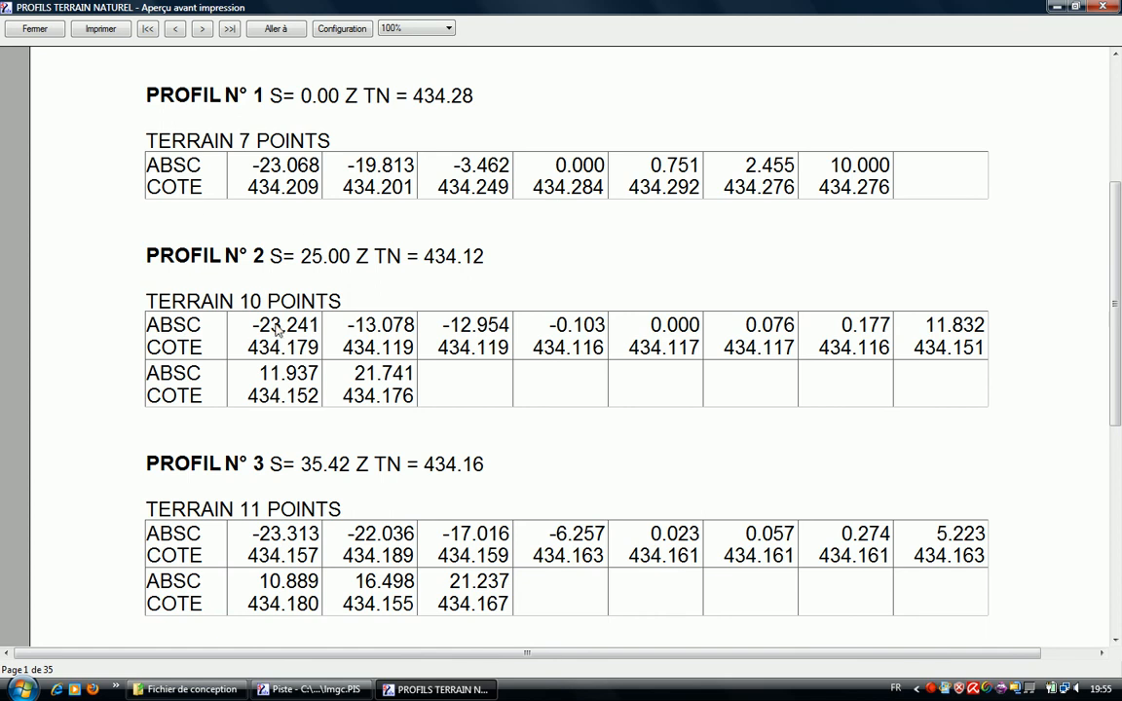
scroll(355, 333, down, 4)
scroll(356, 337, down, 2)
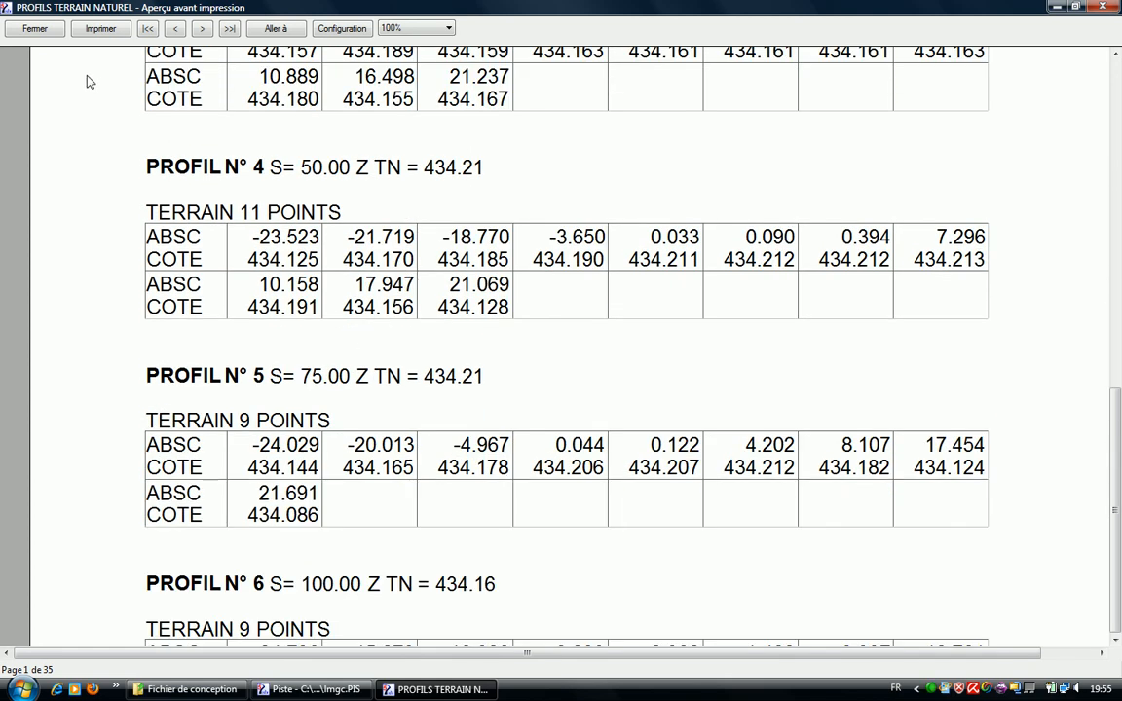
click(35, 28)
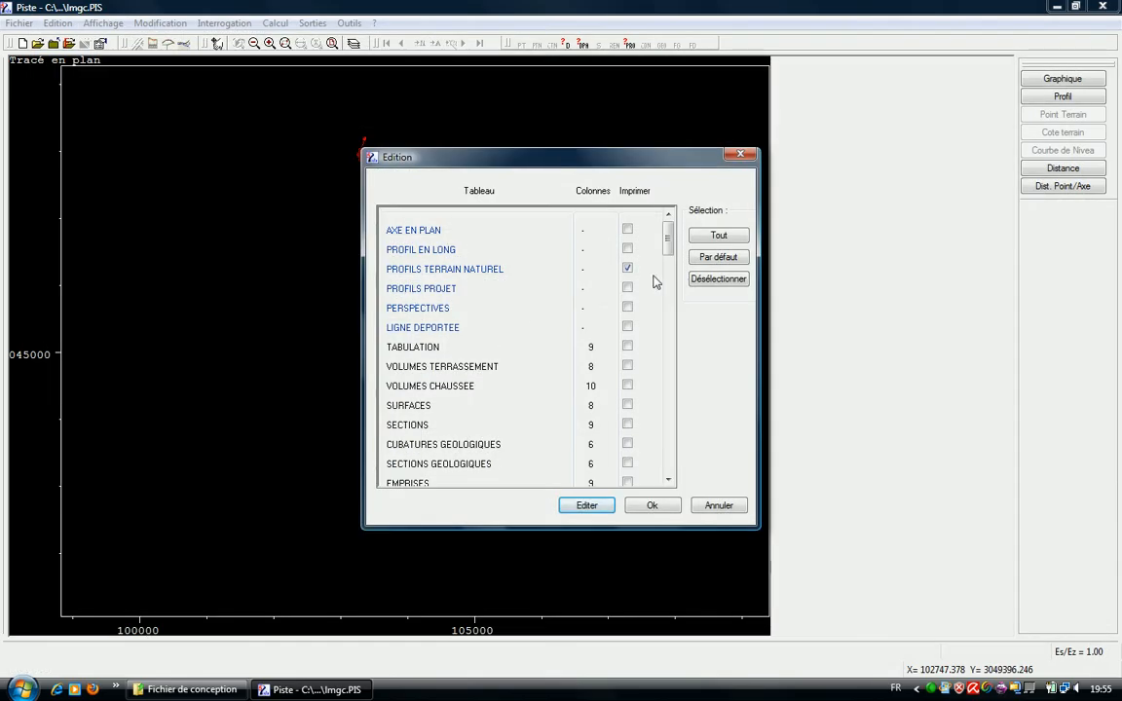
Select only the PROFILS PROJET table, examine the PROJET, ASSISE, FORME and BASE points of profile 1 in its print preview, and close it
click(627, 268)
click(628, 288)
click(586, 504)
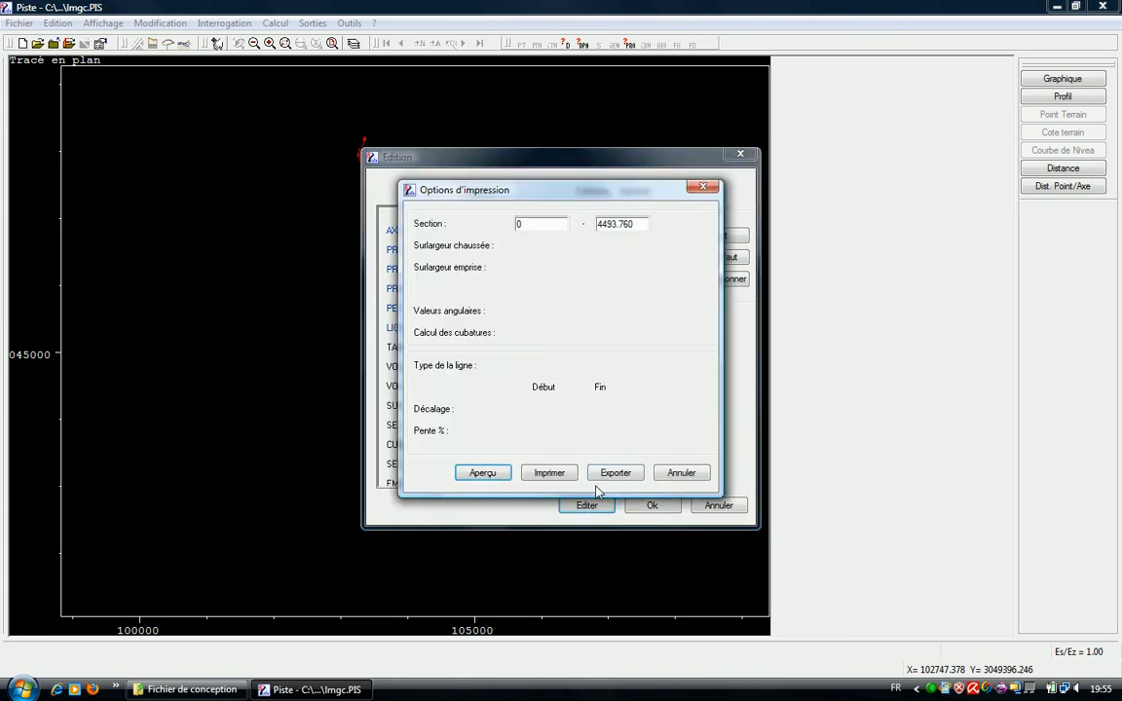
click(482, 471)
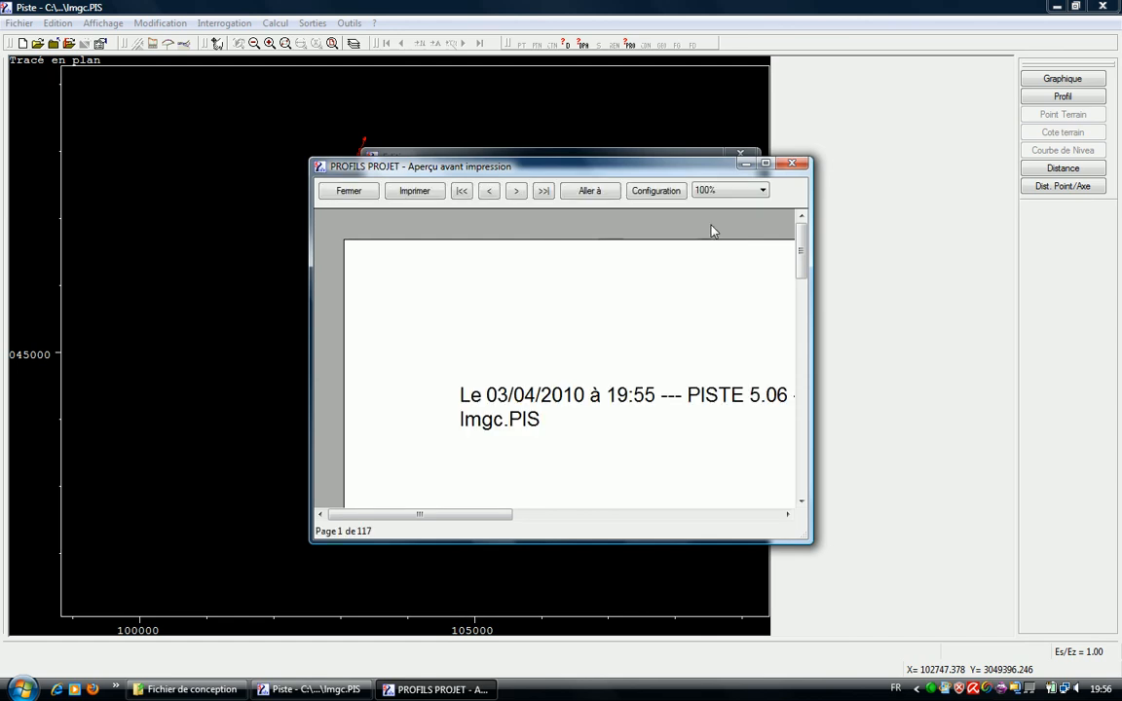
click(766, 164)
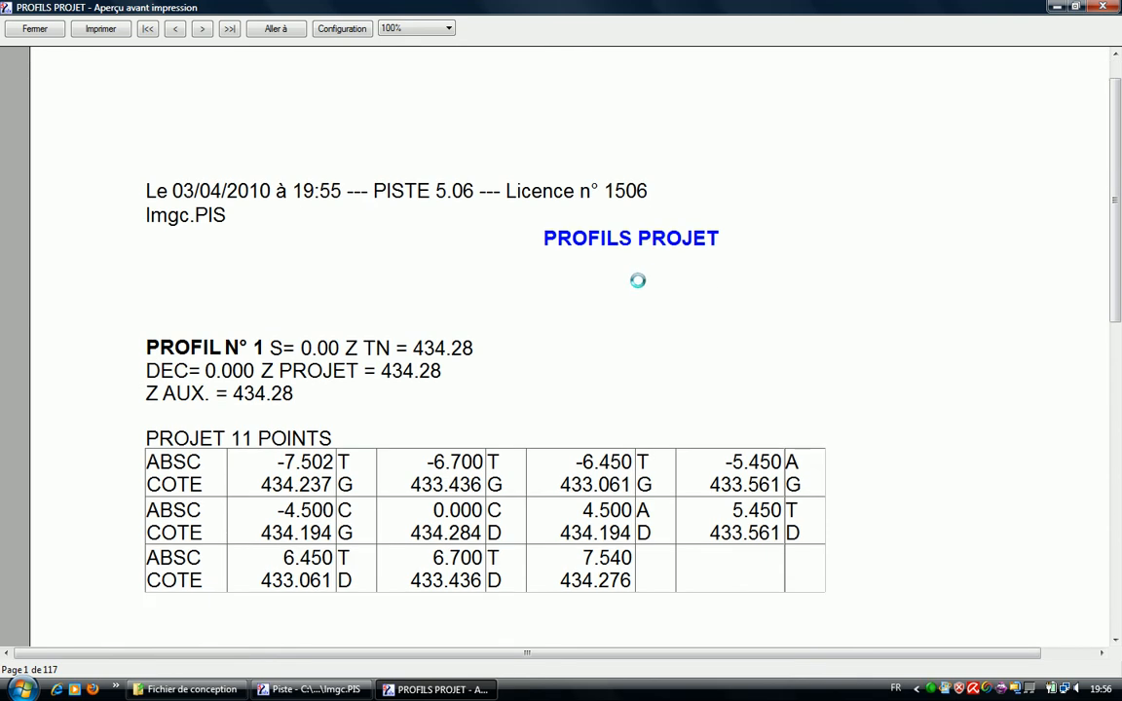
scroll(579, 288, down, 3)
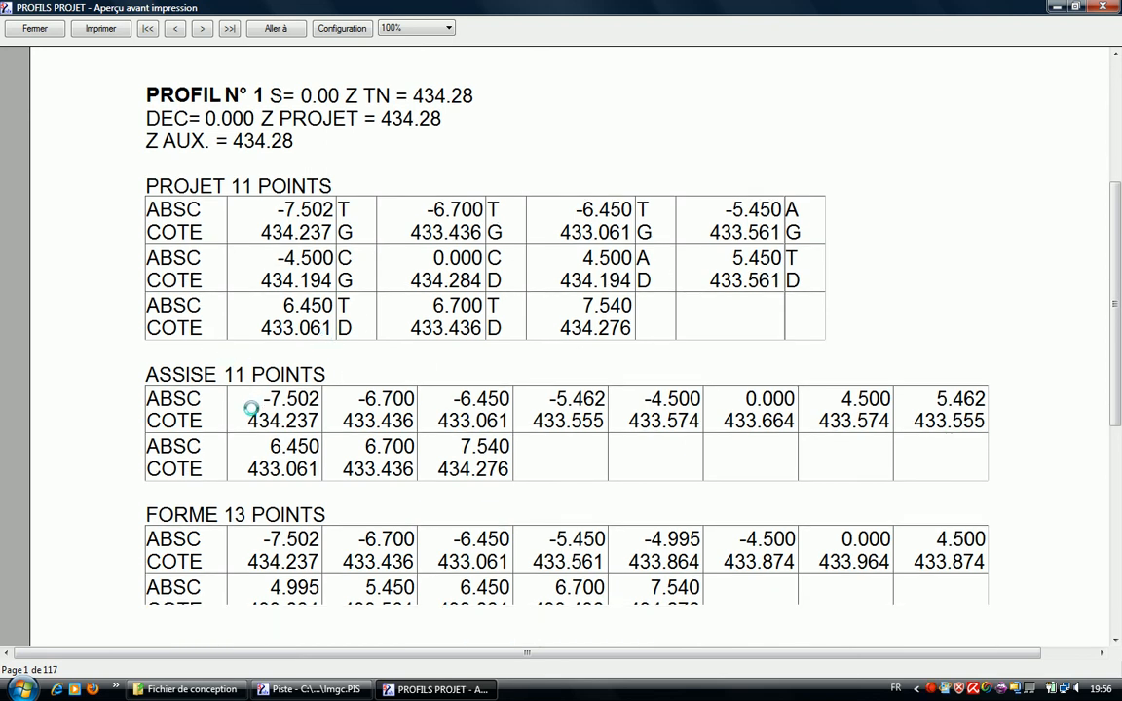
scroll(233, 467, down, 3)
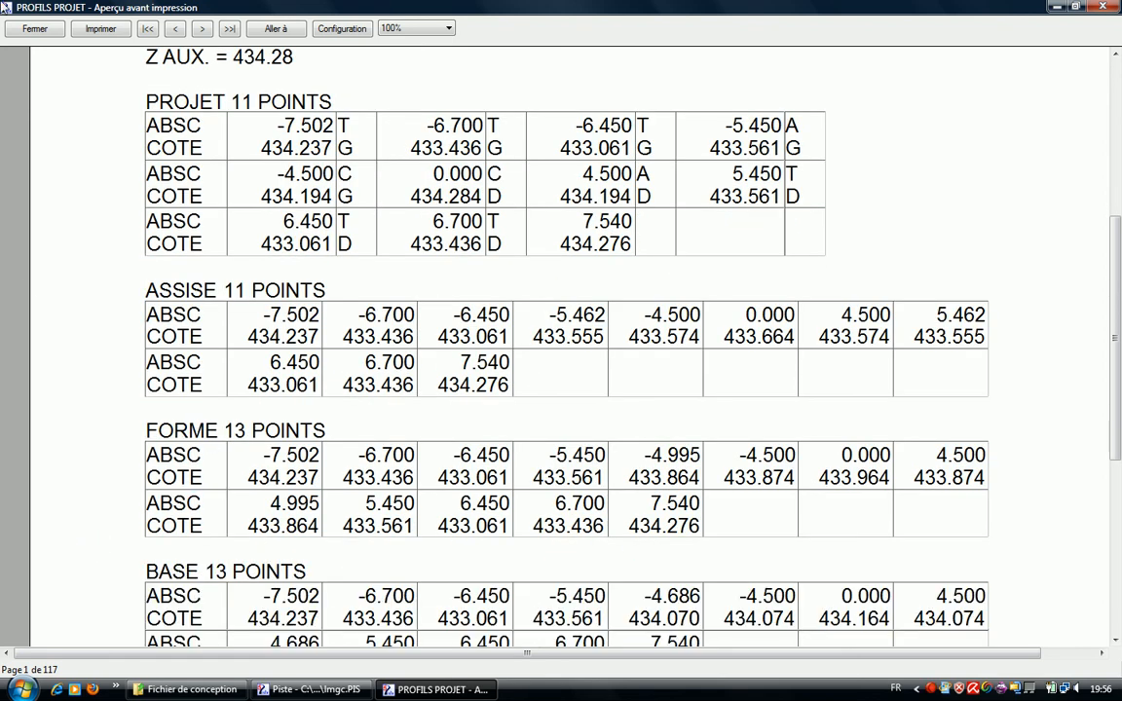
scroll(308, 298, down, 1)
scroll(258, 414, down, 3)
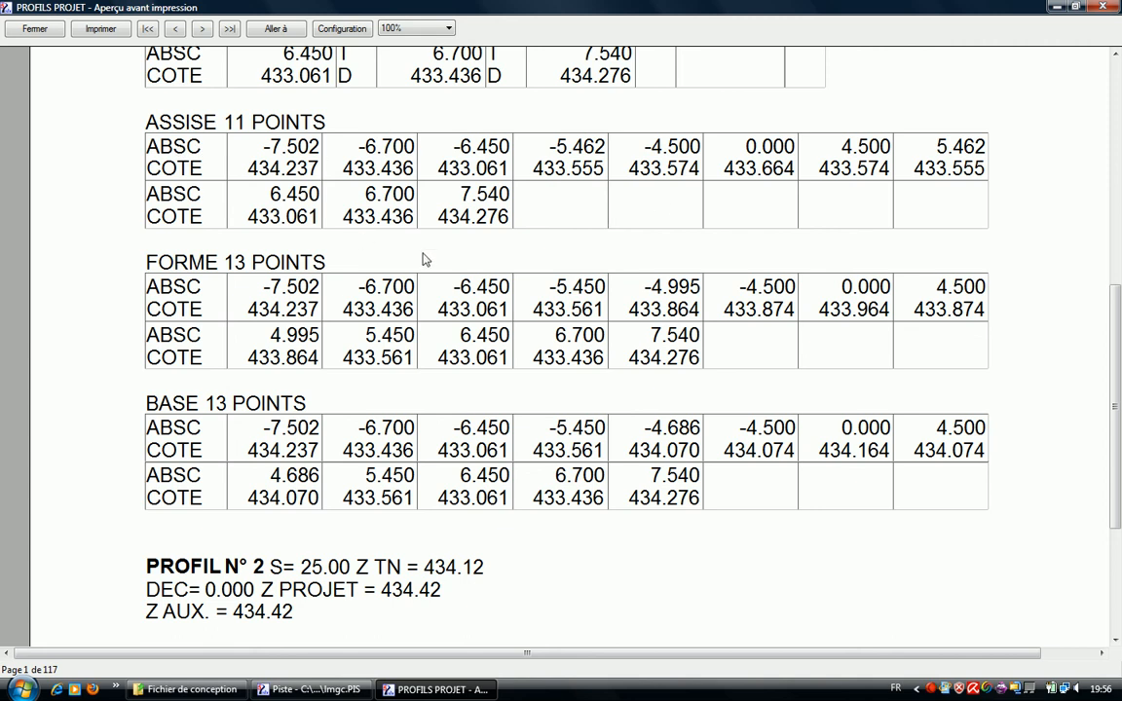
click(35, 29)
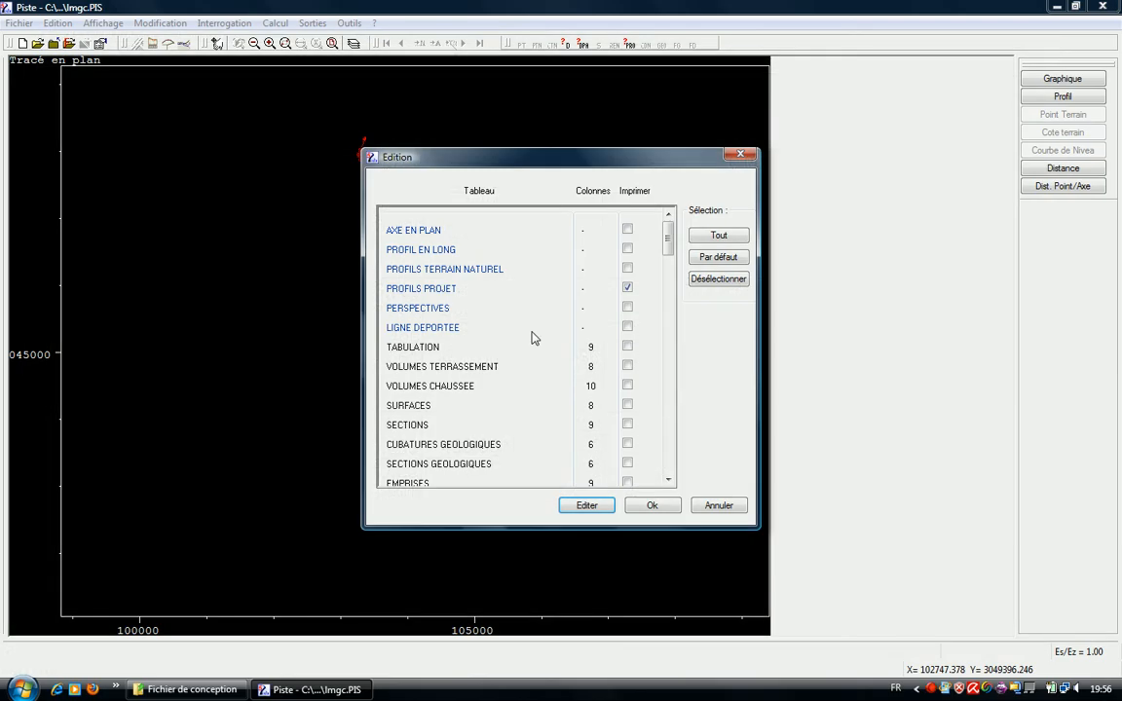
Select only the LIGNE DEPORTEE table, preview it for line type Chaussée droite, examine the offset coordinates, and close the preview
click(628, 288)
click(628, 328)
click(584, 502)
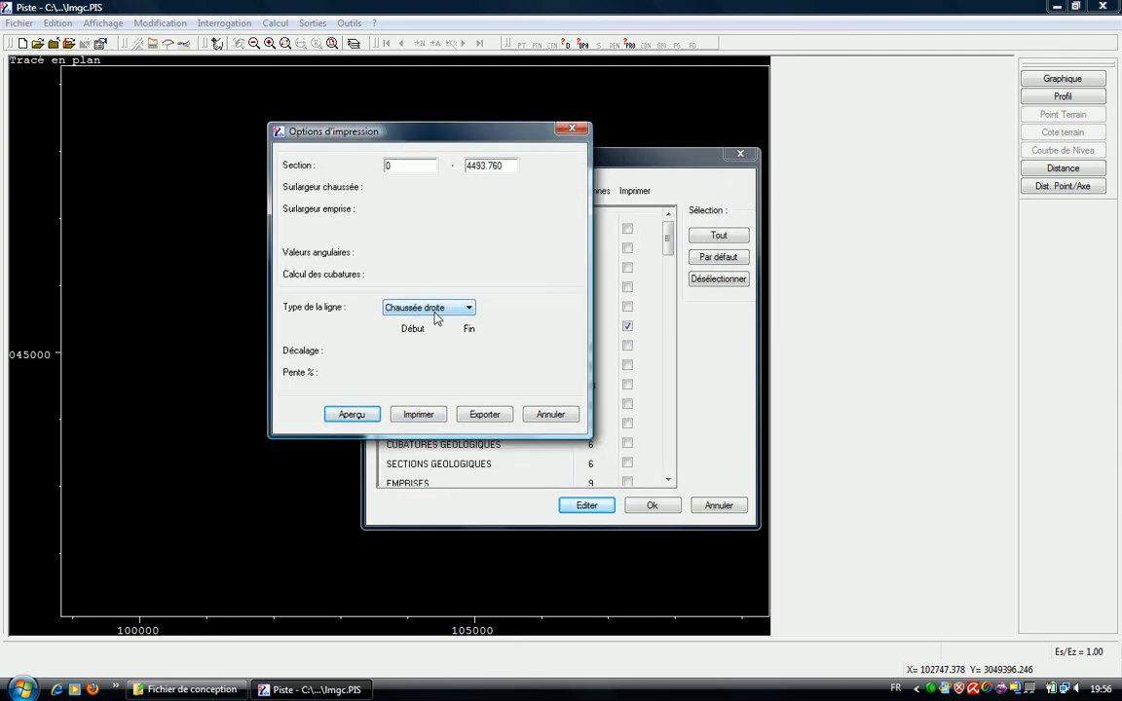
click(350, 415)
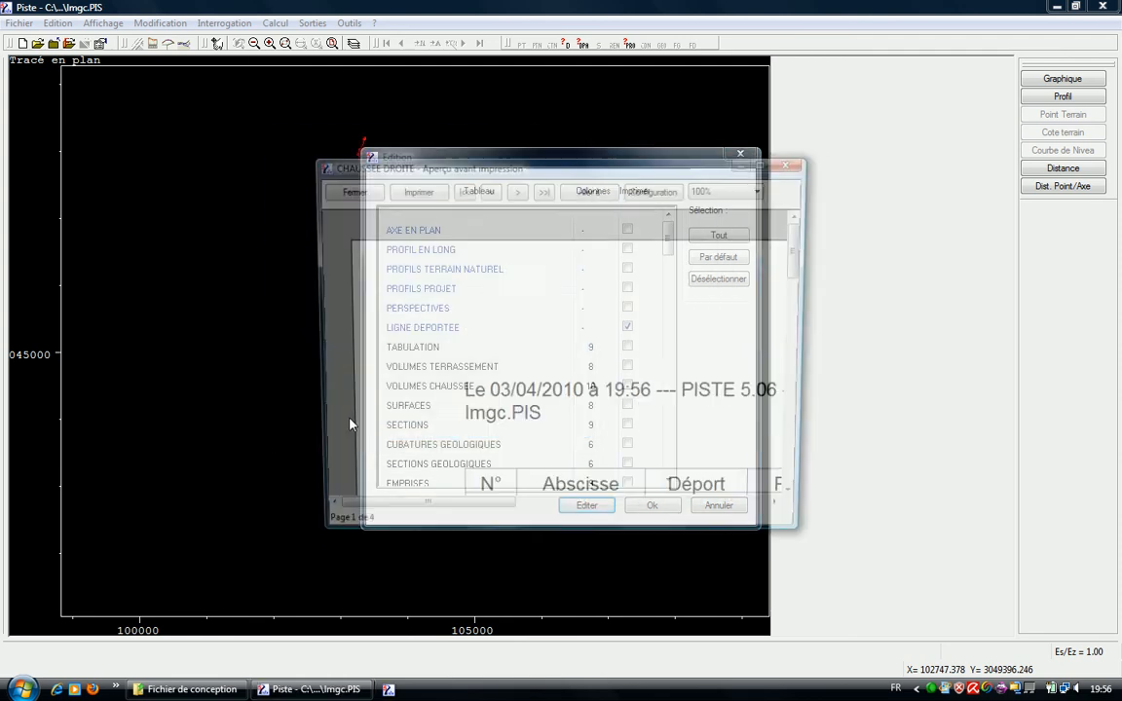
double_click(601, 172)
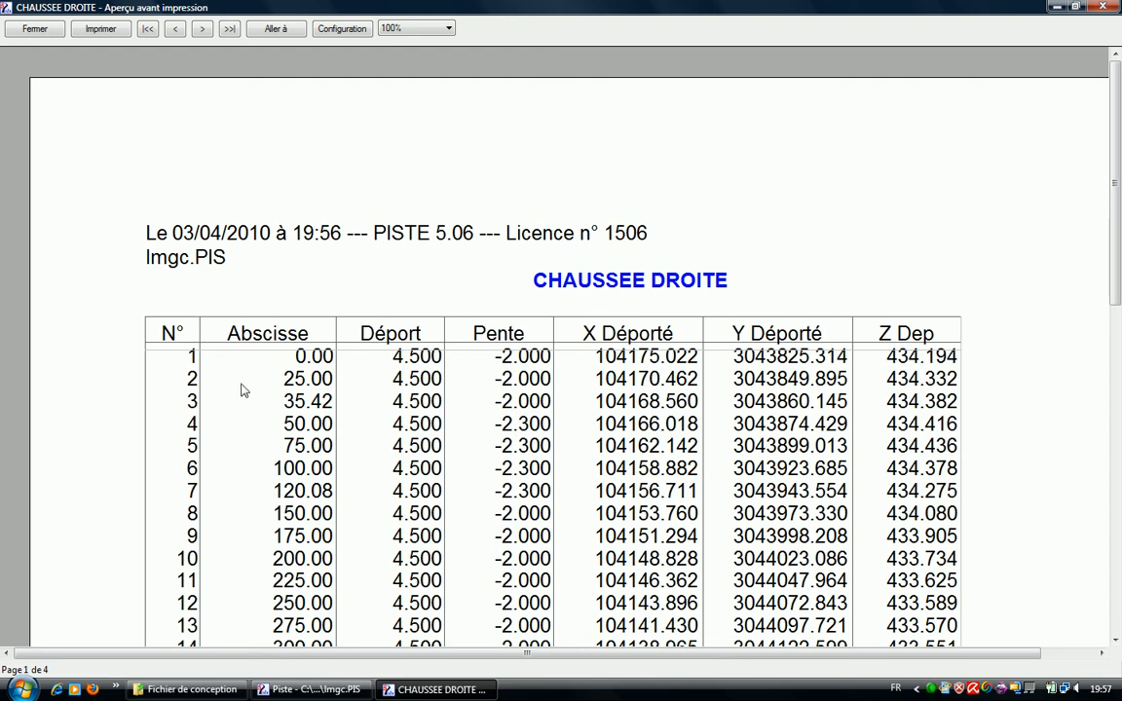
scroll(690, 346, down, 3)
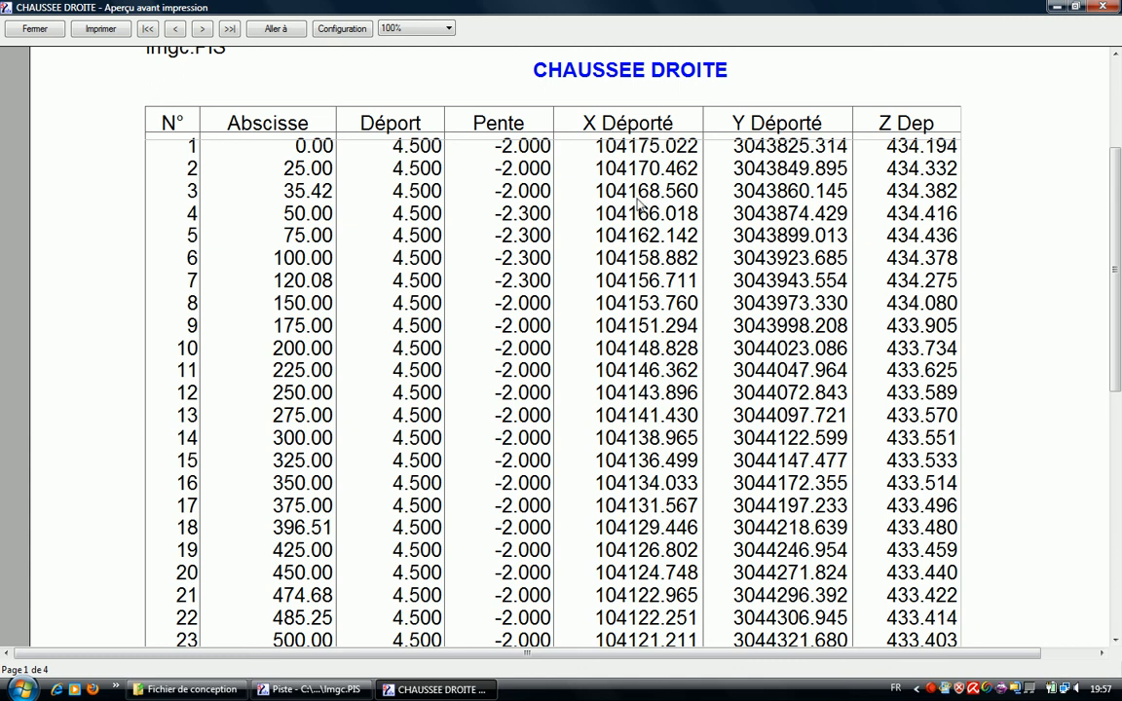
click(36, 29)
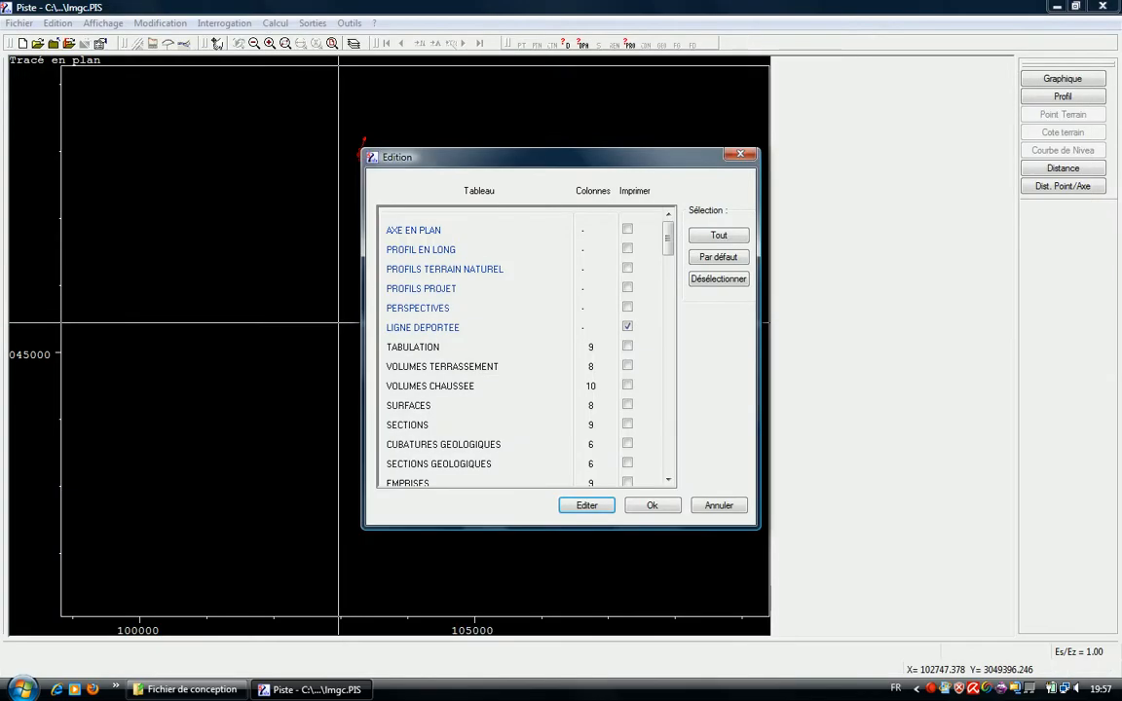
Select only the TABULATION table, examine all its columns in the print preview, and close it
click(627, 326)
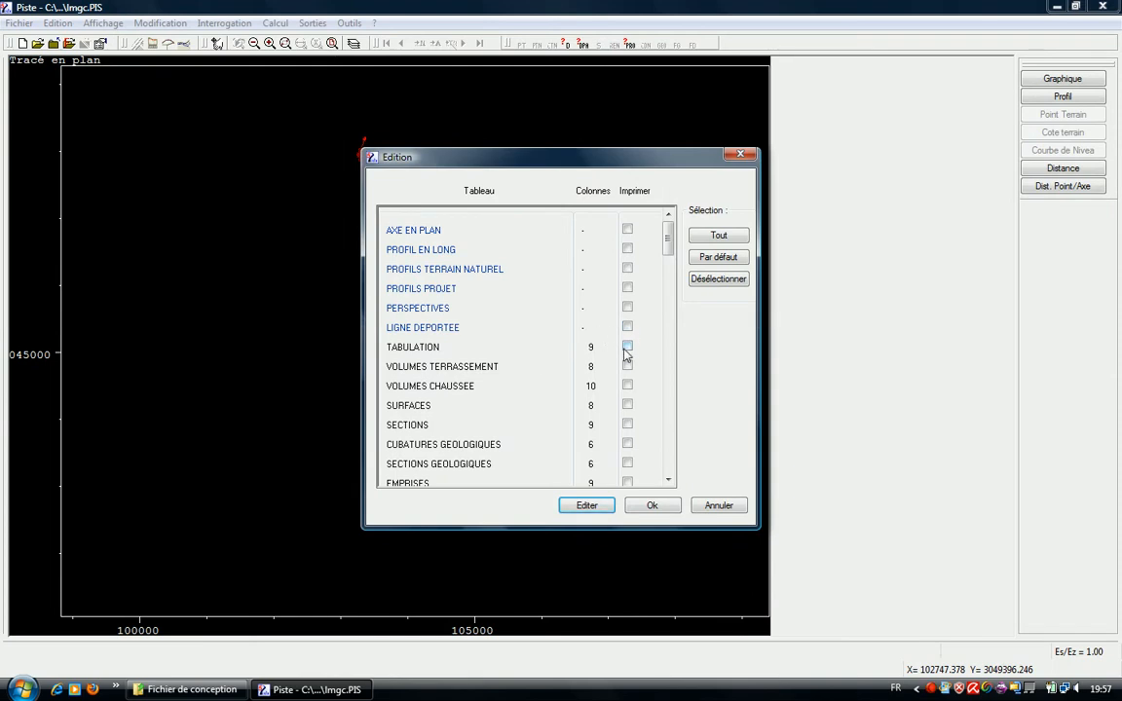
click(627, 348)
click(584, 506)
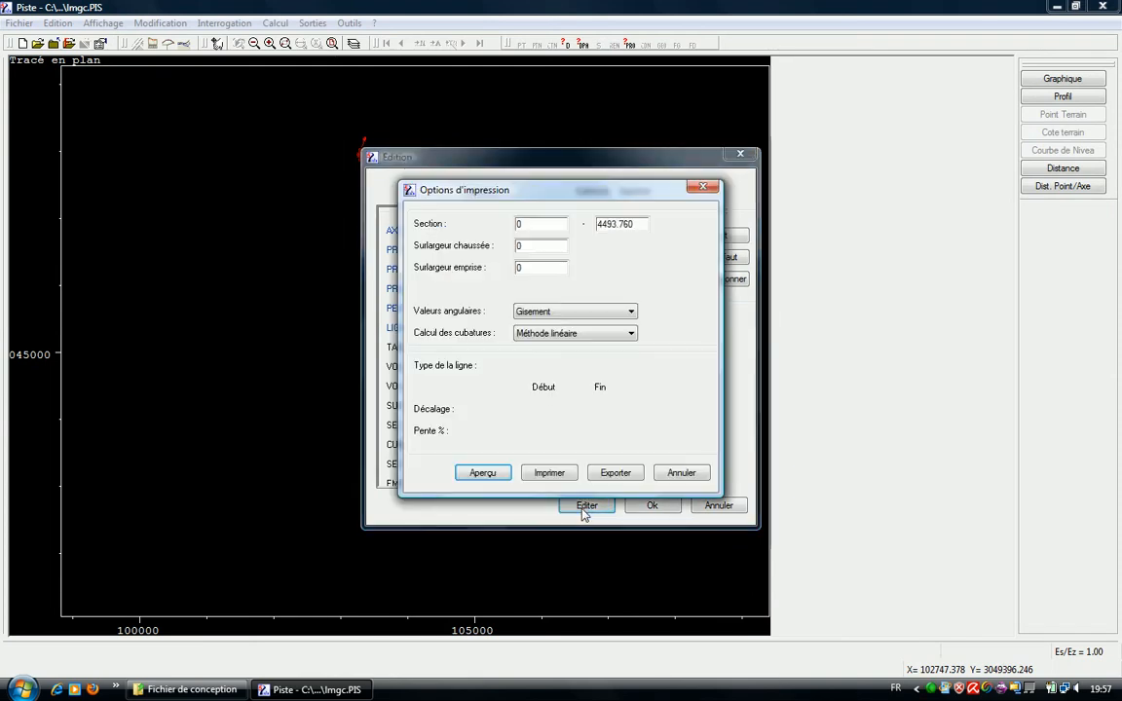
click(483, 473)
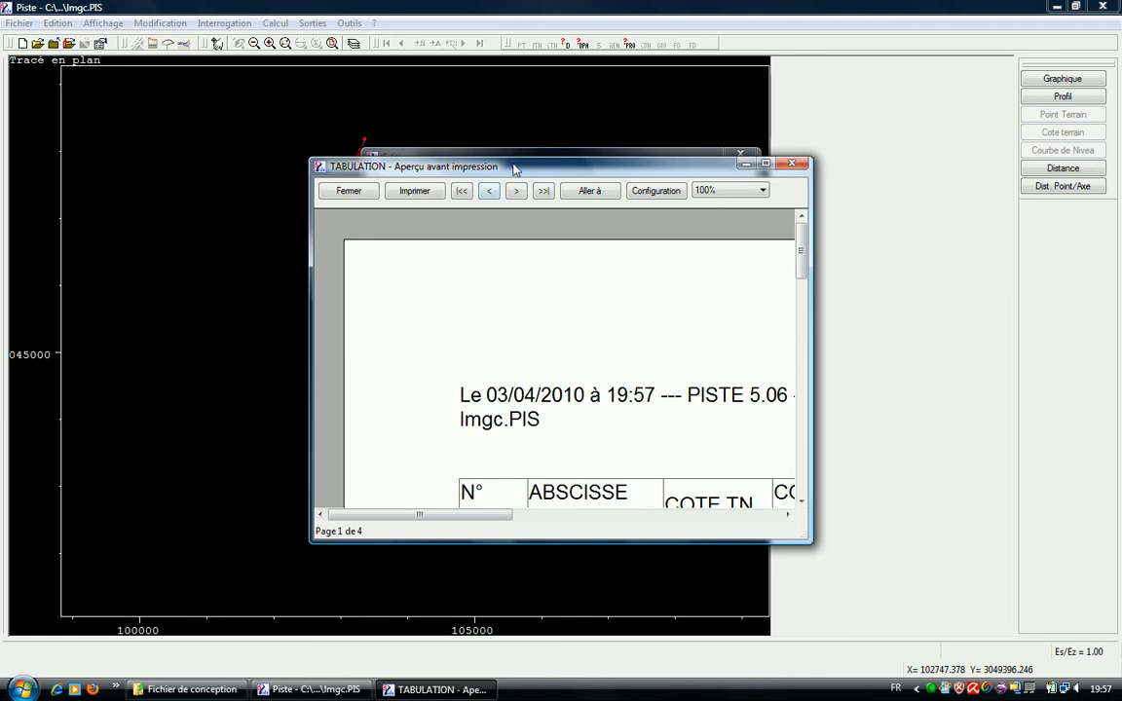
double_click(513, 168)
scroll(394, 307, down, 3)
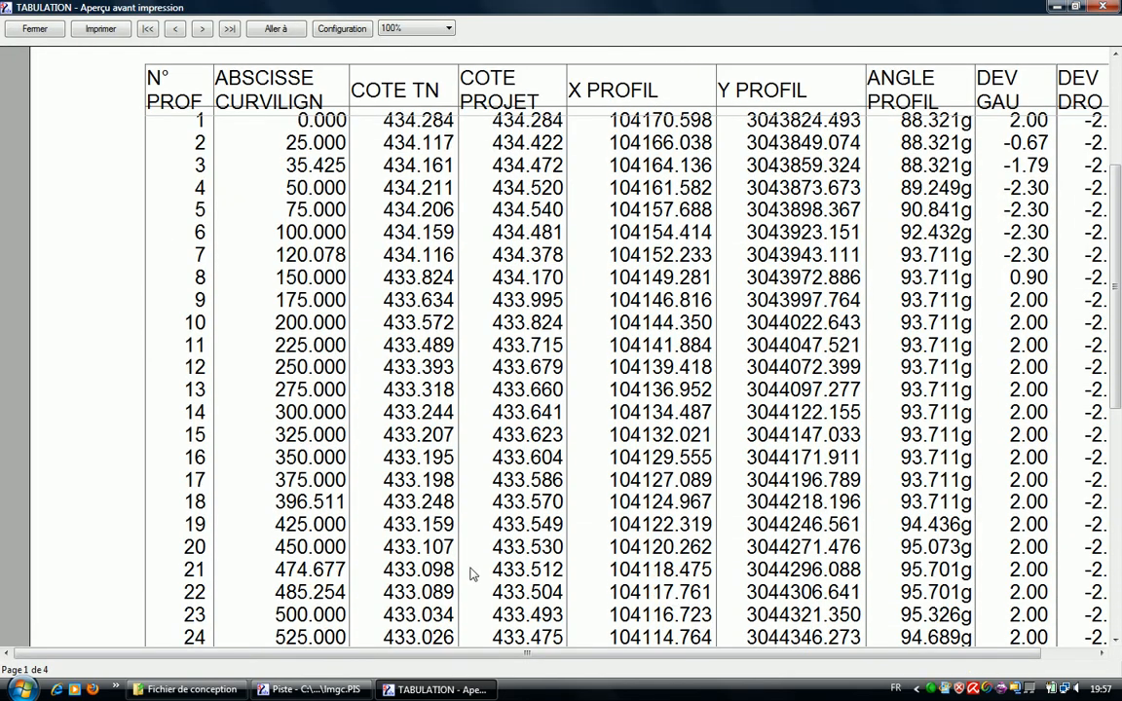
drag(468, 654, 546, 665)
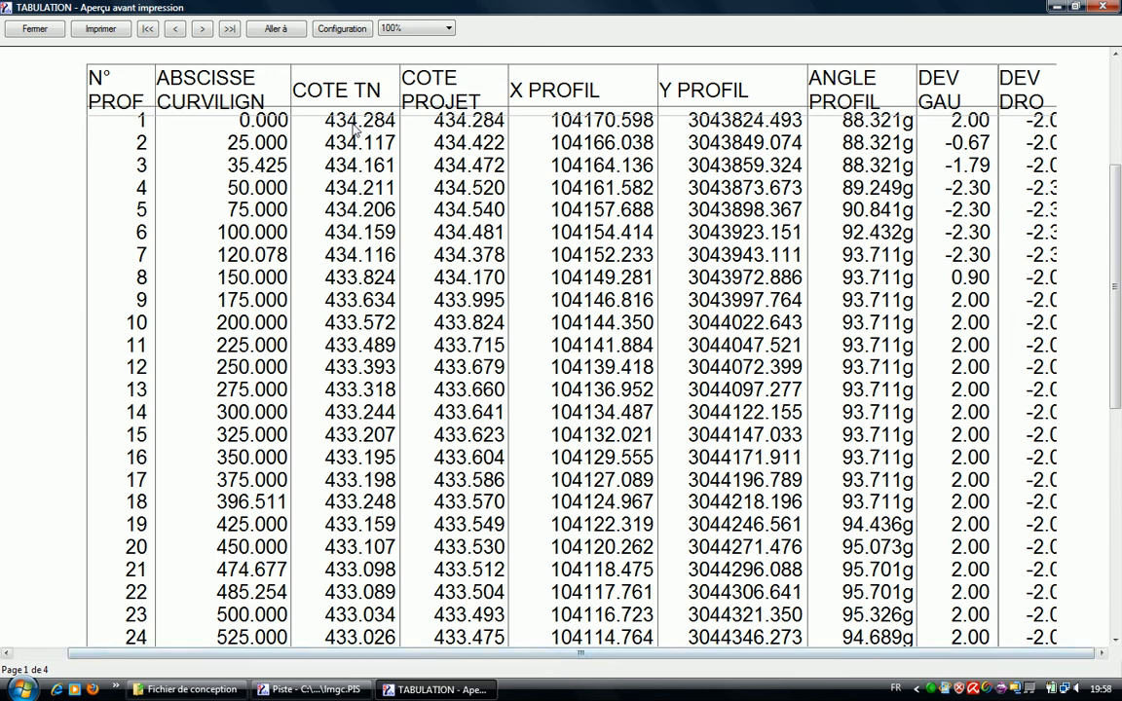
click(54, 30)
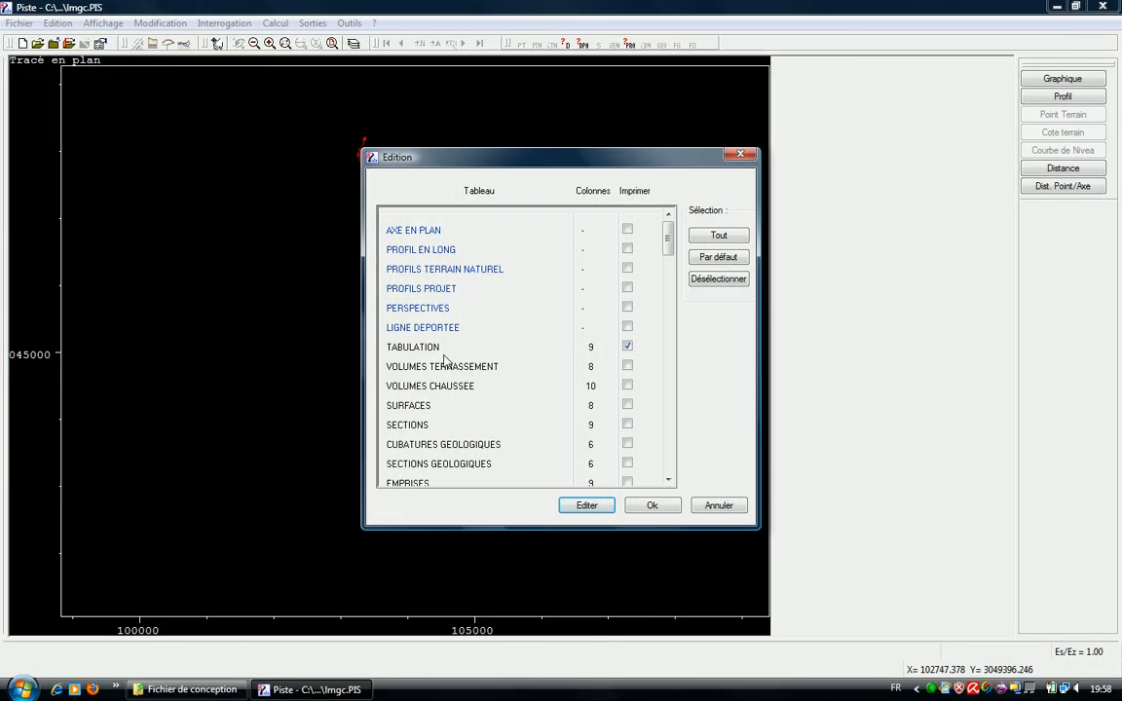
Preview the VOLUMES TERRASSEMENT table instead of TABULATION, examine its first page and the totals on the last page, and close the preview
click(627, 365)
click(587, 504)
click(486, 469)
click(764, 164)
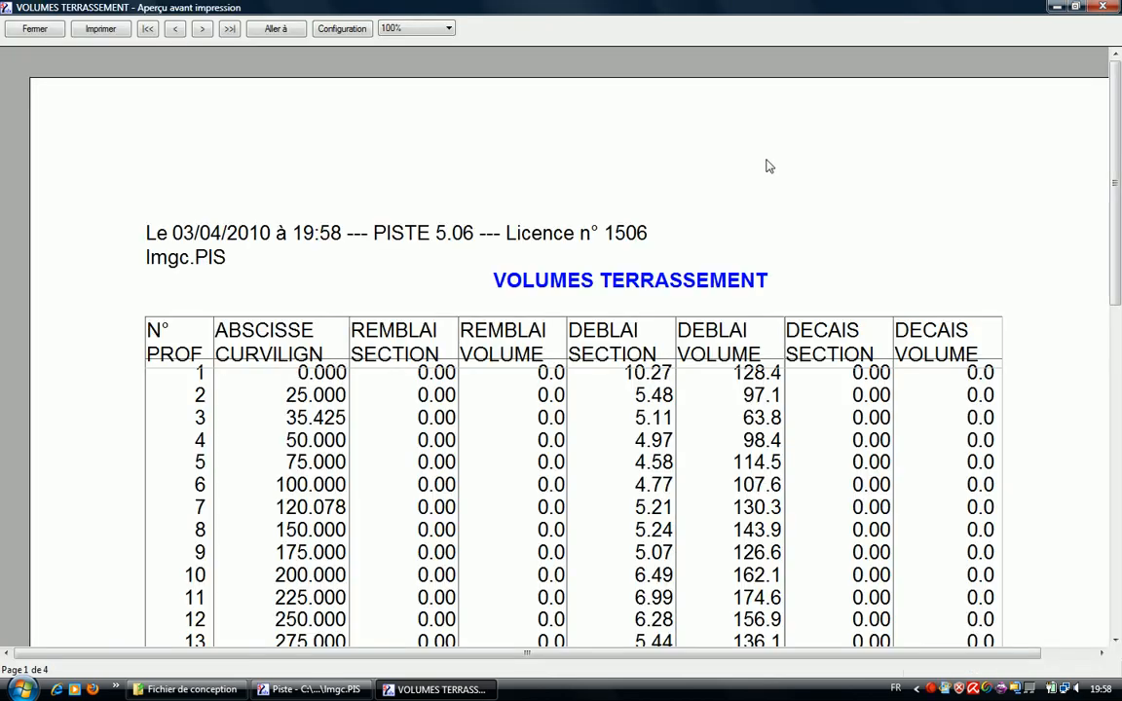
scroll(584, 268, down, 3)
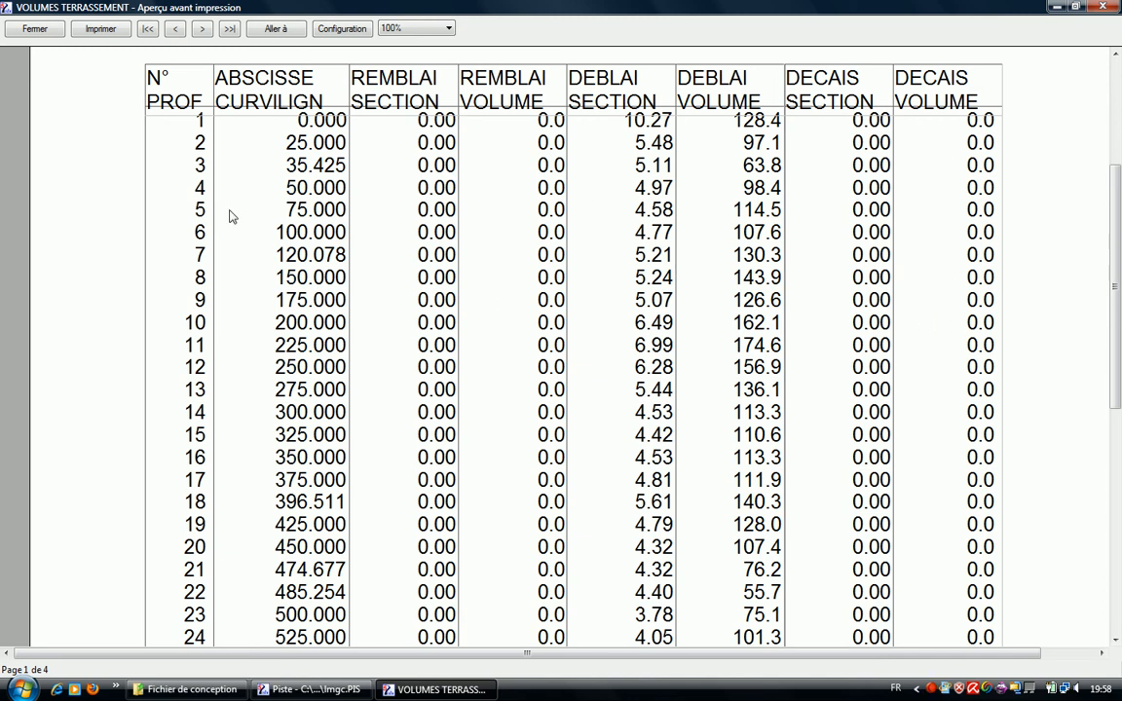
click(228, 28)
scroll(475, 148, down, 6)
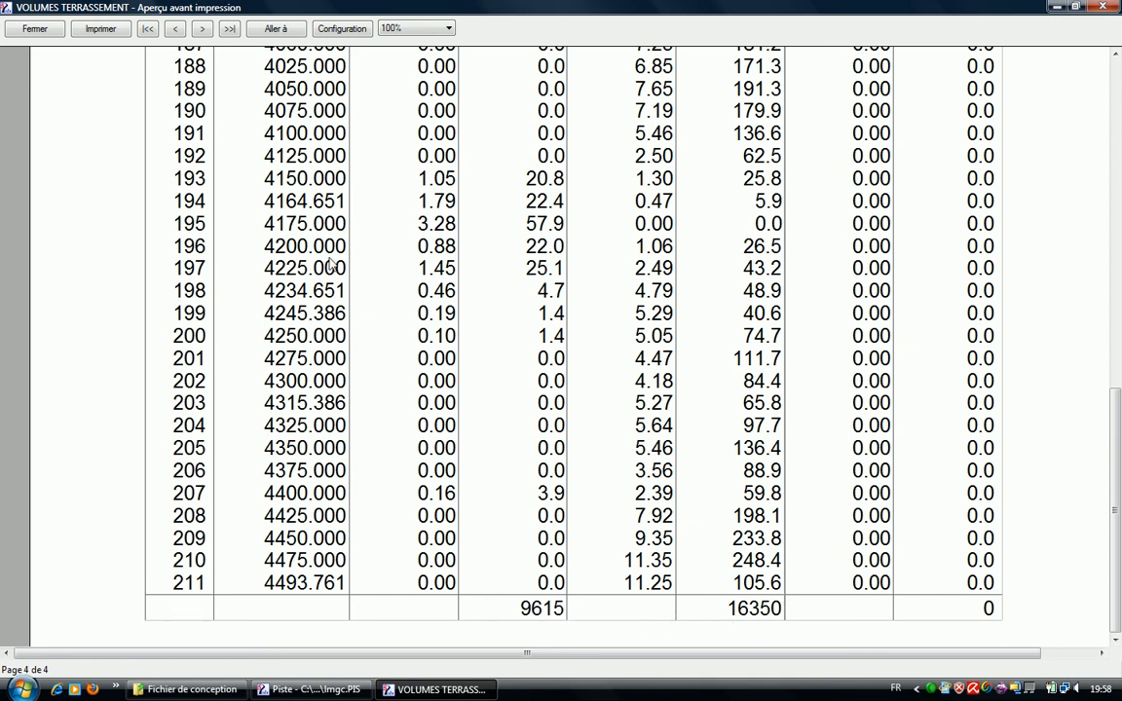
click(35, 28)
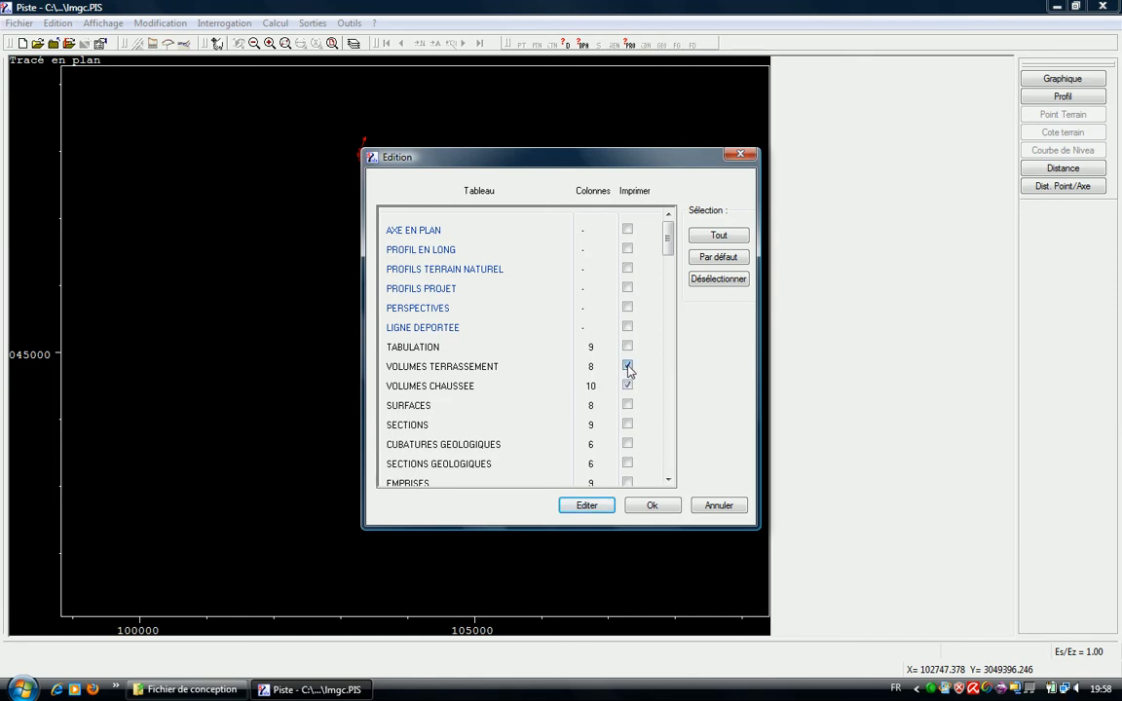
Preview the VOLUMES CHAUSSEE table and examine the FORME, BASE and CHAUSSEE section and volume columns on its first page
click(587, 504)
click(473, 473)
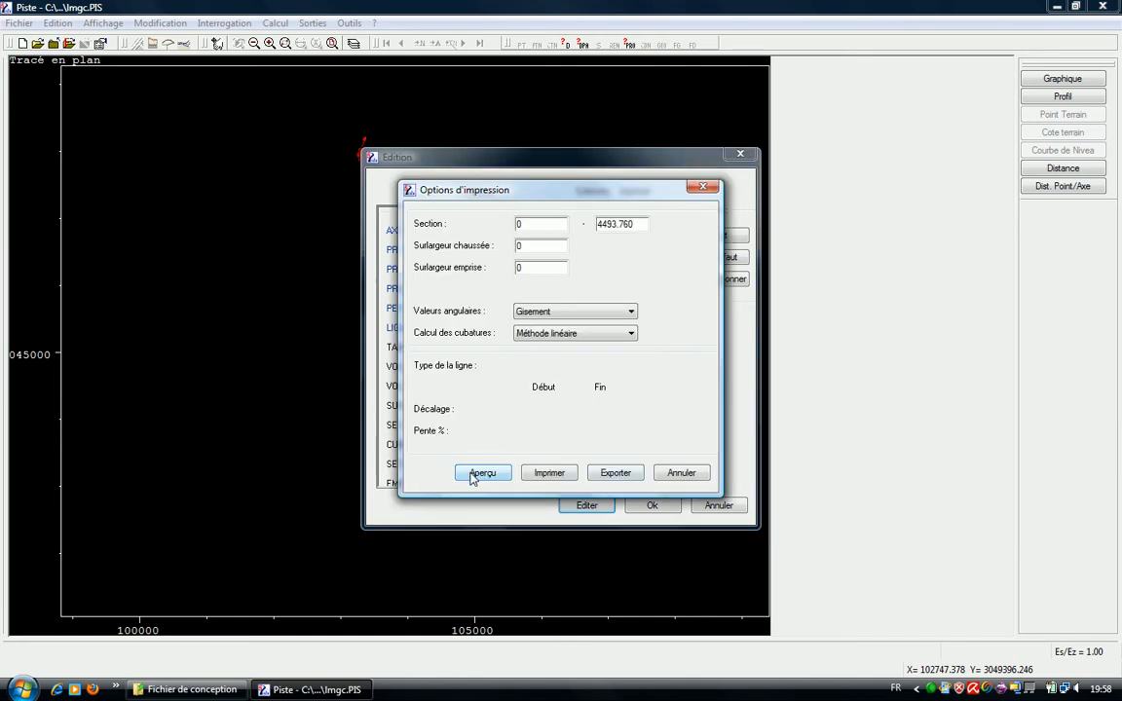
double_click(460, 174)
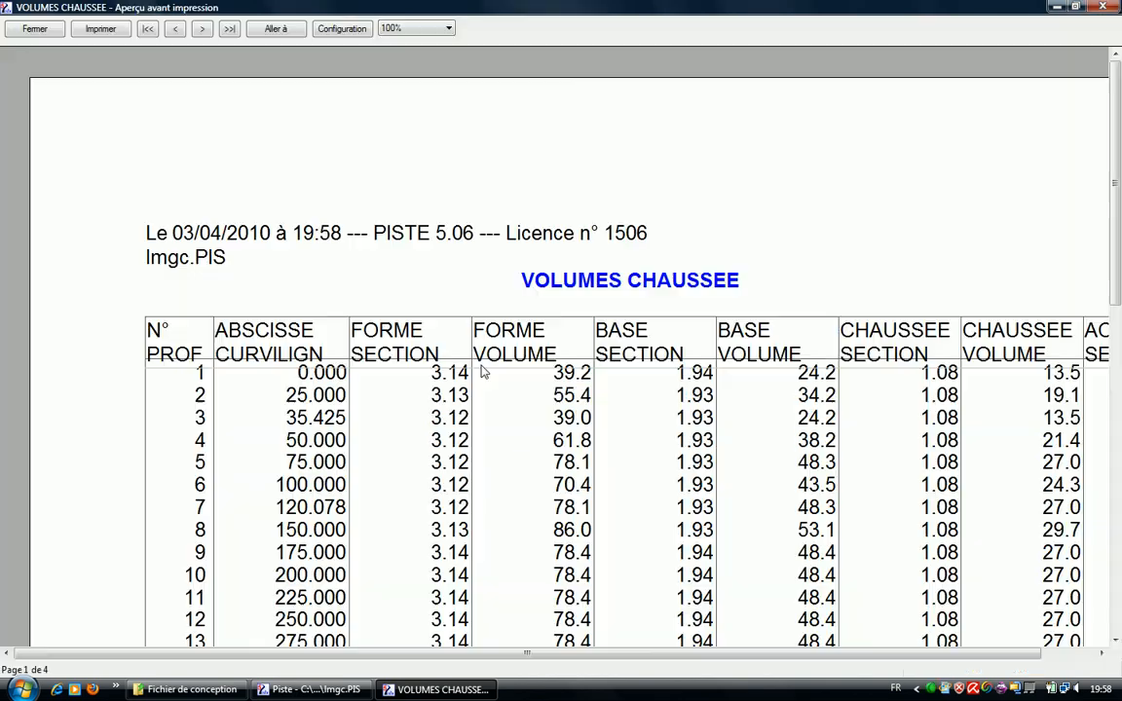
scroll(523, 477, down, 3)
scroll(546, 522, up, 1)
drag(590, 653, 718, 670)
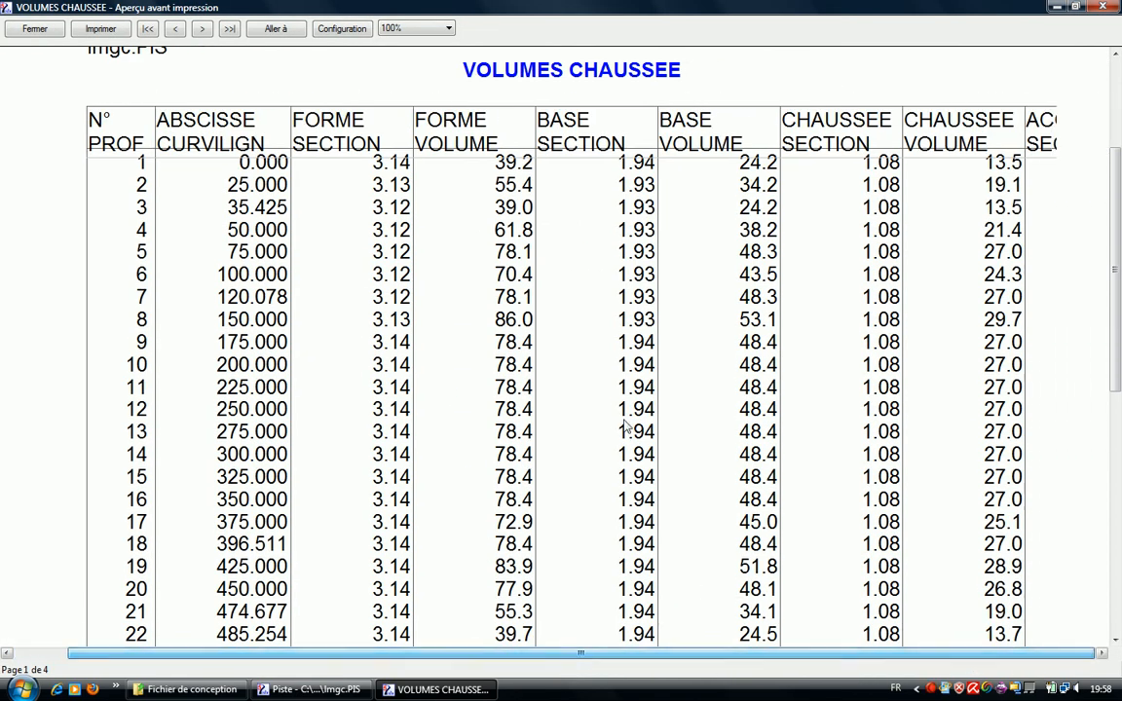
Set the page orientation of the VOLUMES CHAUSSEE preview to Paysage
click(336, 29)
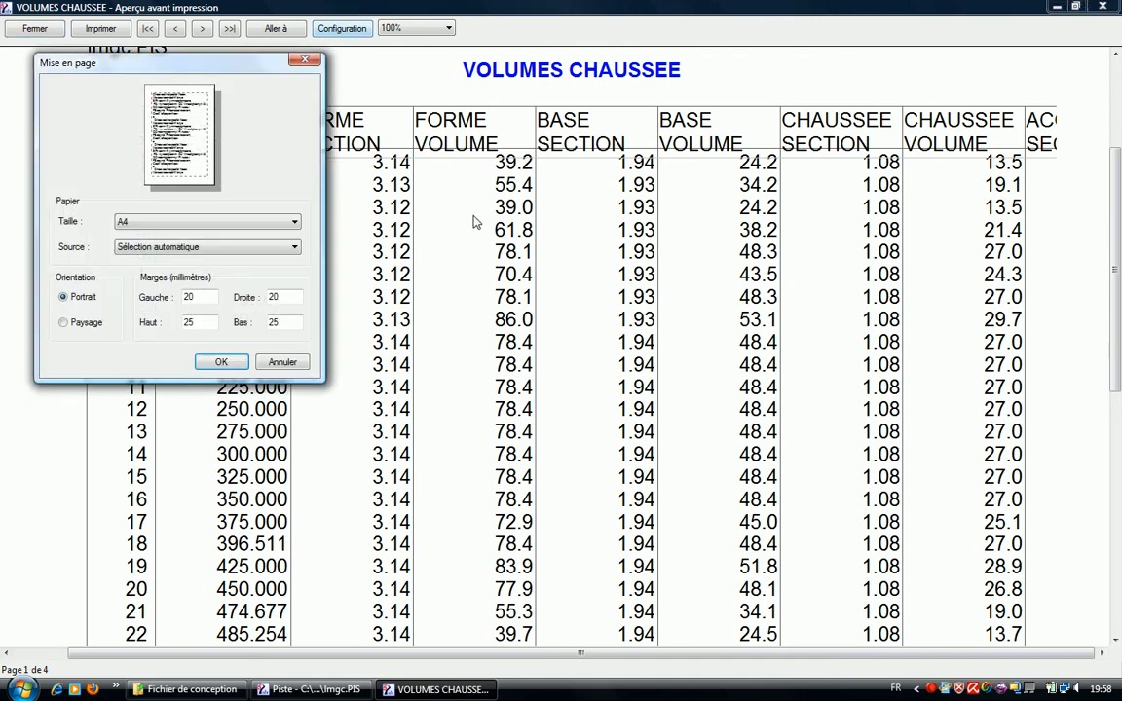
click(64, 322)
click(221, 361)
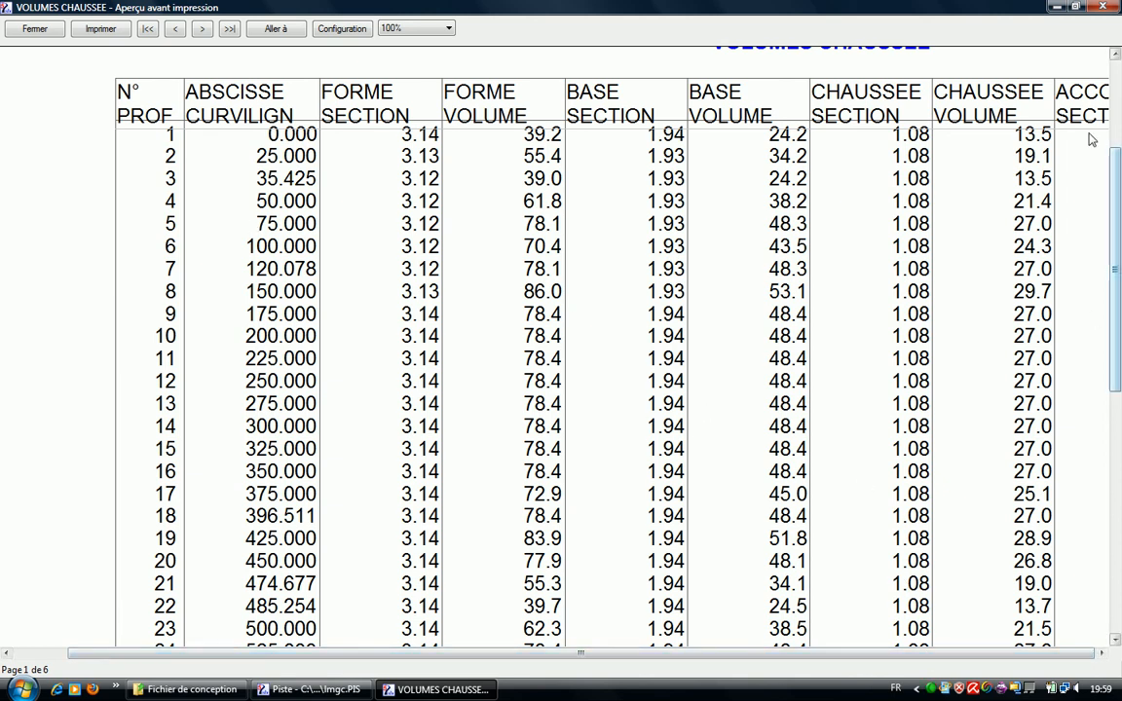
Examine the pavement volume totals on the last page, close the preview, deselect VOLUMES CHAUSSEE and confirm the table selection
click(230, 28)
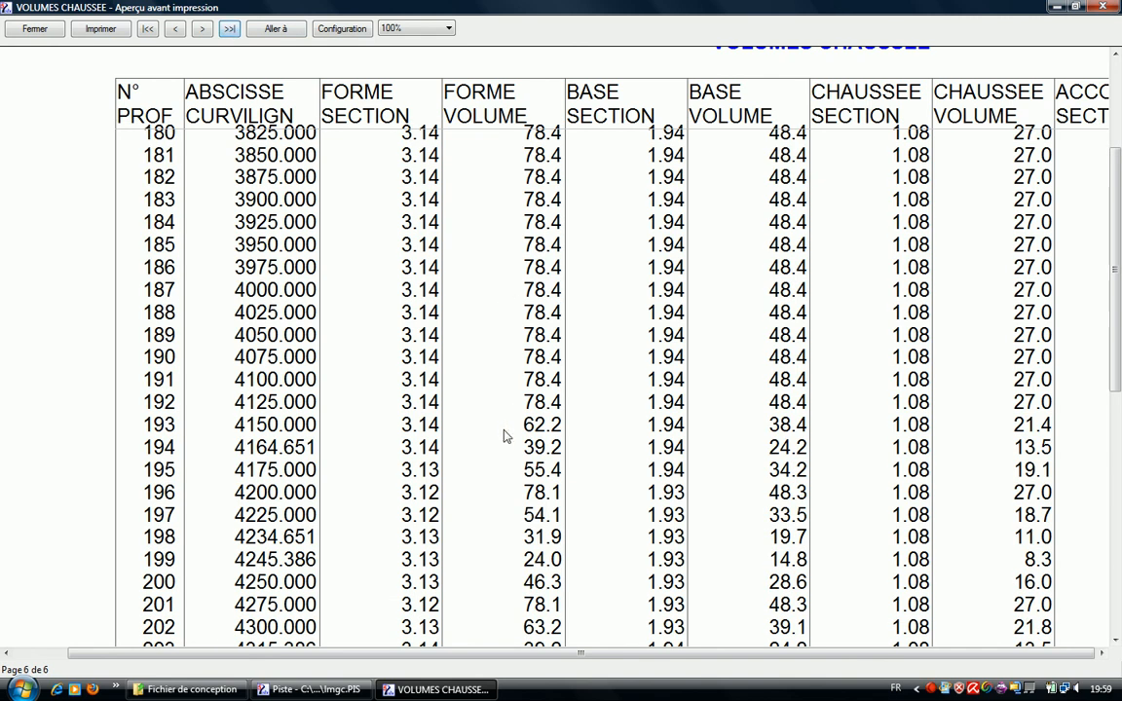
scroll(676, 445, down, 5)
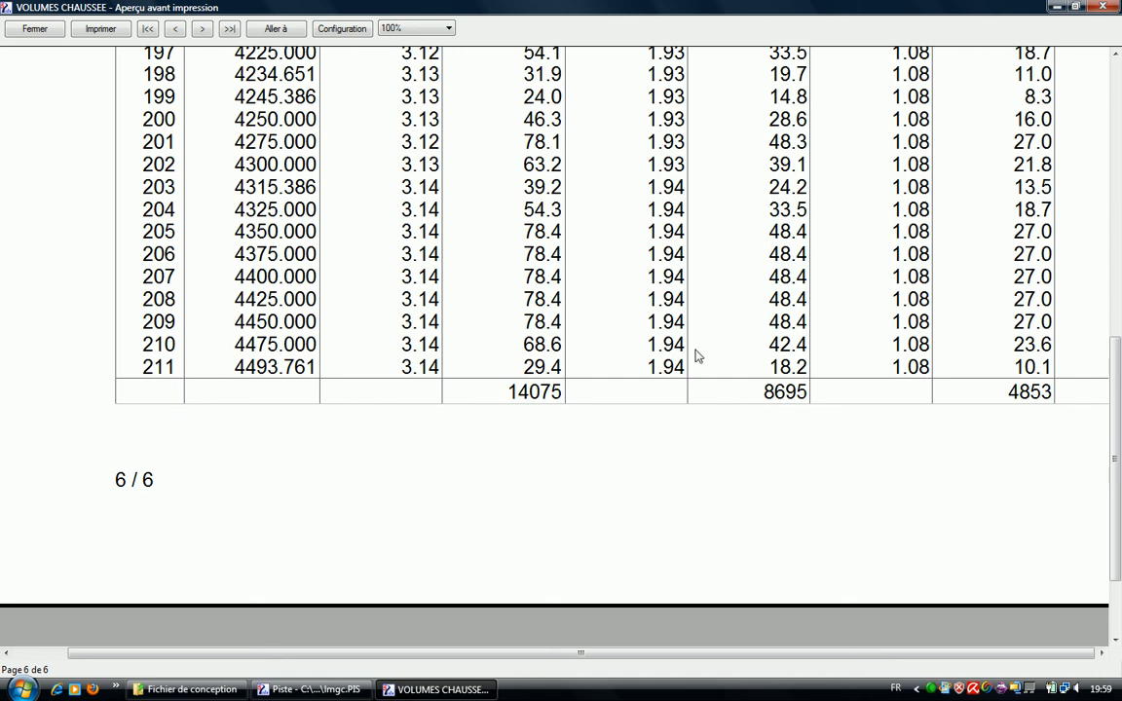
click(39, 29)
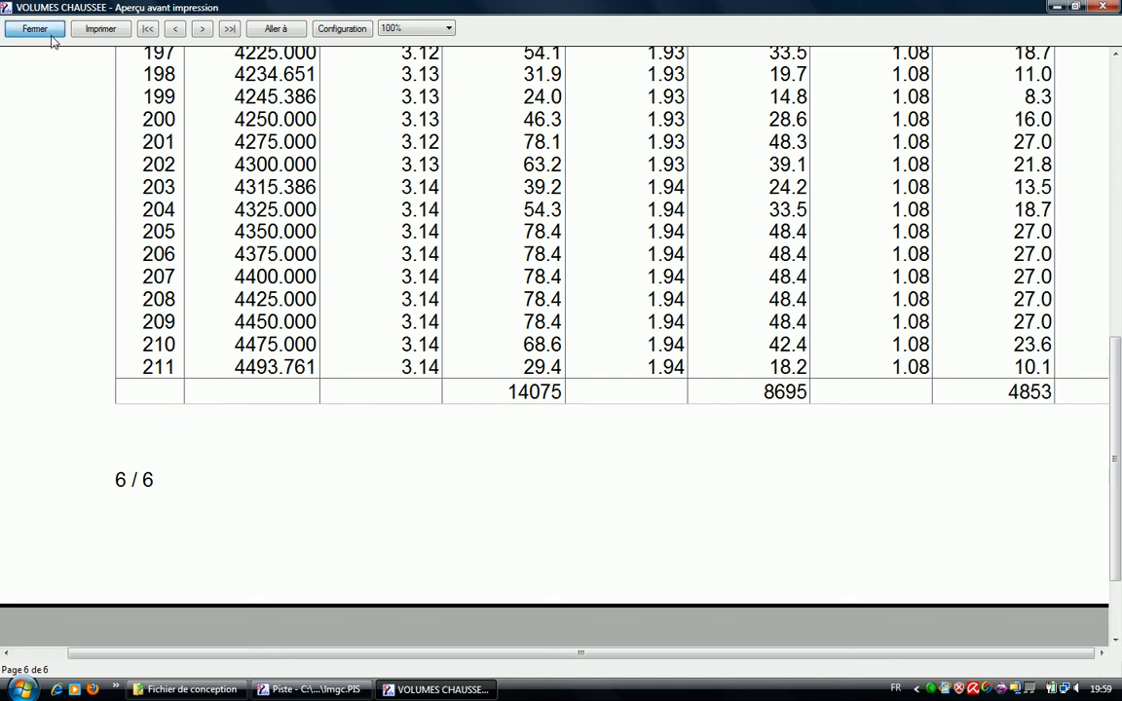
click(627, 386)
mouse_move(664, 244)
mouse_down()
mouse_move(668, 258)
mouse_move(686, 240)
mouse_up()
click(652, 505)
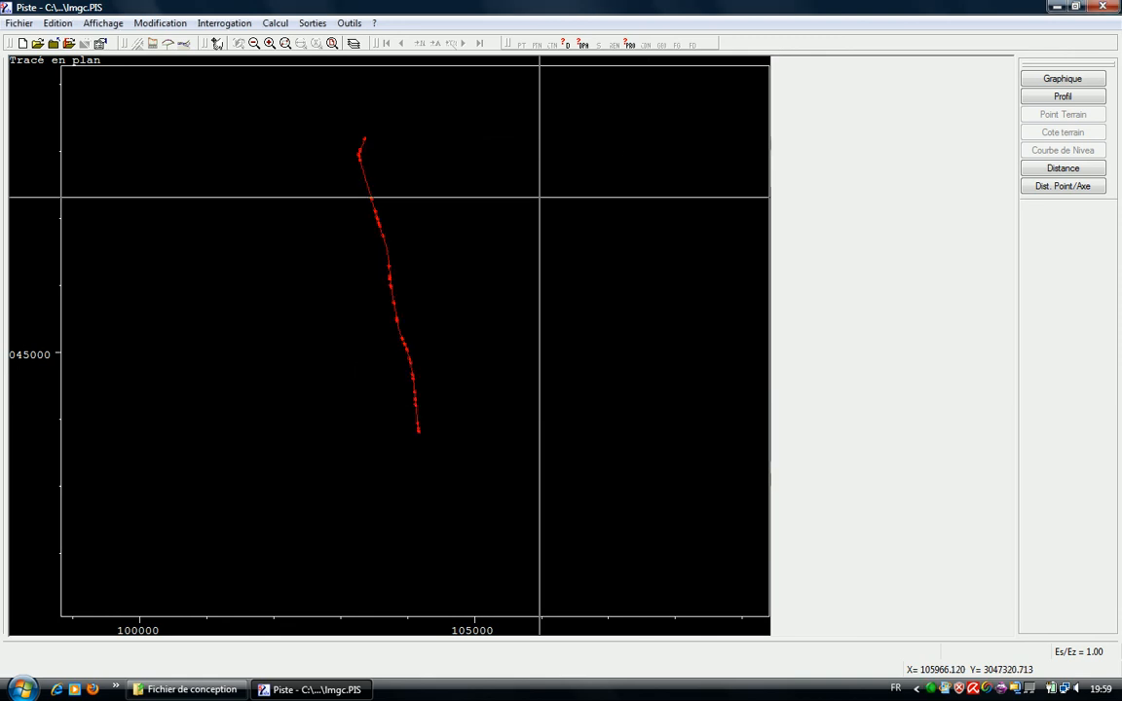
Create a custom output table titled "reprofilage" in the empty ninth entry of the table composition list
click(313, 22)
mouse_move(316, 47)
click(468, 60)
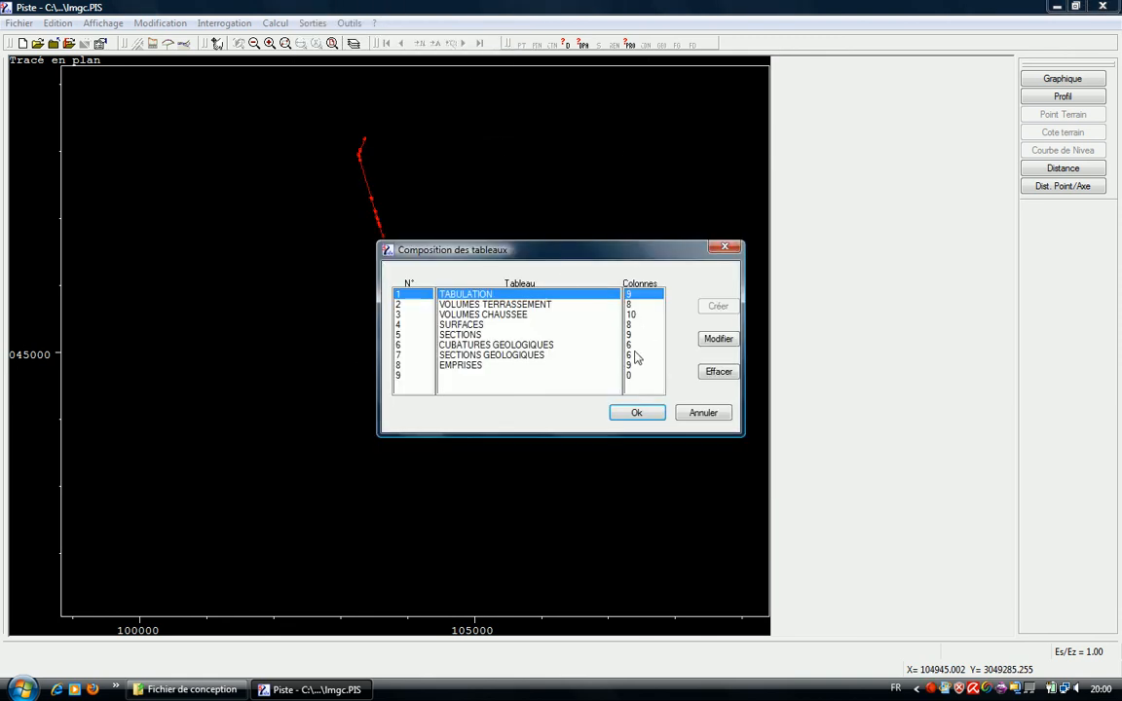
click(489, 375)
click(726, 307)
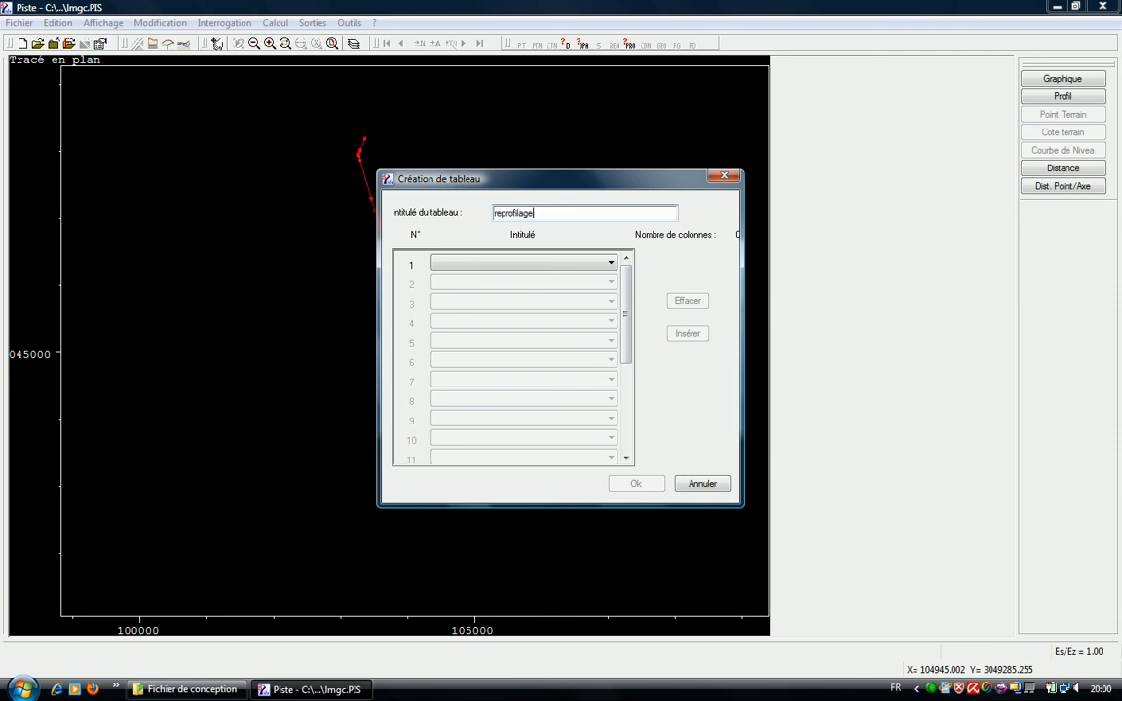
Set the first column of the reprofilage table to N° PROF and the second to REPROF SECTION
click(494, 262)
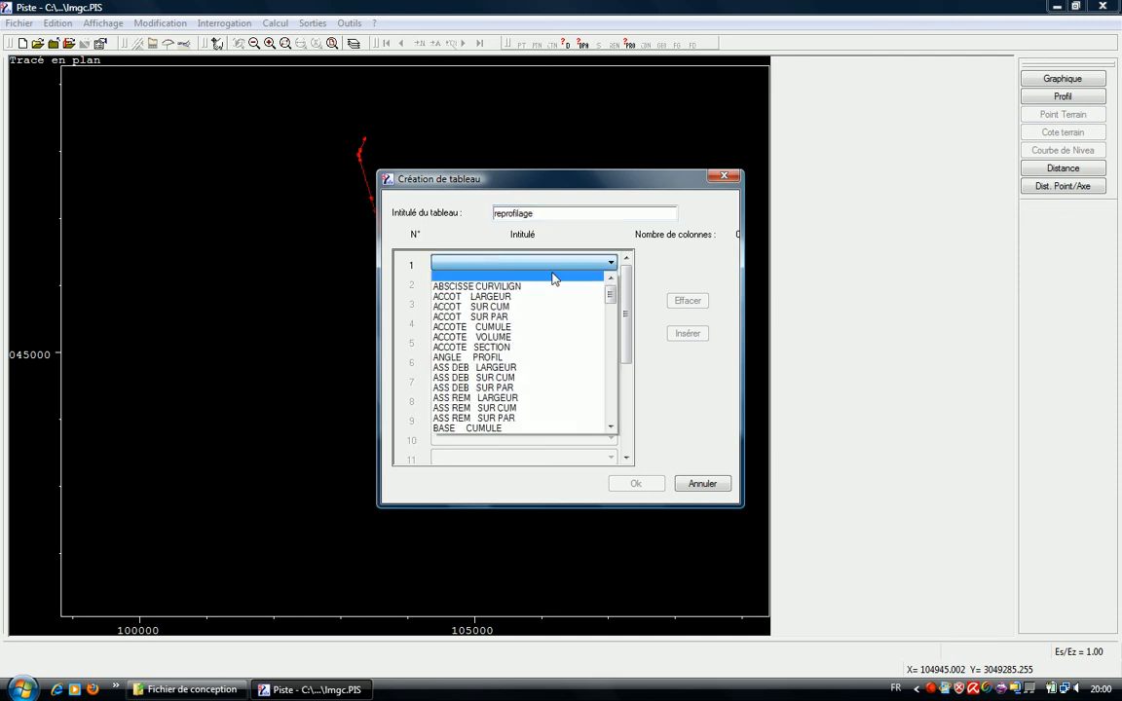
drag(613, 302, 613, 378)
click(523, 316)
click(561, 283)
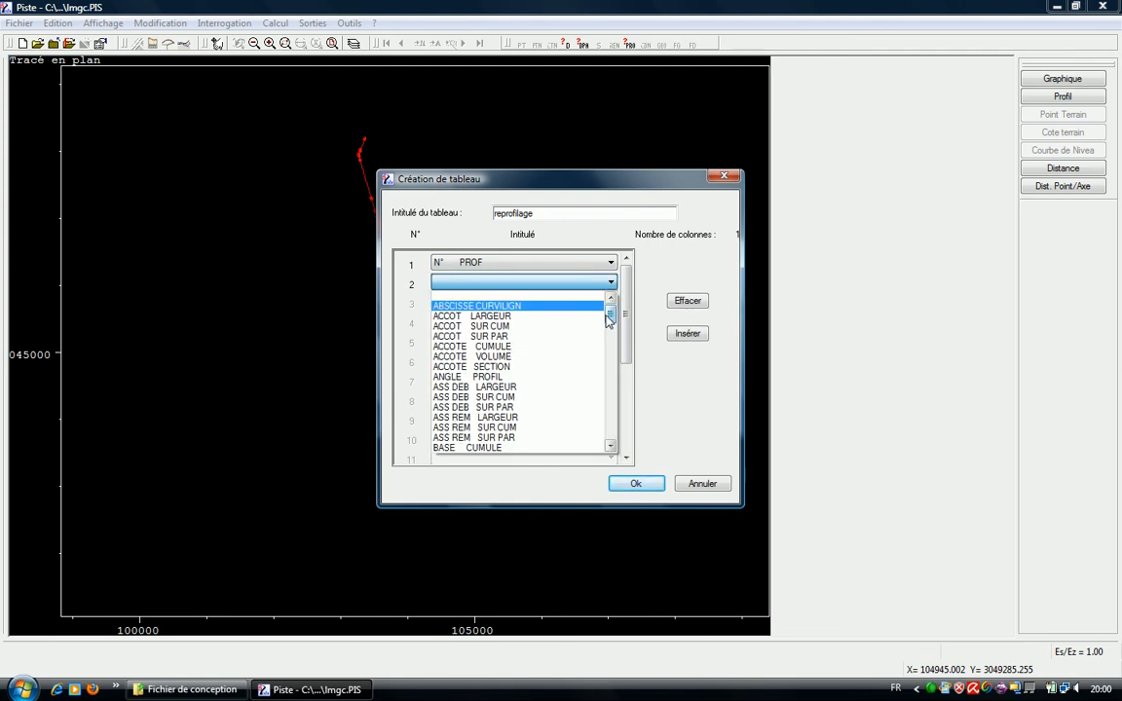
drag(612, 319, 619, 404)
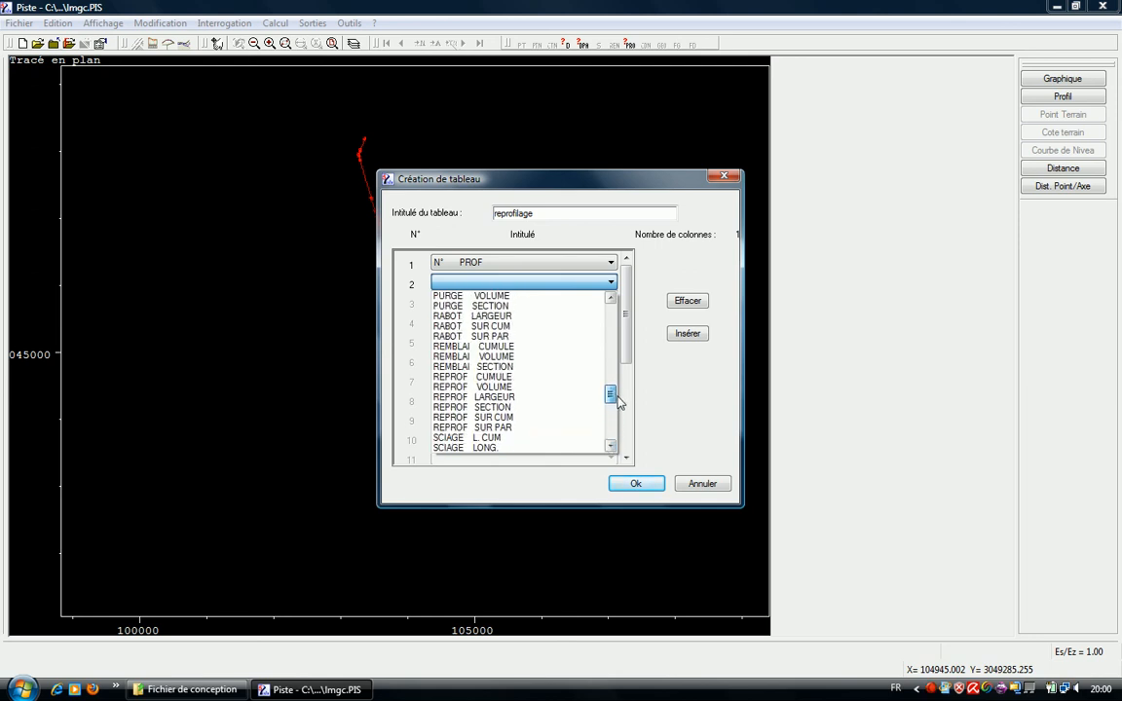
click(518, 408)
Set the third column of the reprofilage table to REPROF LARGEUR and save the table composition
click(557, 302)
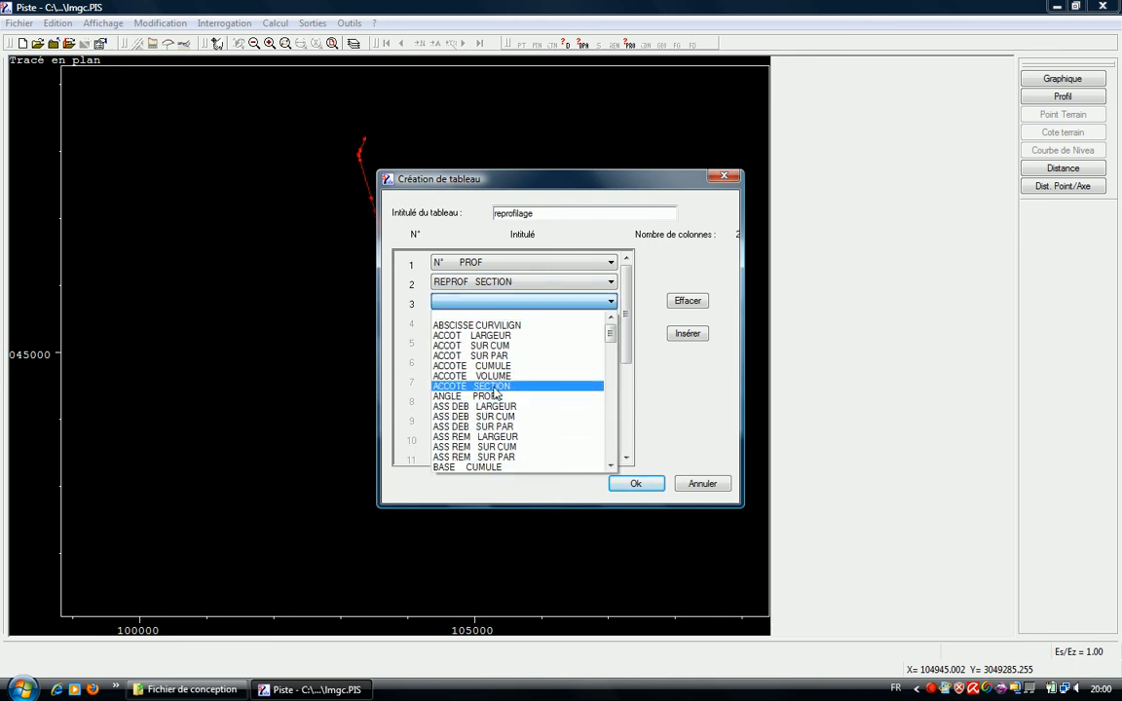
drag(611, 333, 613, 424)
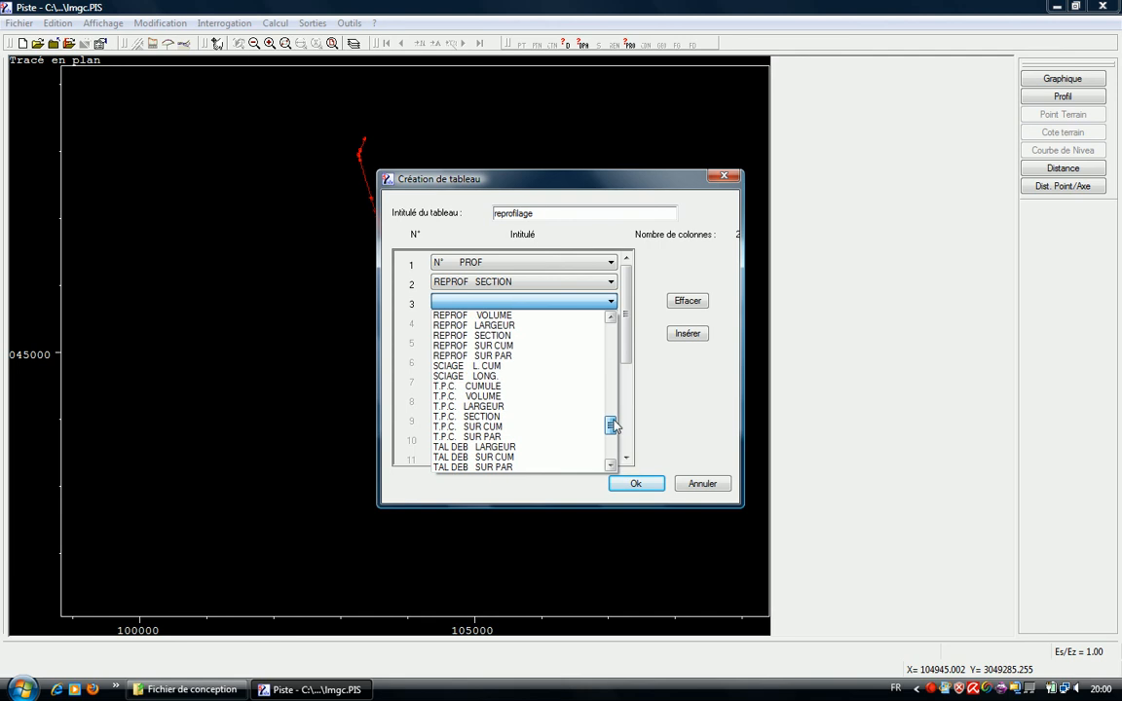
click(526, 326)
click(641, 480)
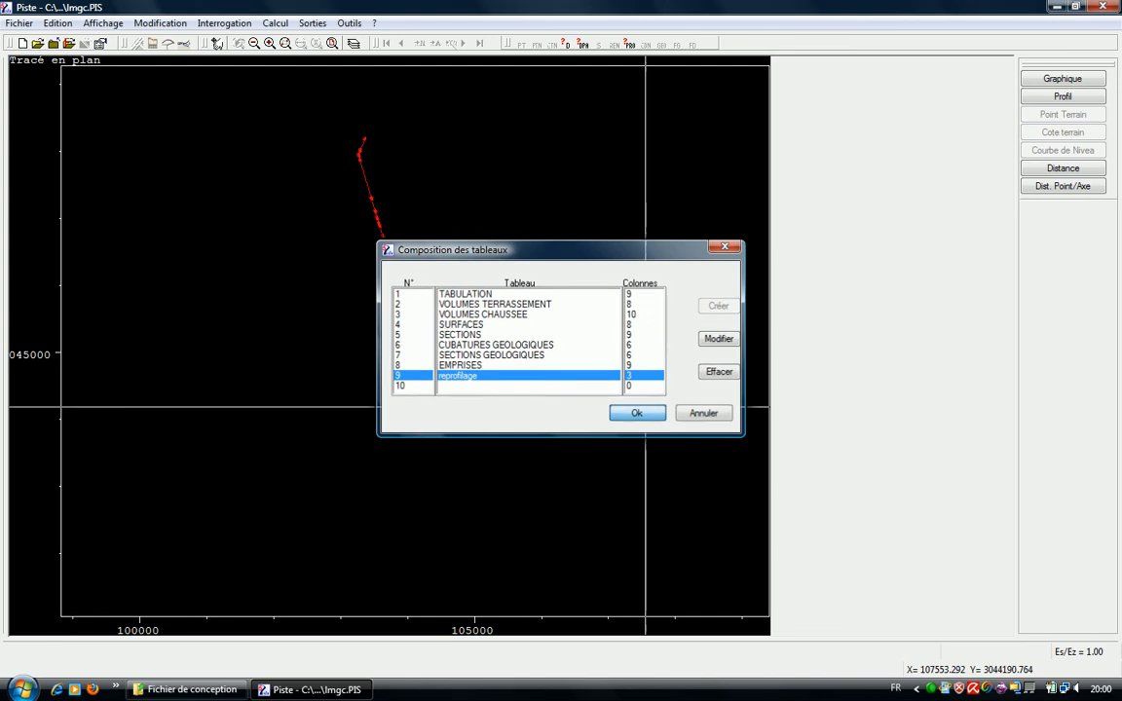
click(637, 413)
Select the reprofilage table for printing and open its print preview at full screen size
click(312, 23)
mouse_move(321, 44)
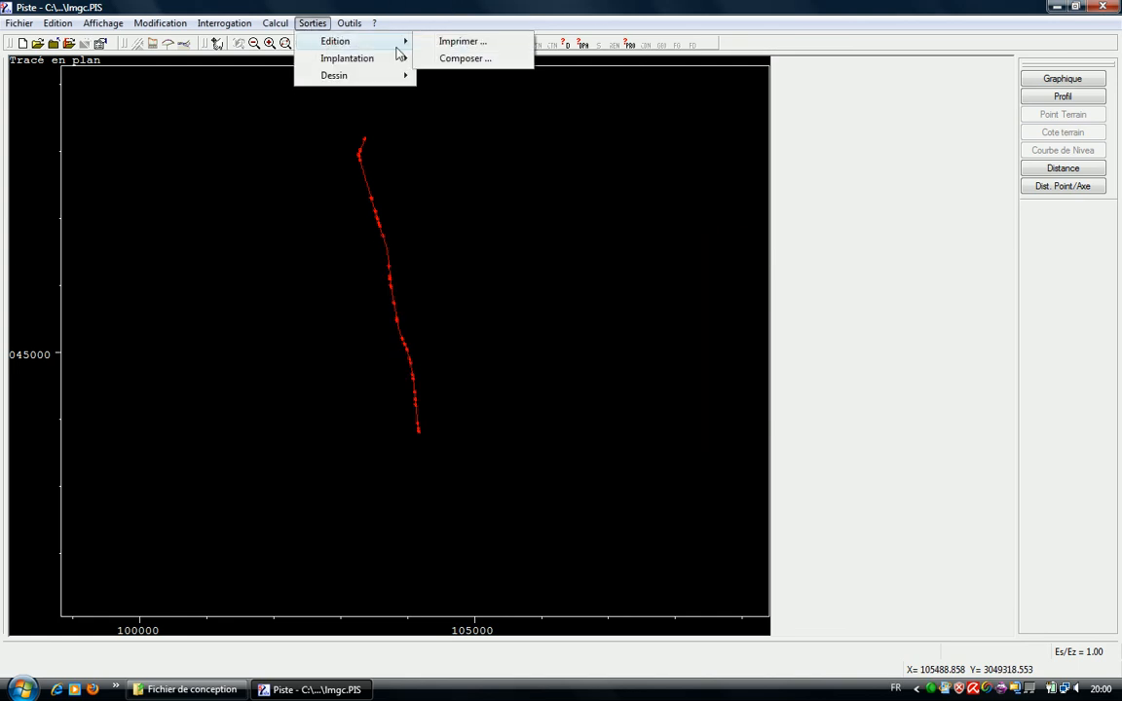
click(462, 41)
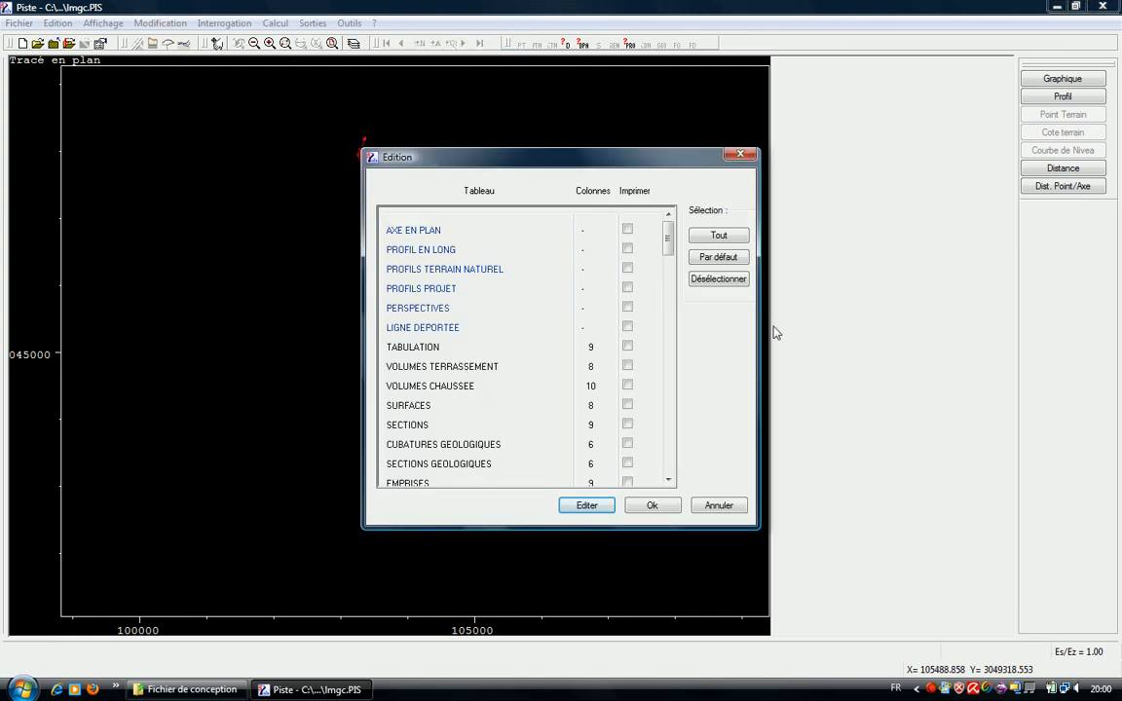
scroll(666, 239, down, 3)
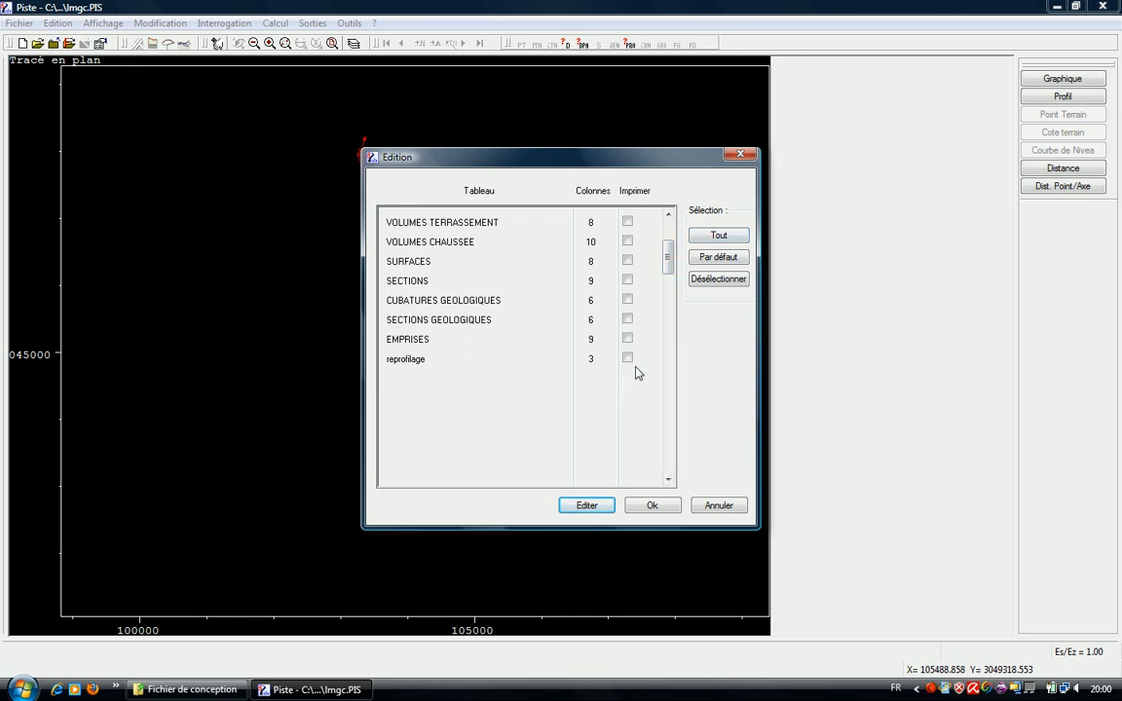
click(627, 358)
drag(667, 241, 666, 208)
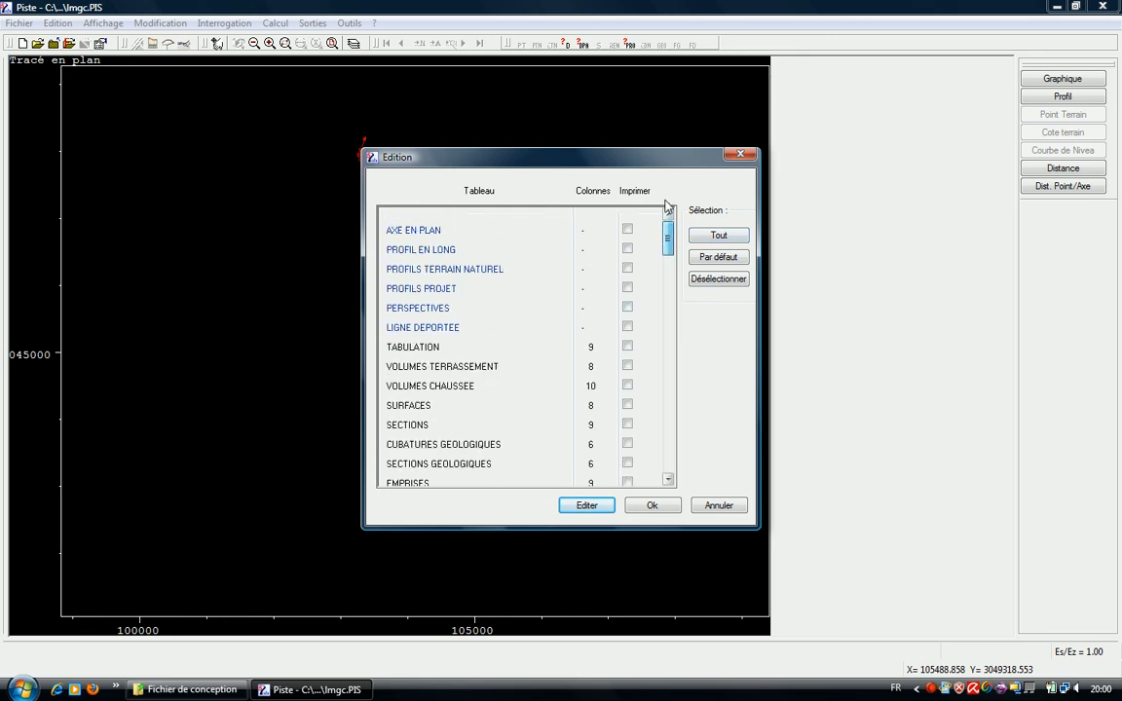
click(585, 505)
click(484, 473)
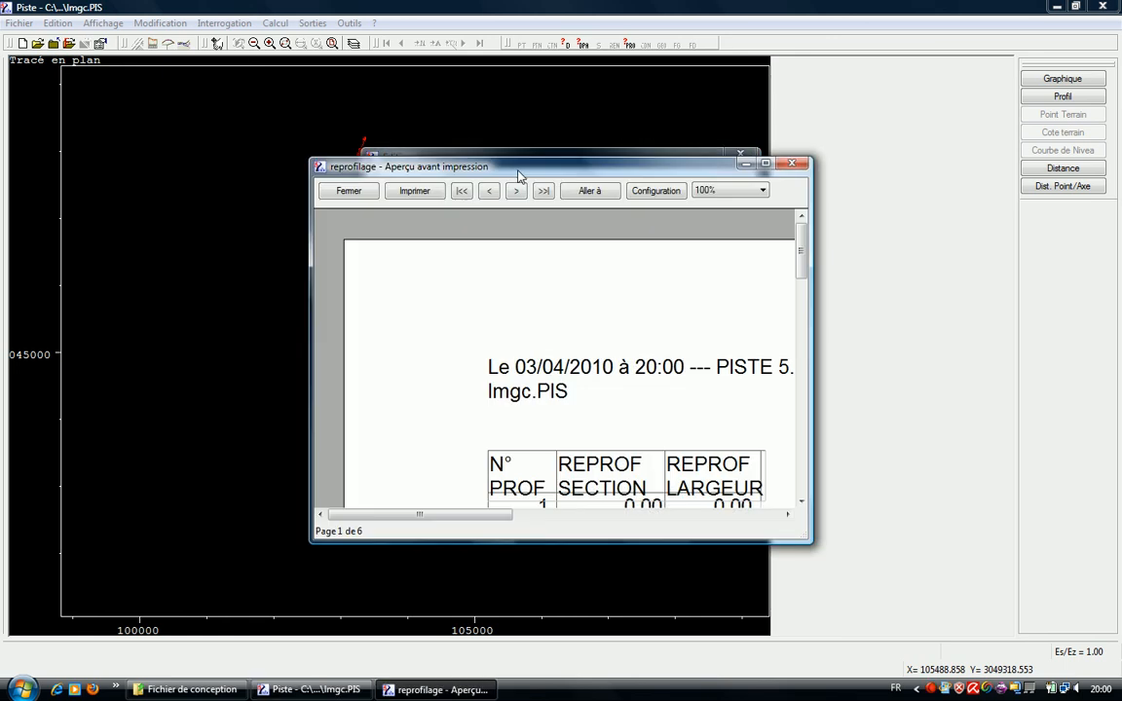
double_click(516, 169)
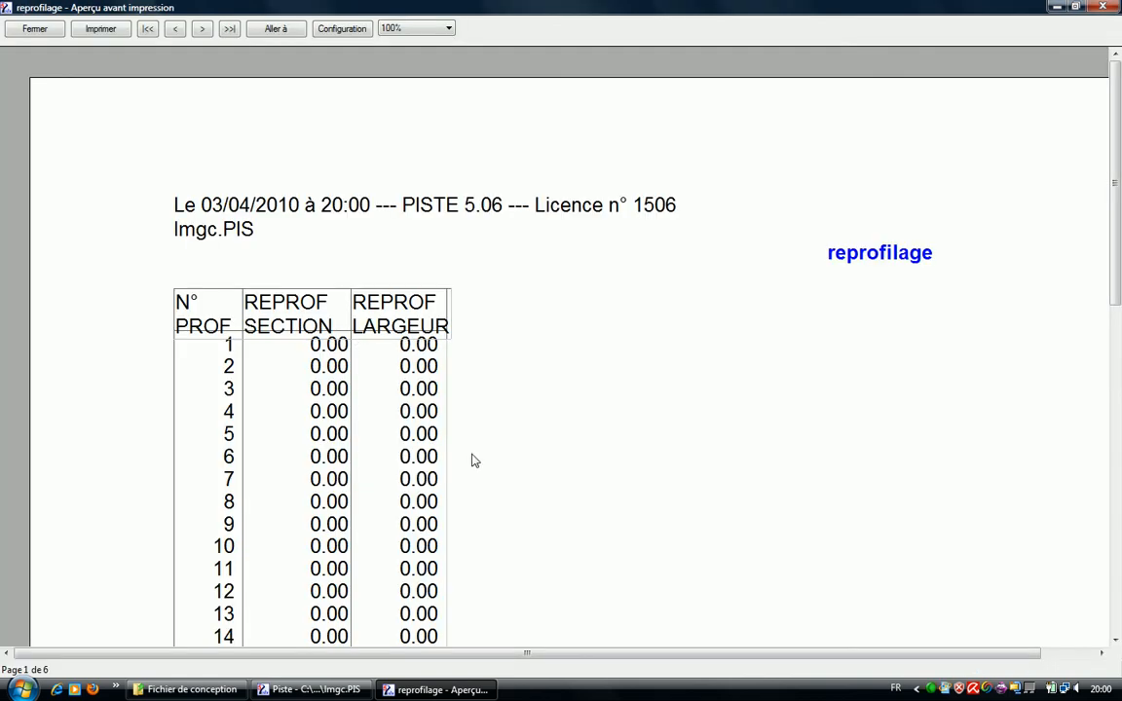
Examine the REPROF SECTION and REPROF LARGEUR values across the previewed page and close the preview
scroll(360, 322, down, 5)
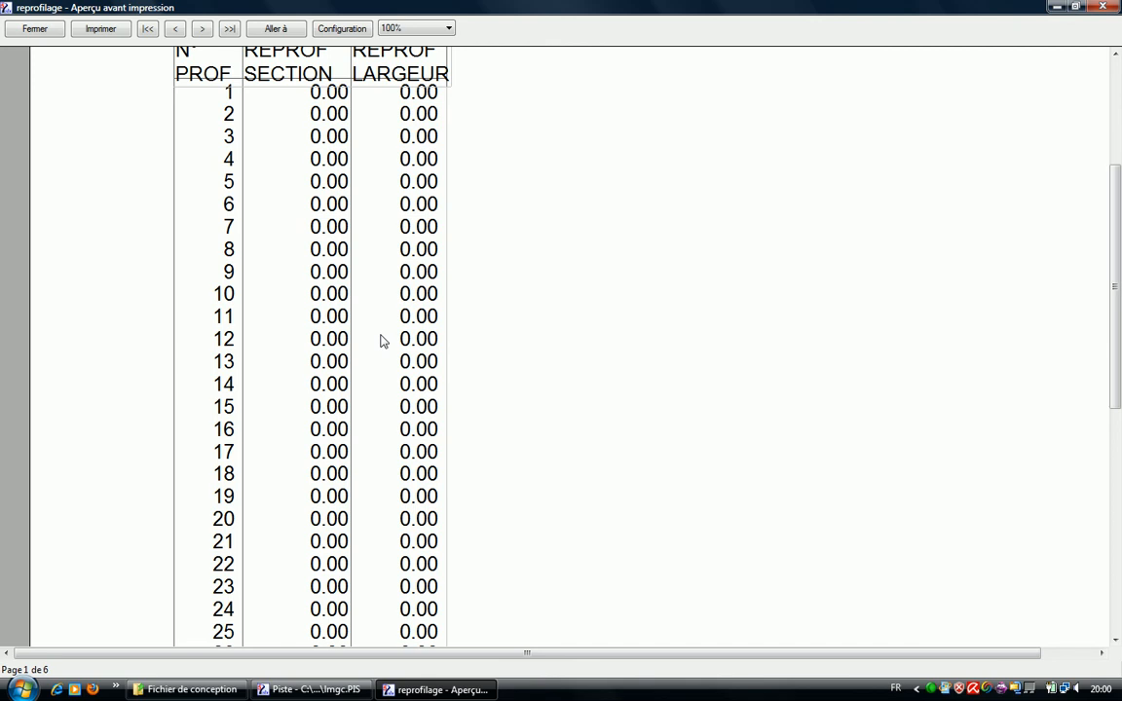
scroll(381, 341, down, 10)
scroll(389, 371, up, 14)
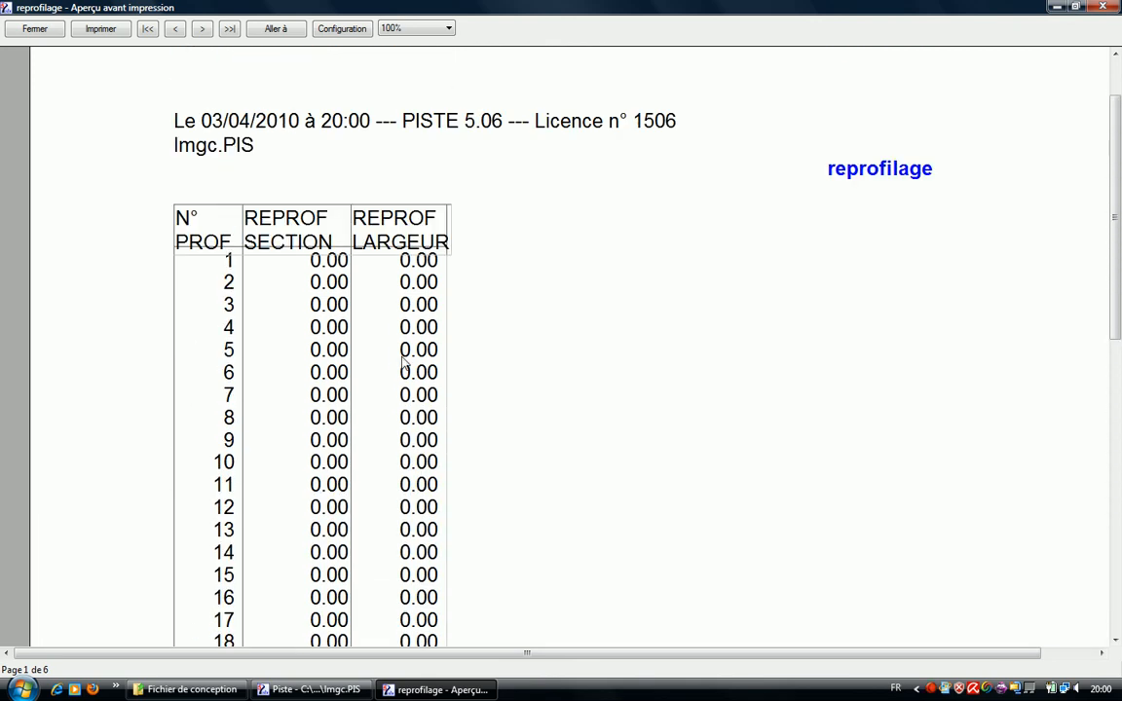
click(39, 33)
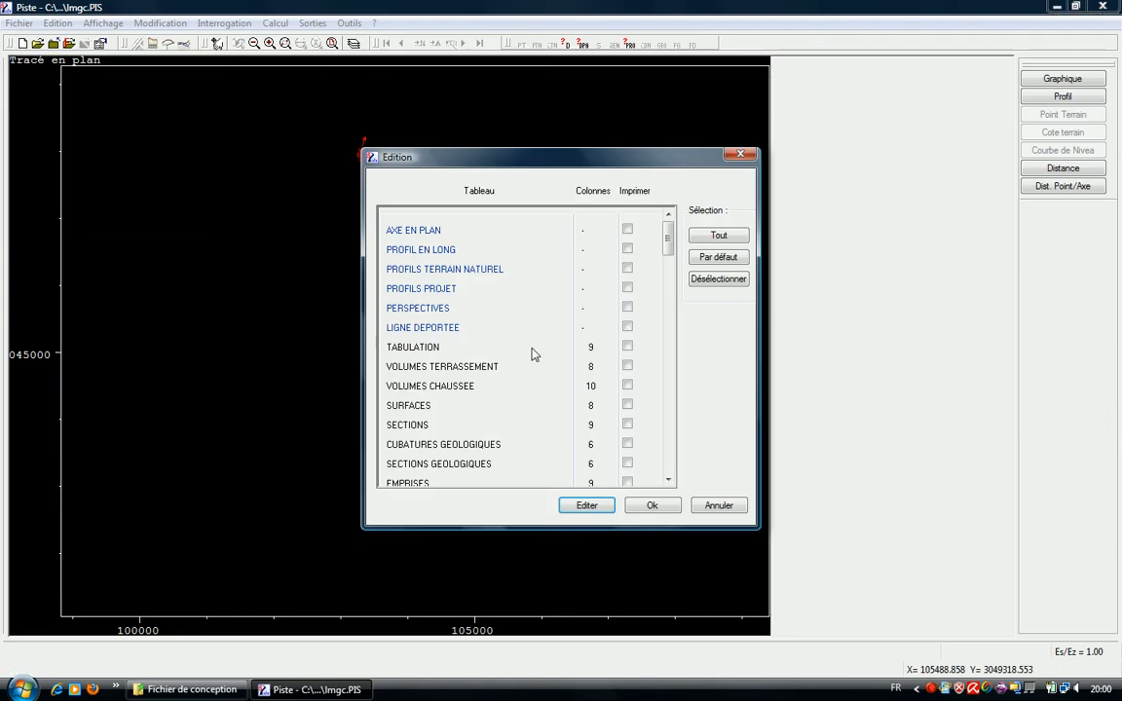
Select only the AXE EN PLAN table instead of reprofilage and open its print options
scroll(658, 241, down, 3)
scroll(661, 241, up, 3)
scroll(614, 400, down, 2)
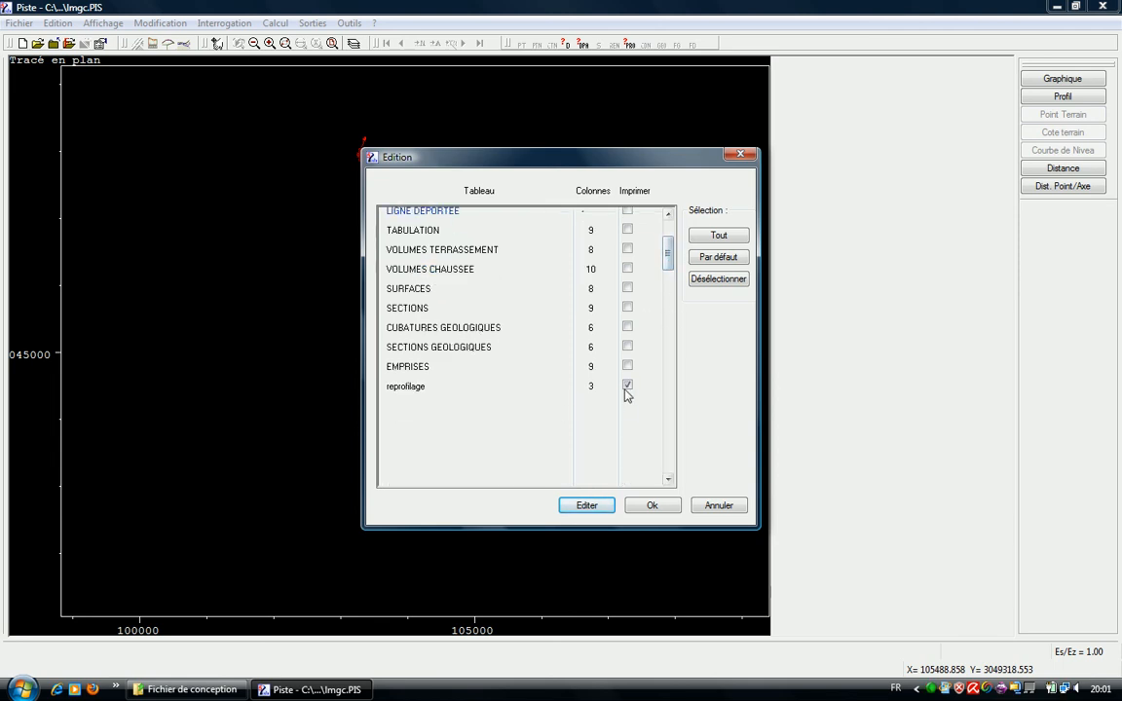
scroll(653, 292, up, 2)
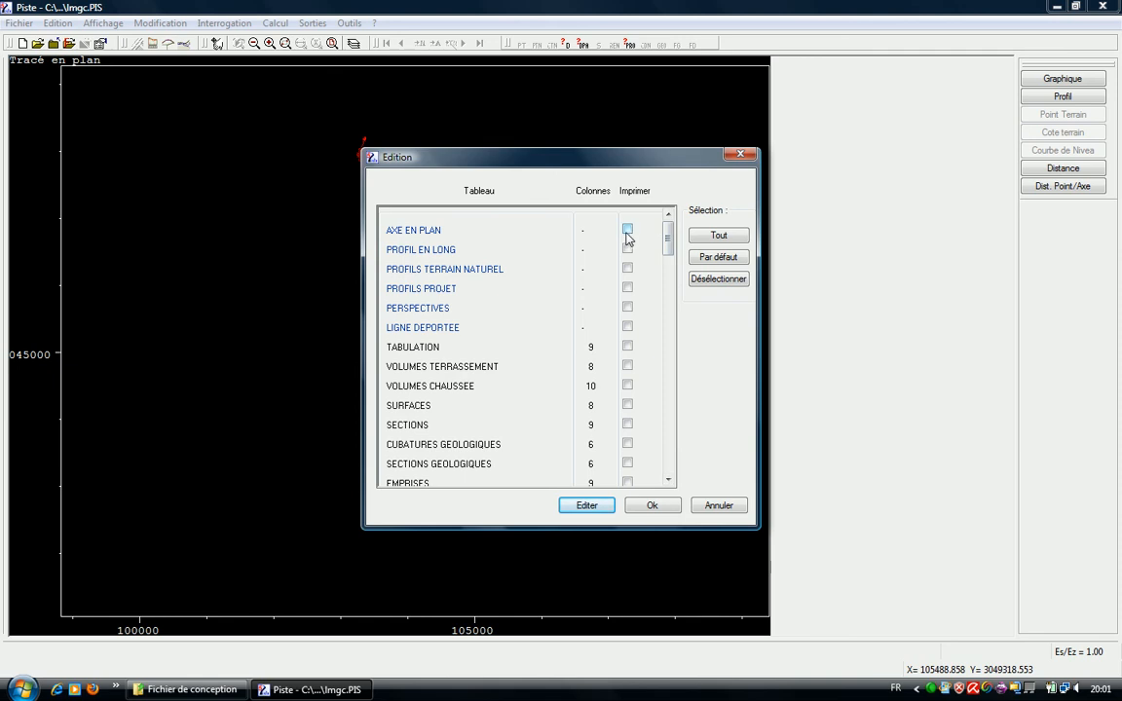
click(586, 505)
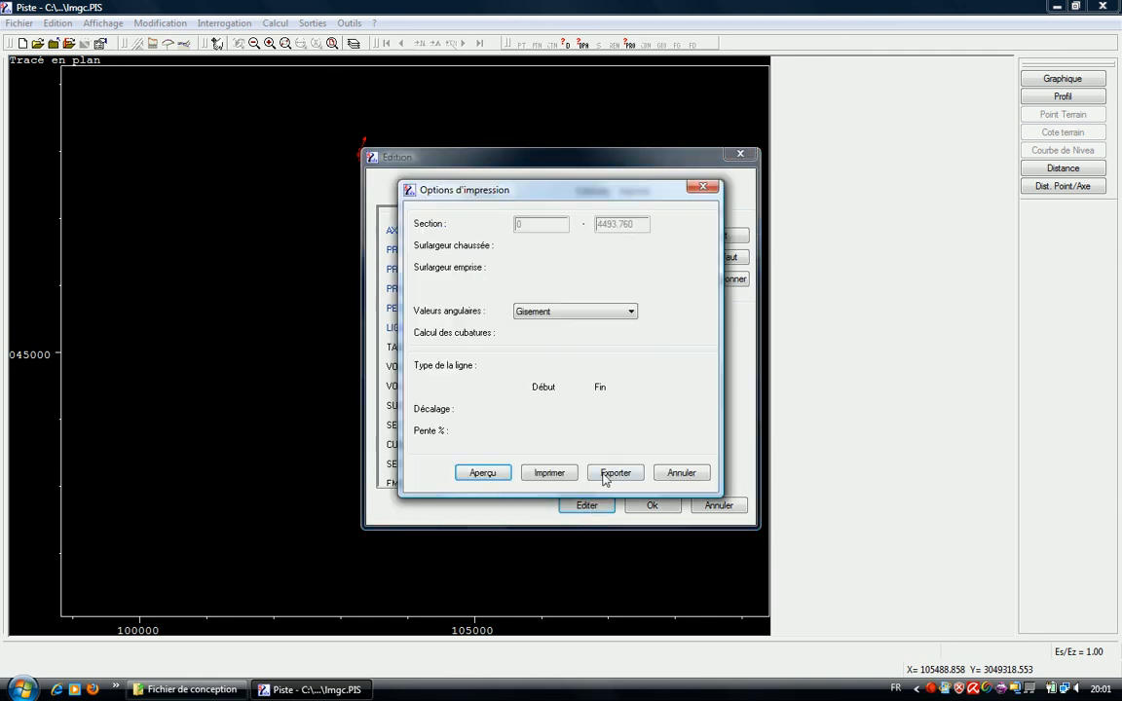
Export the AXE EN PLAN table to the Bureau folder as the tab-separated text file "axe"
click(608, 474)
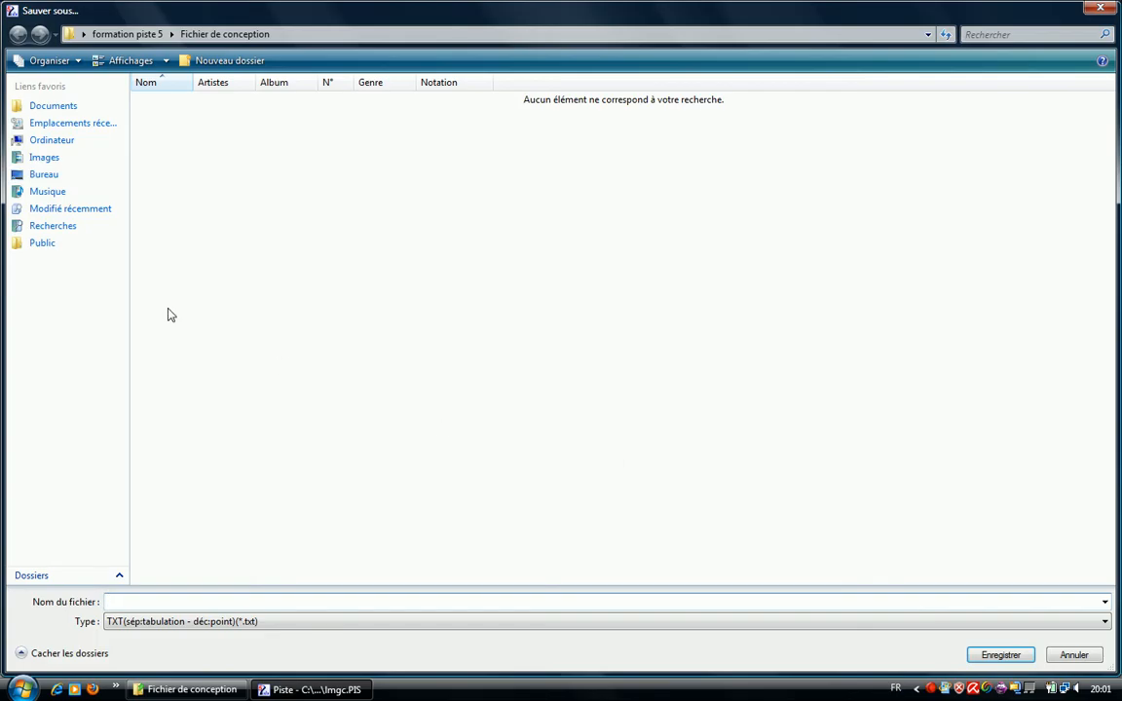
click(44, 175)
click(247, 602)
text(am)
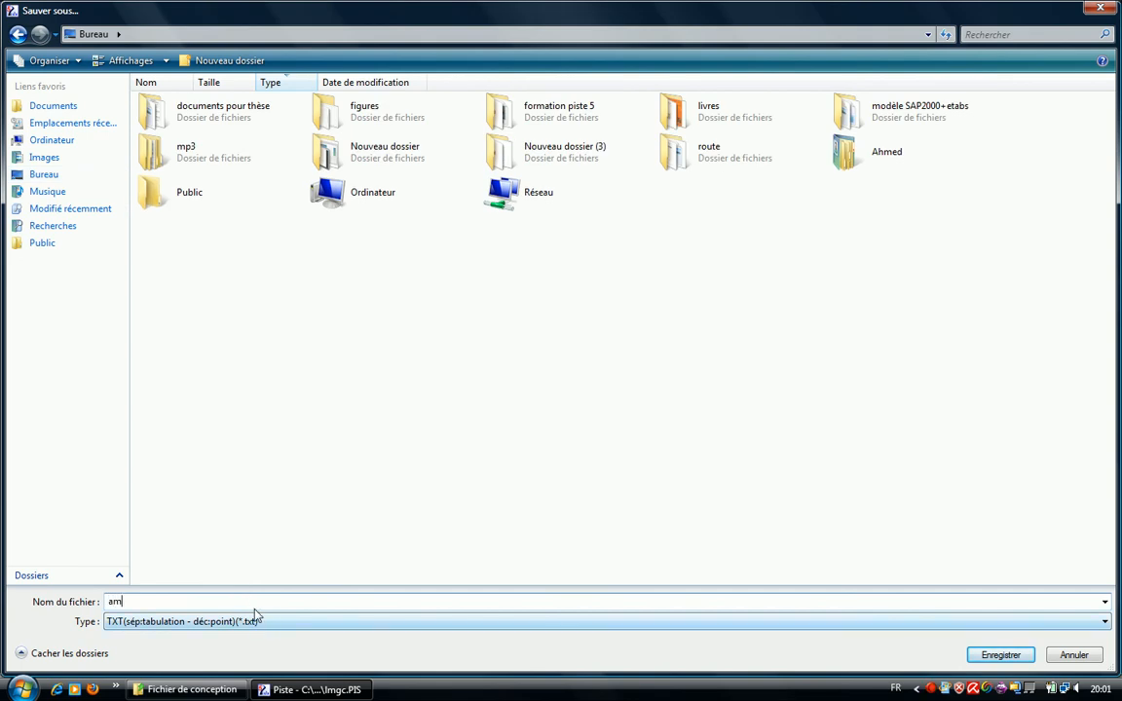
key(BackSpace)
text(xe)
click(1000, 655)
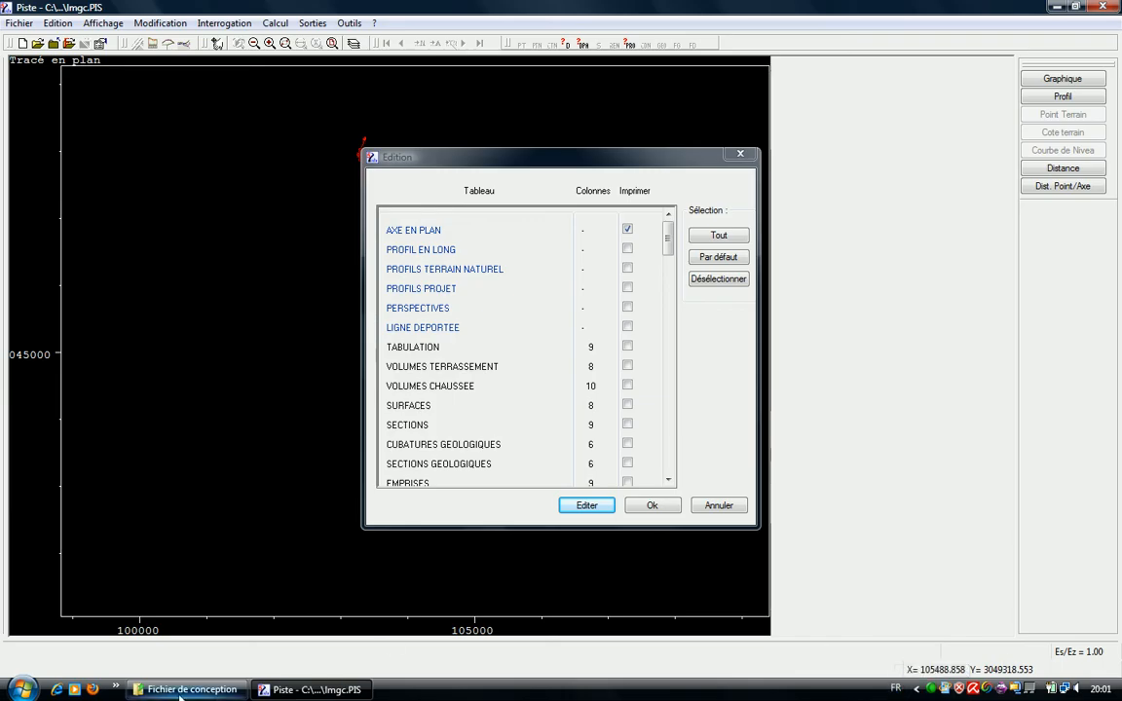
Switch to the Windows desktop and open the exported axe.txt in Bloc-notes
click(115, 688)
click(171, 649)
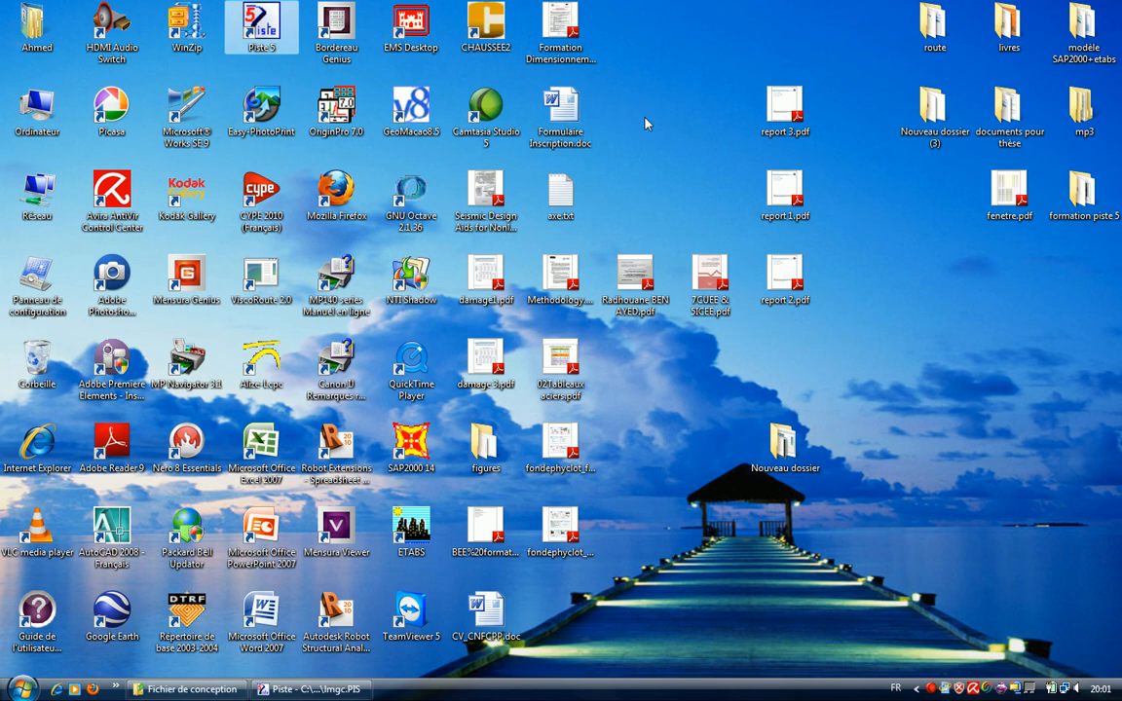
click(575, 209)
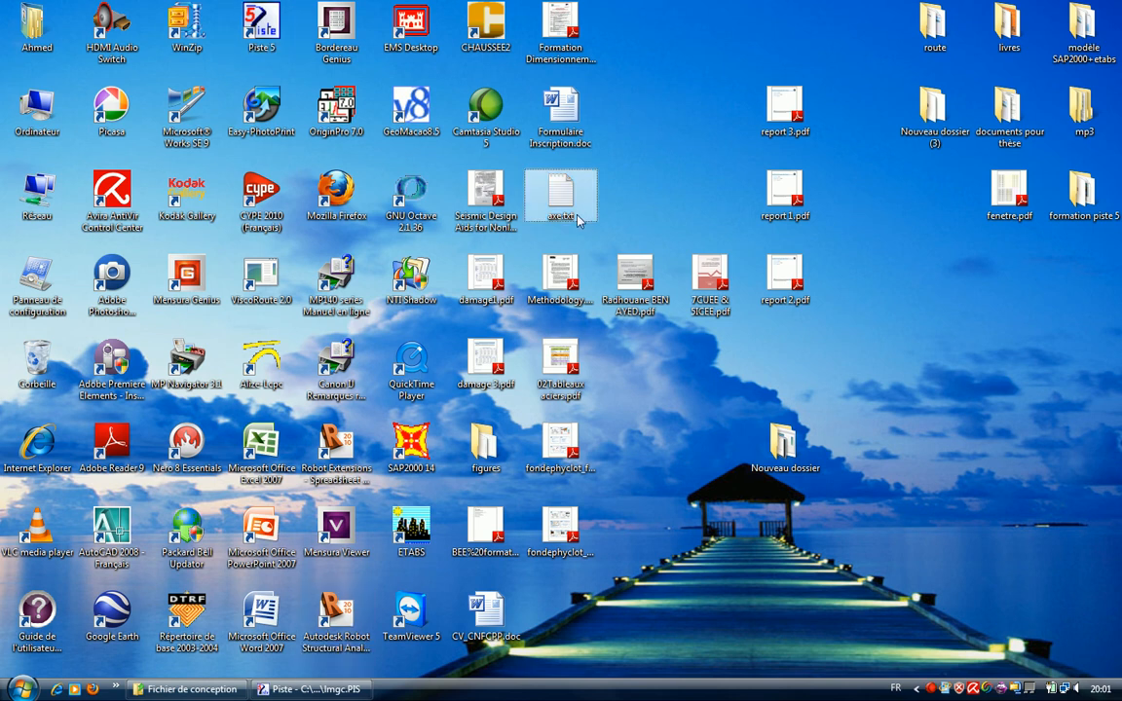
double_click(574, 214)
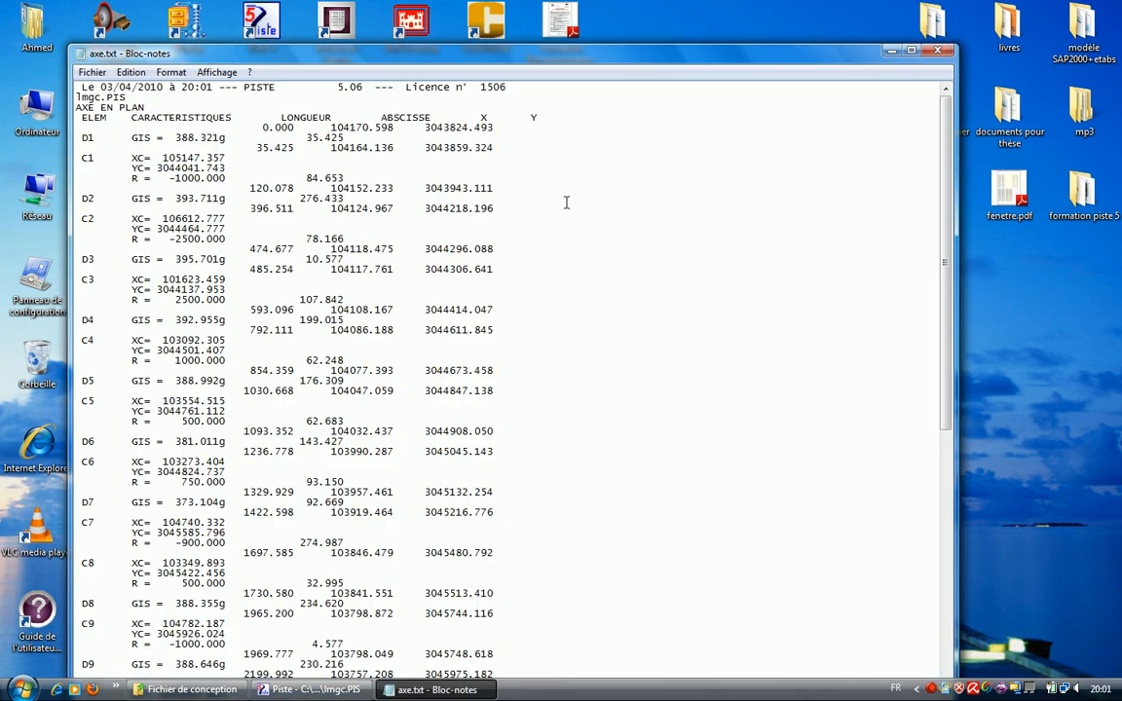
Examine the full AXE EN PLAN listing in axe.txt, from element D1 through the total axis length, and close the file
double_click(498, 53)
click(165, 87)
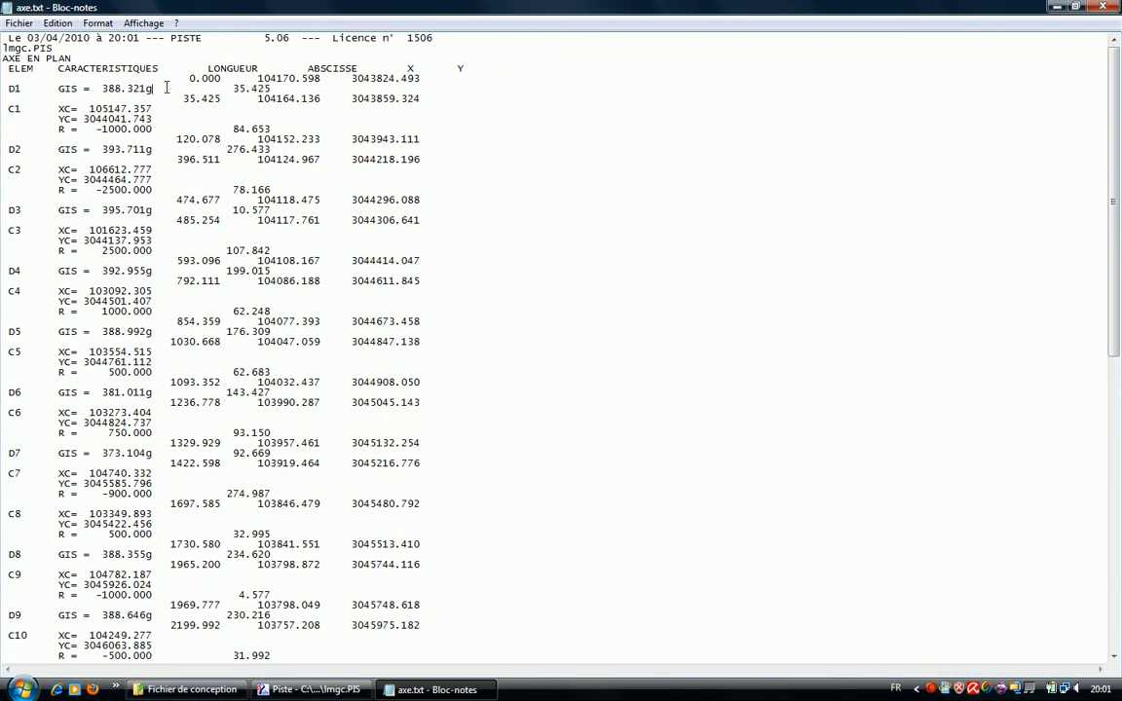
scroll(114, 270, down, 11)
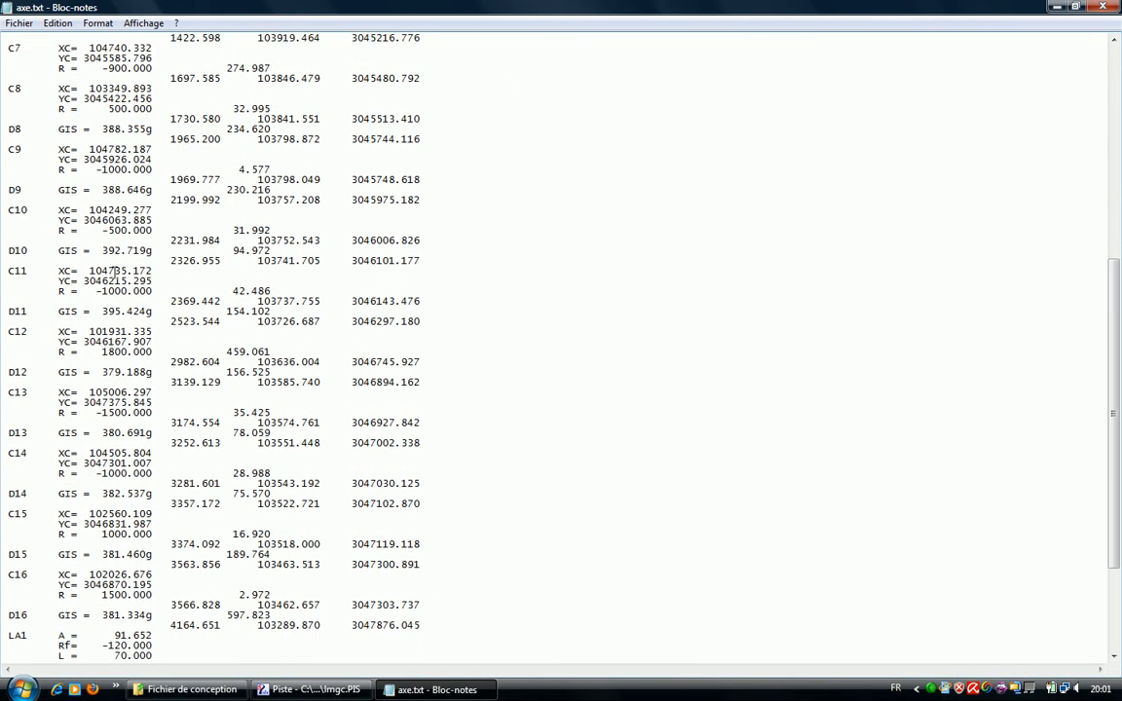
scroll(114, 270, down, 8)
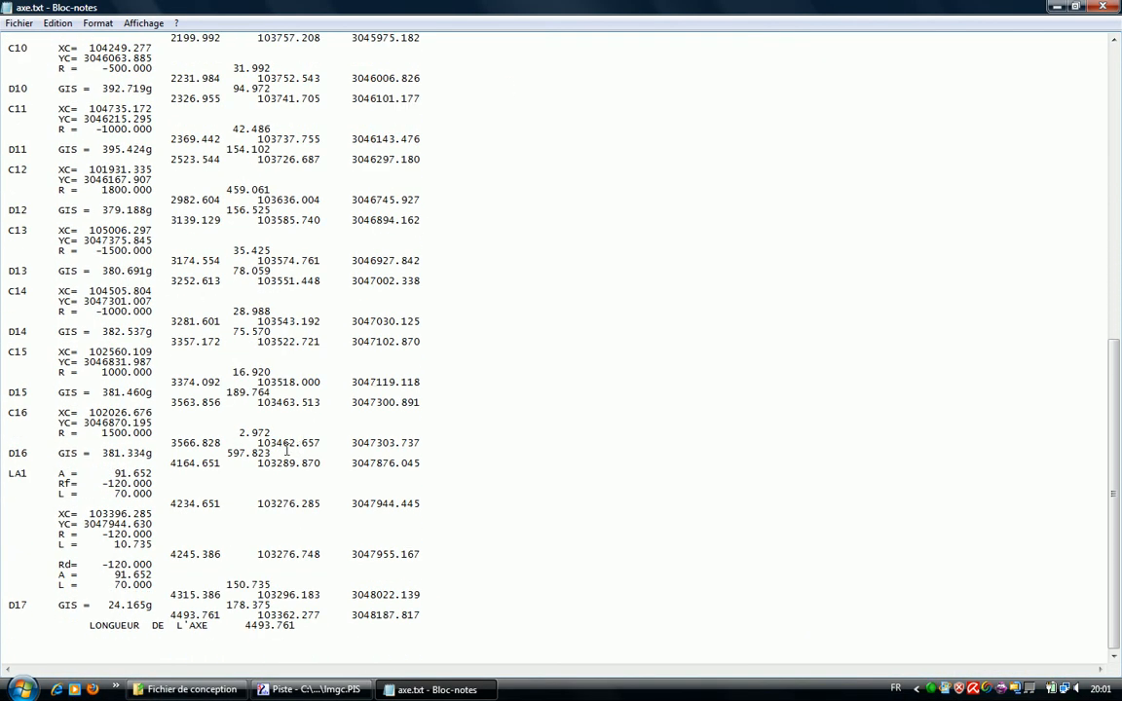
scroll(289, 451, up, 19)
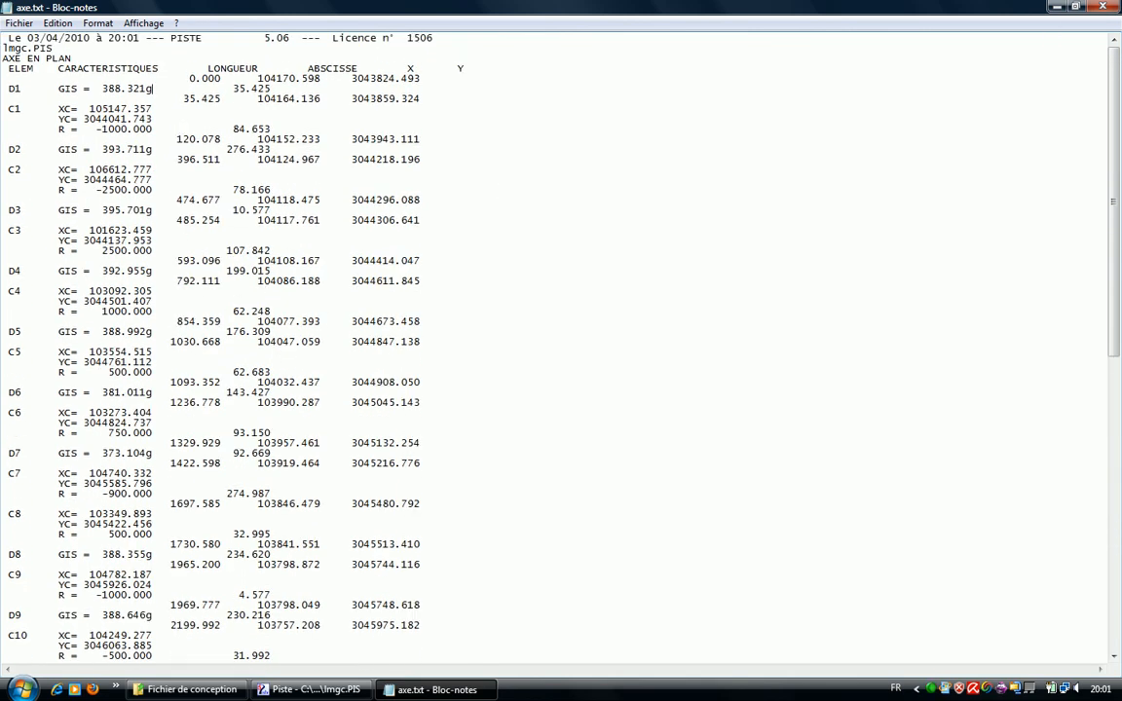
click(1102, 7)
Switch back to Piste and accept the table selection to close the Edition dialog
click(310, 690)
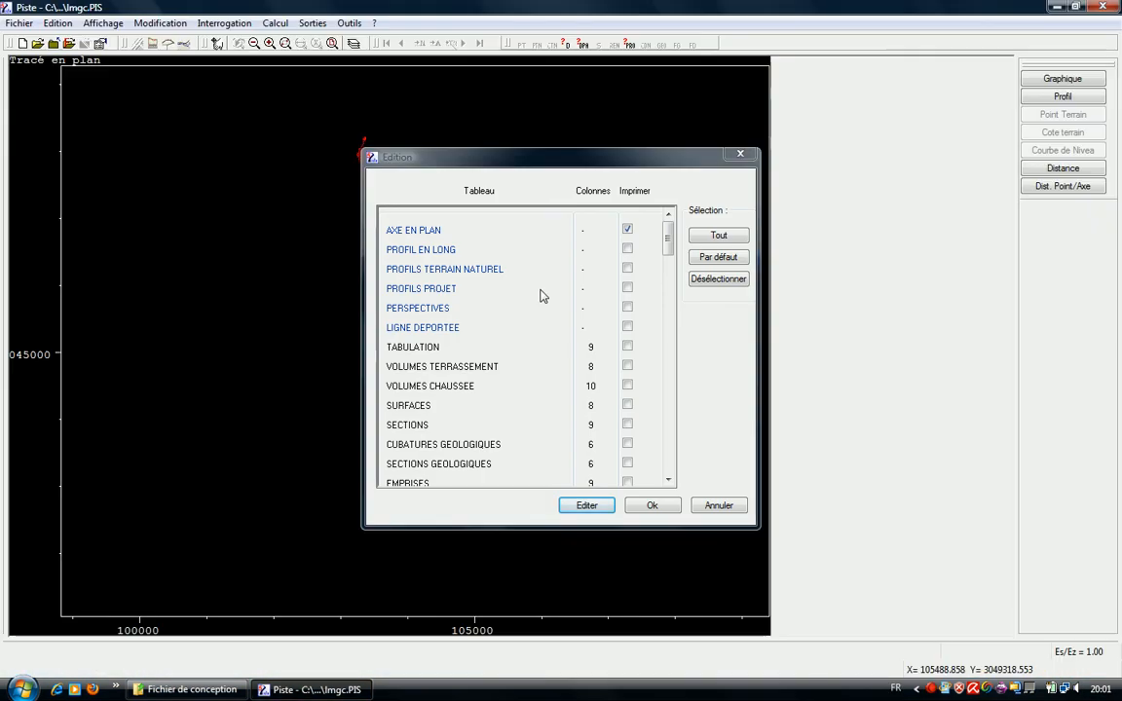
click(638, 508)
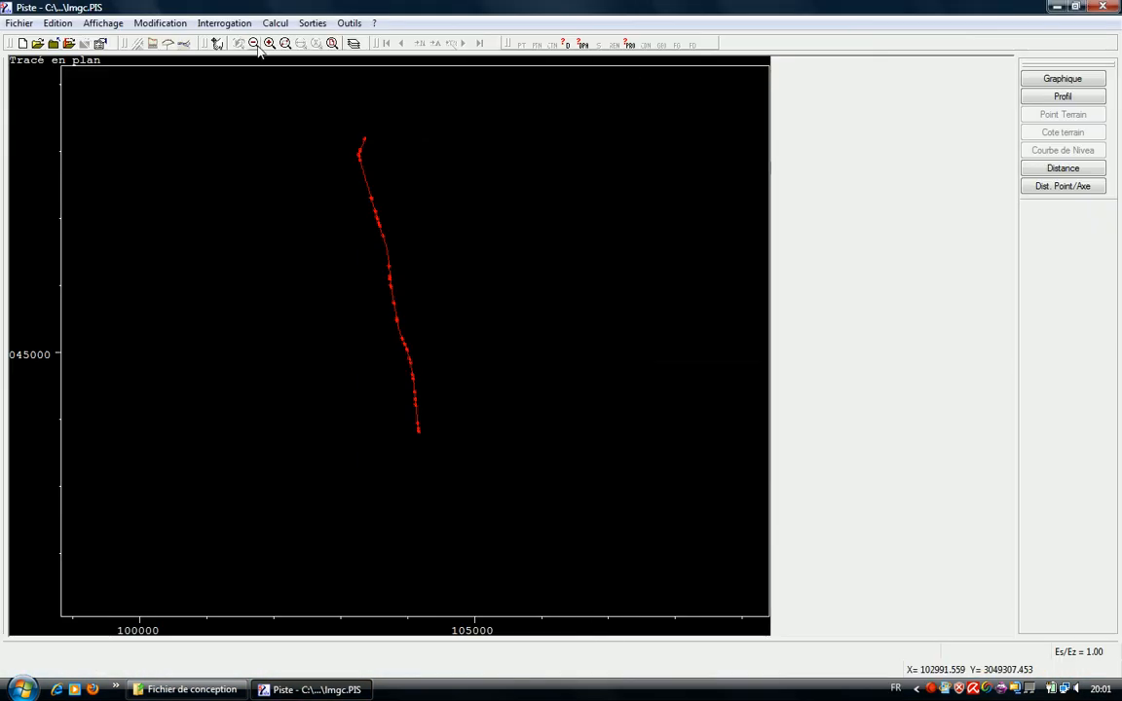